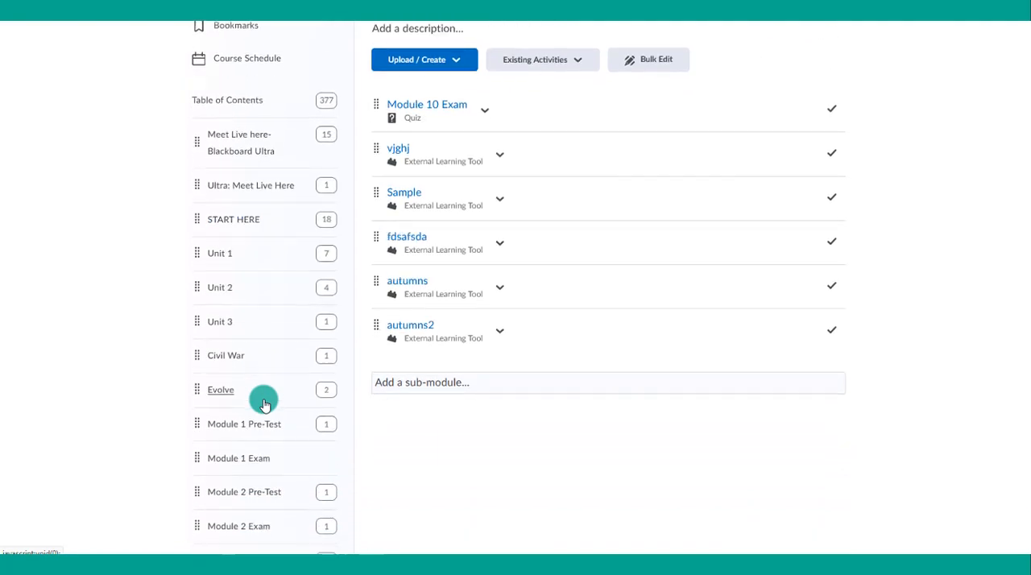
- Open the Module 1 Pre-Test module and start adding a Harmonize item from its existing activities
scroll(264, 403, down, 2)
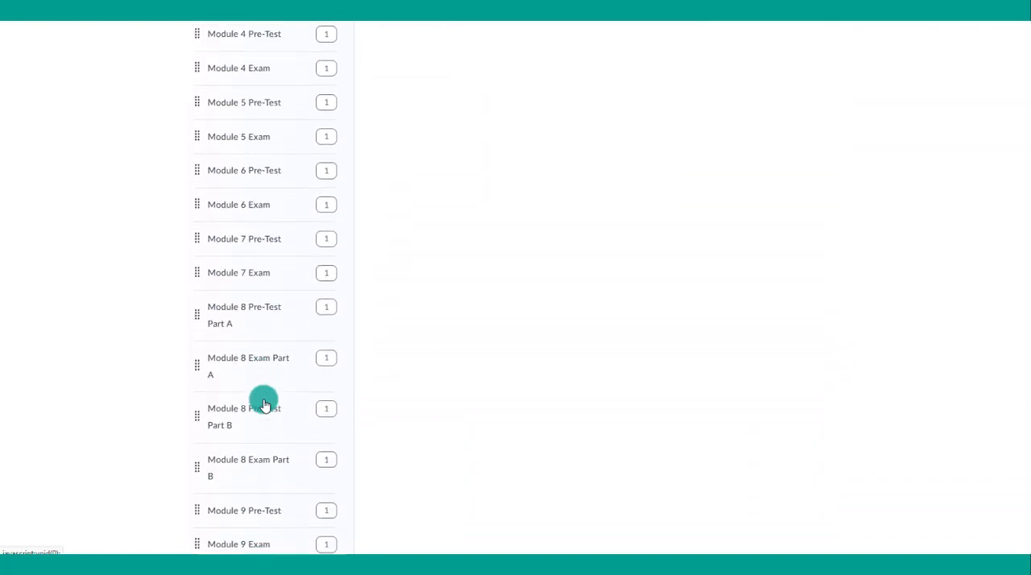
scroll(265, 402, down, 4)
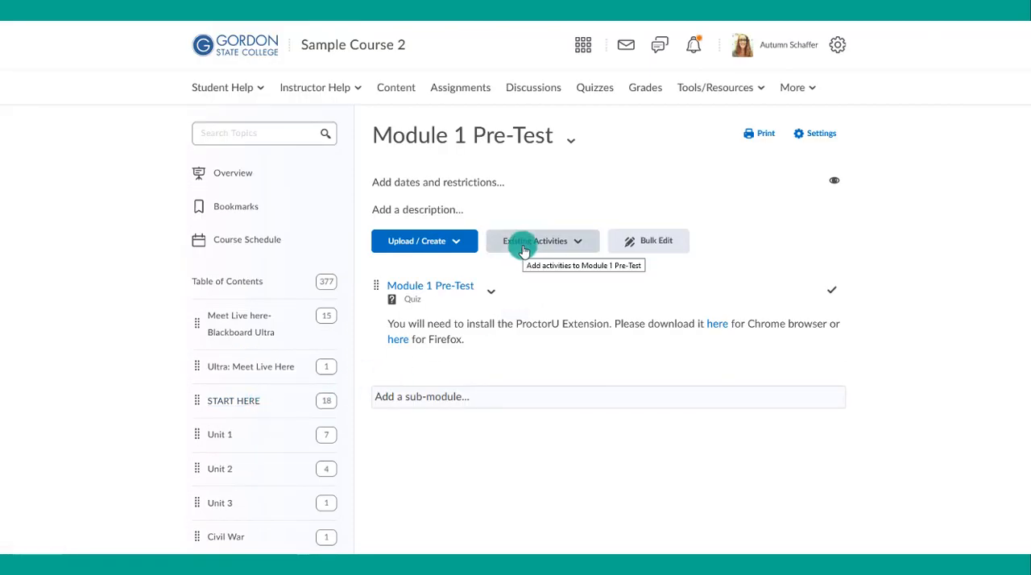
click(523, 251)
scroll(572, 375, down, 2)
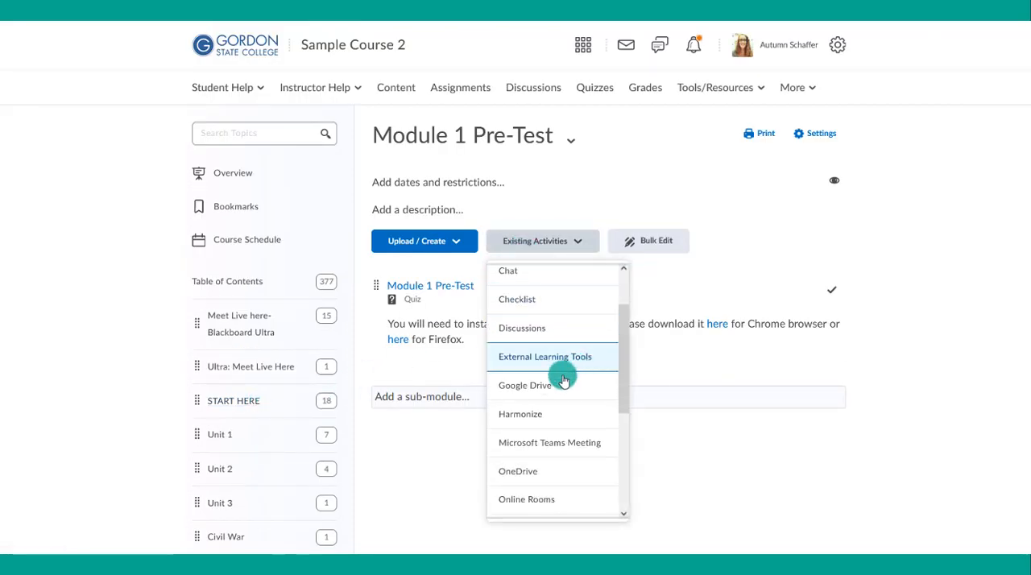
click(542, 416)
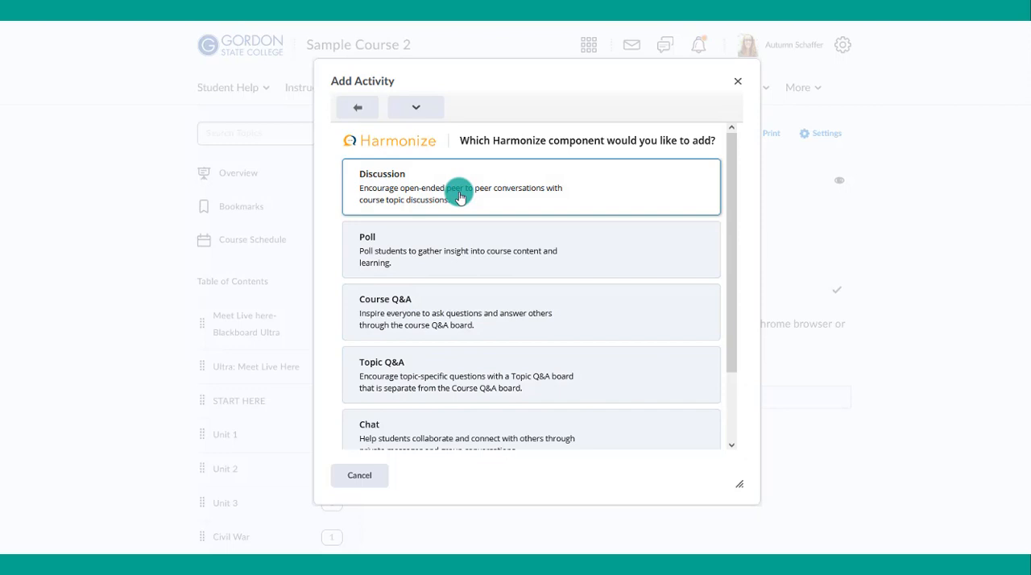
- Choose Poll as the Harmonize component and start creating a new one
scroll(458, 197, down, 1)
scroll(456, 196, up, 1)
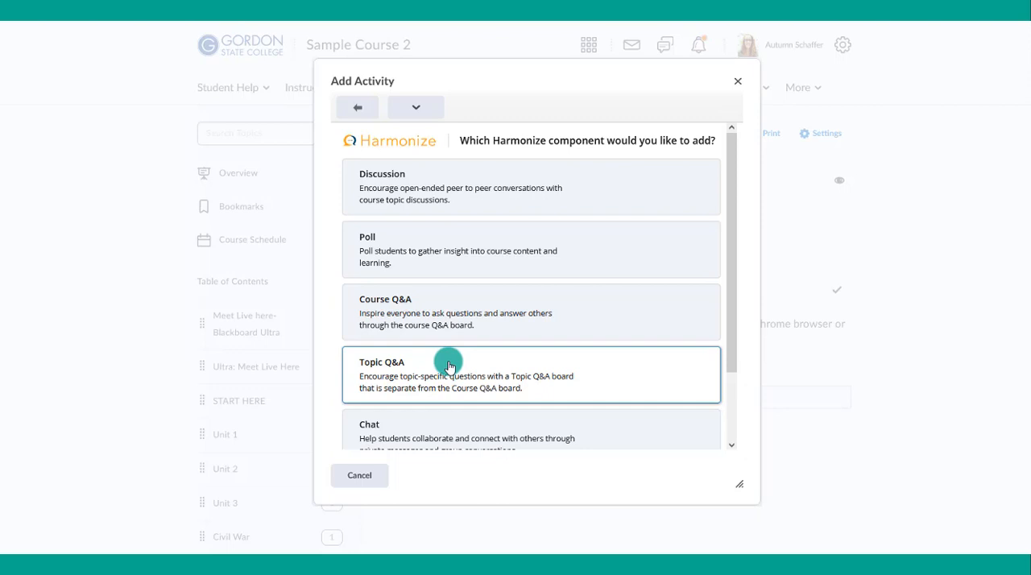
scroll(449, 366, down, 1)
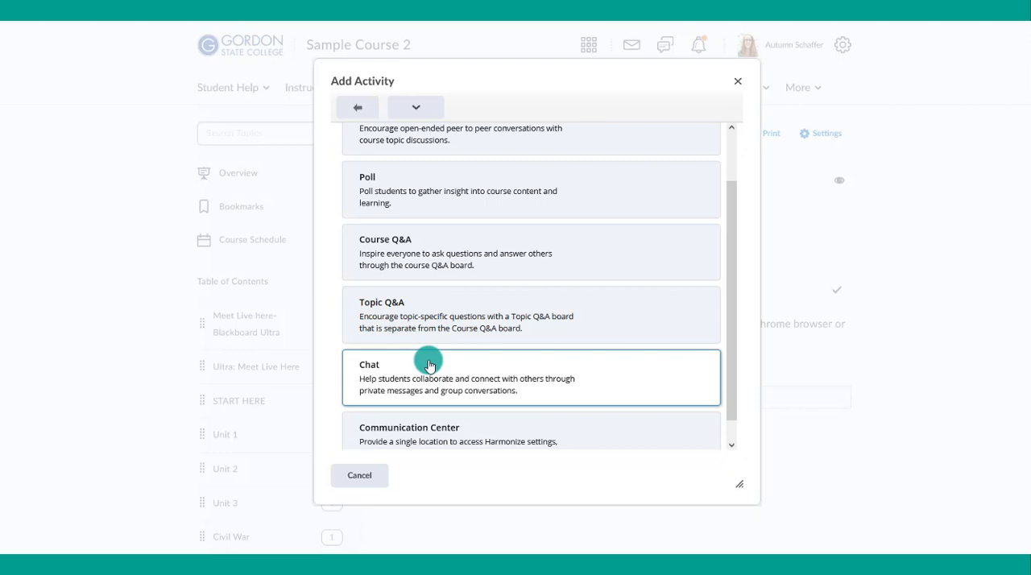
scroll(429, 367, down, 1)
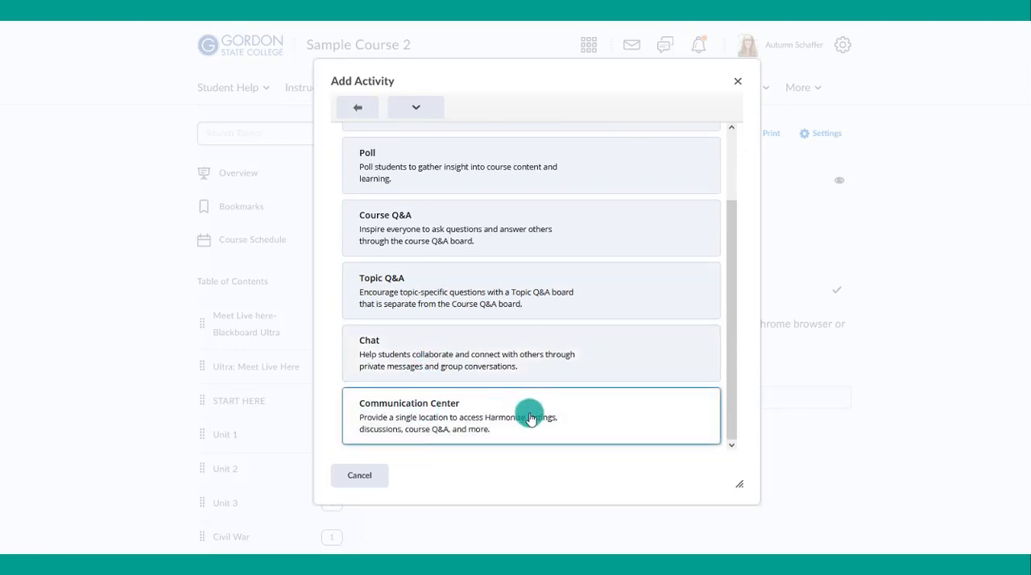
scroll(529, 364, up, 1)
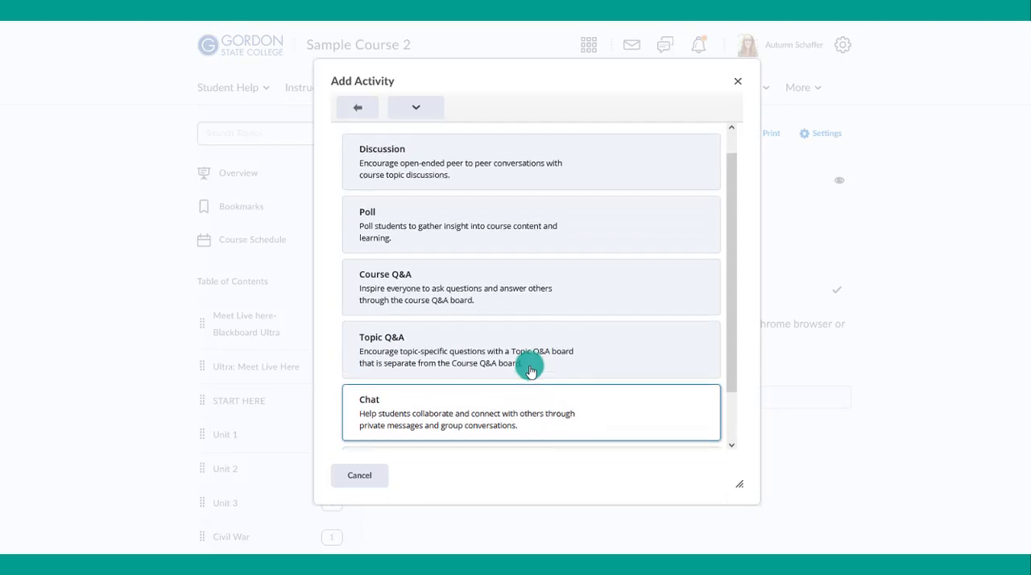
scroll(529, 367, up, 1)
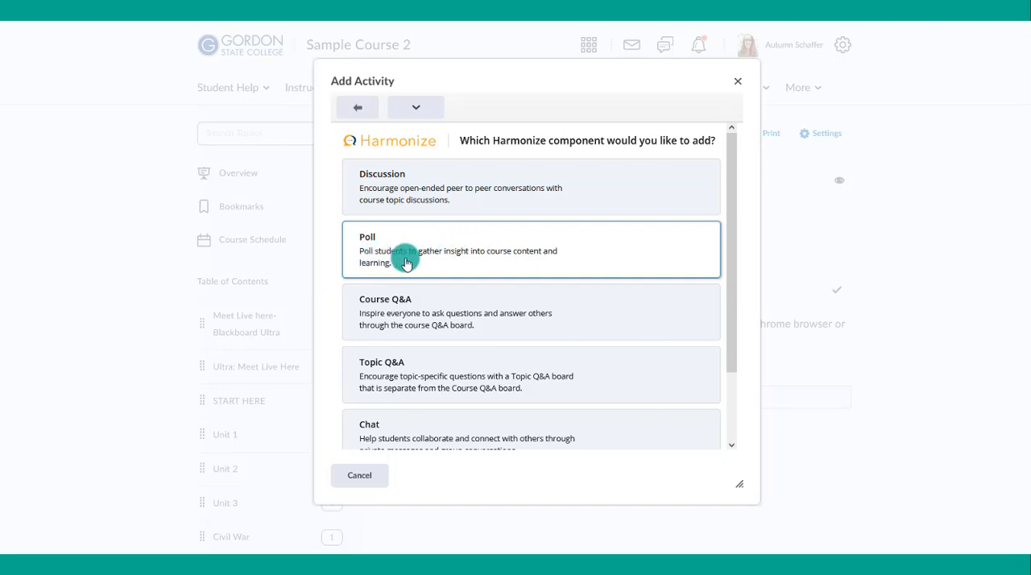
click(375, 249)
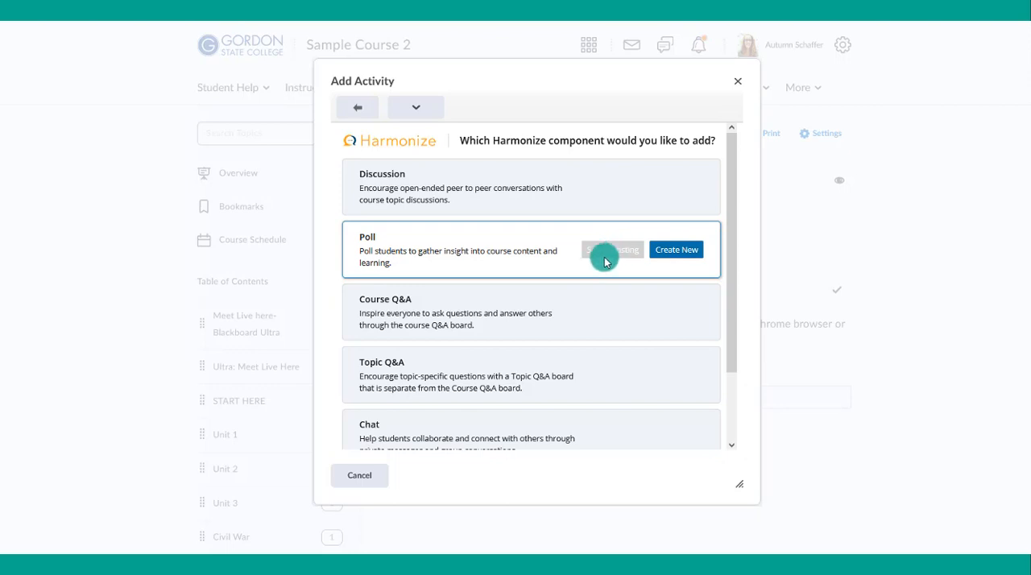
click(676, 251)
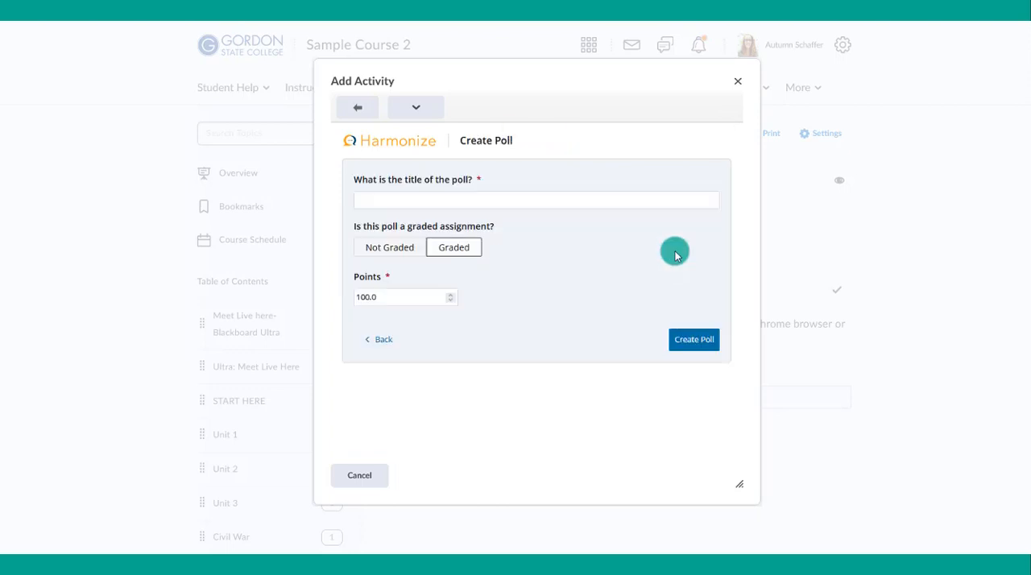
- Title the poll "What is your major?", set it as Not Graded and create it
text(What is your major?)
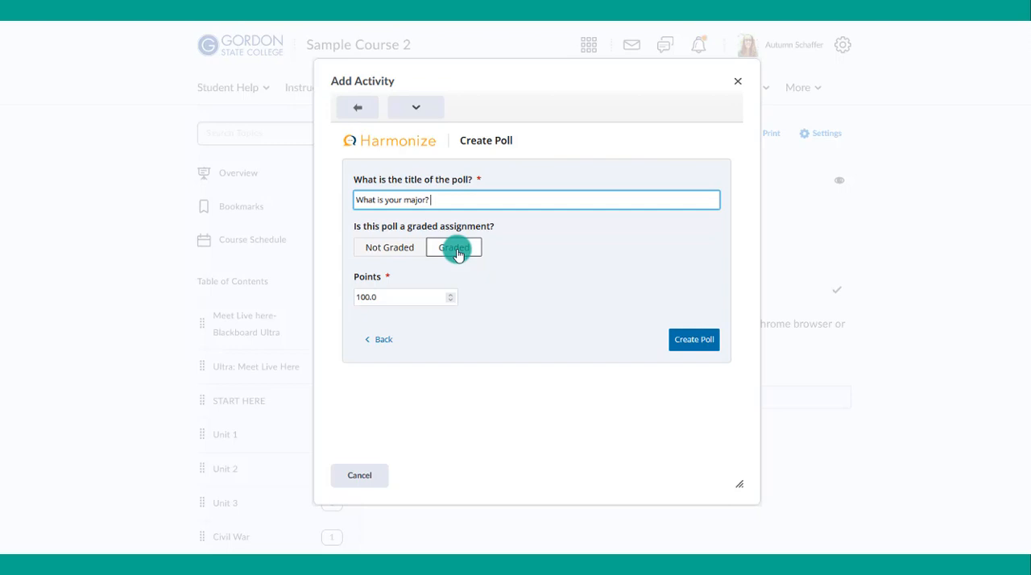
click(409, 253)
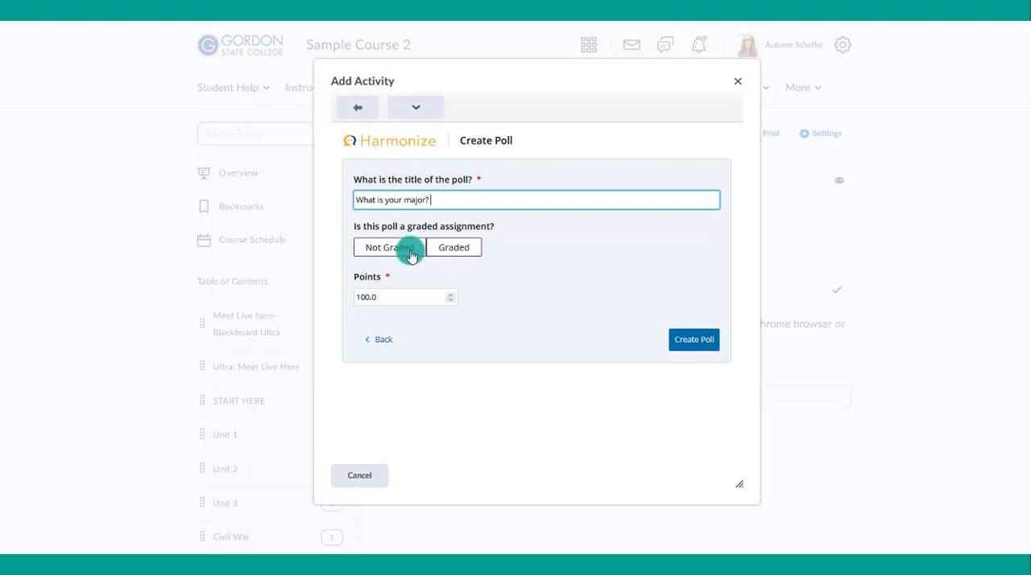
click(411, 254)
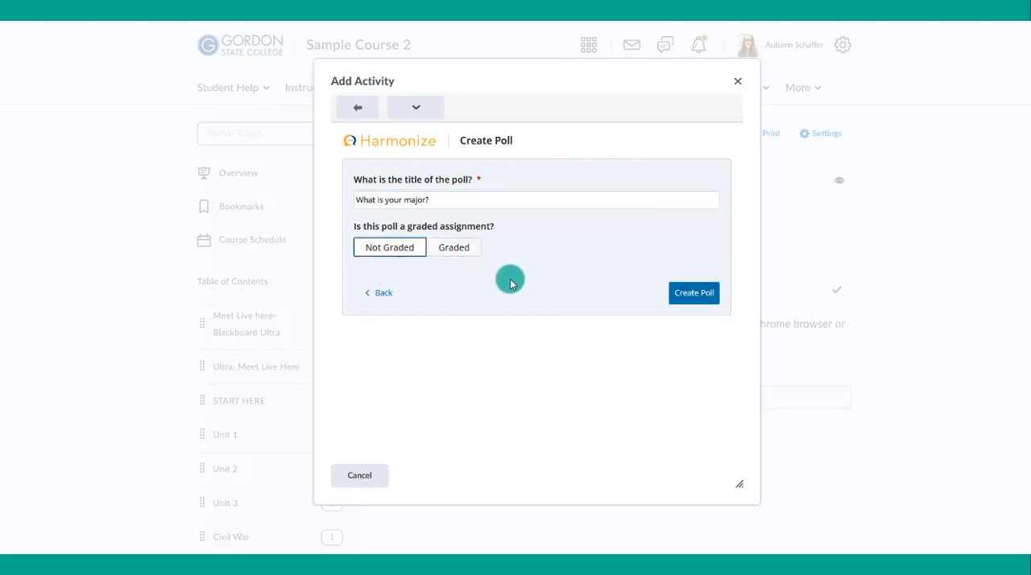
click(468, 253)
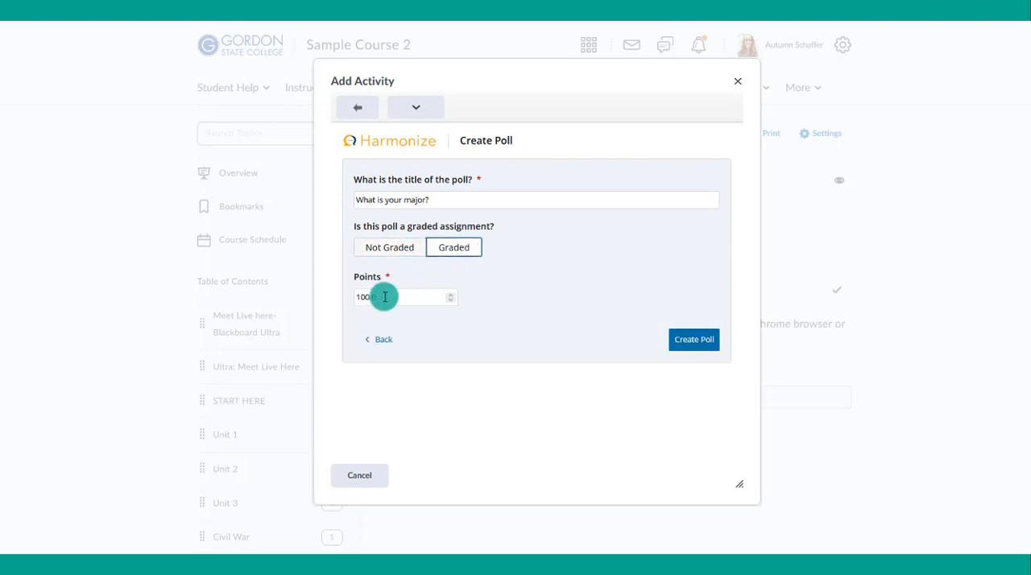
drag(382, 296, 341, 295)
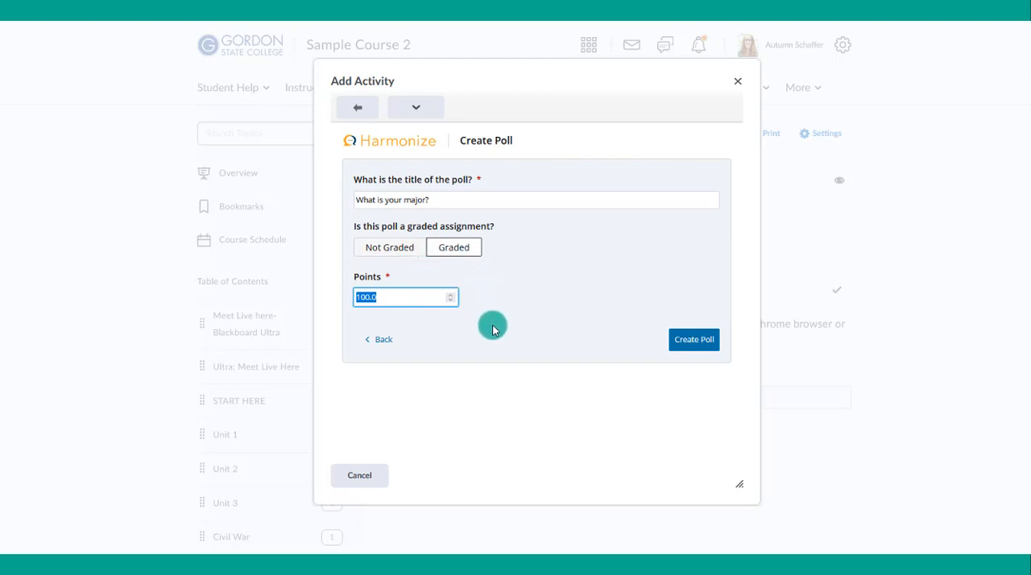
click(392, 249)
click(695, 294)
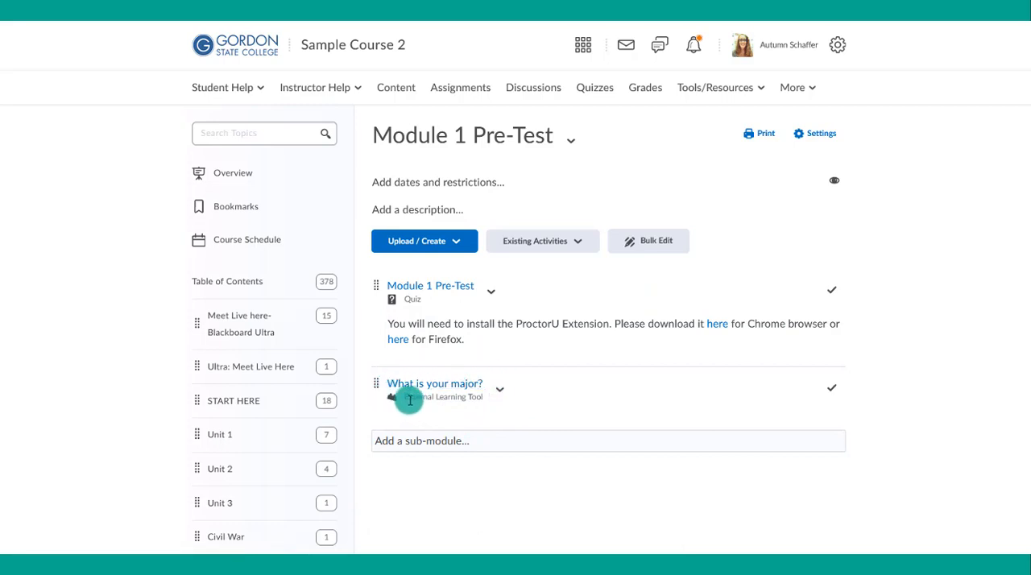
- Open the "What is your major?" activity in the Module 1 Pre-Test module
drag(406, 396, 481, 406)
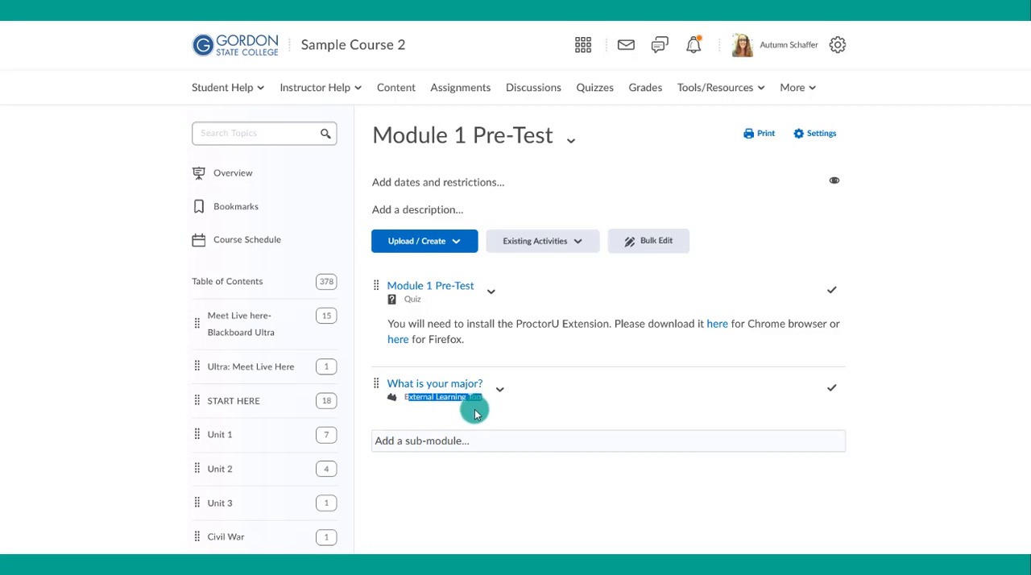
click(475, 413)
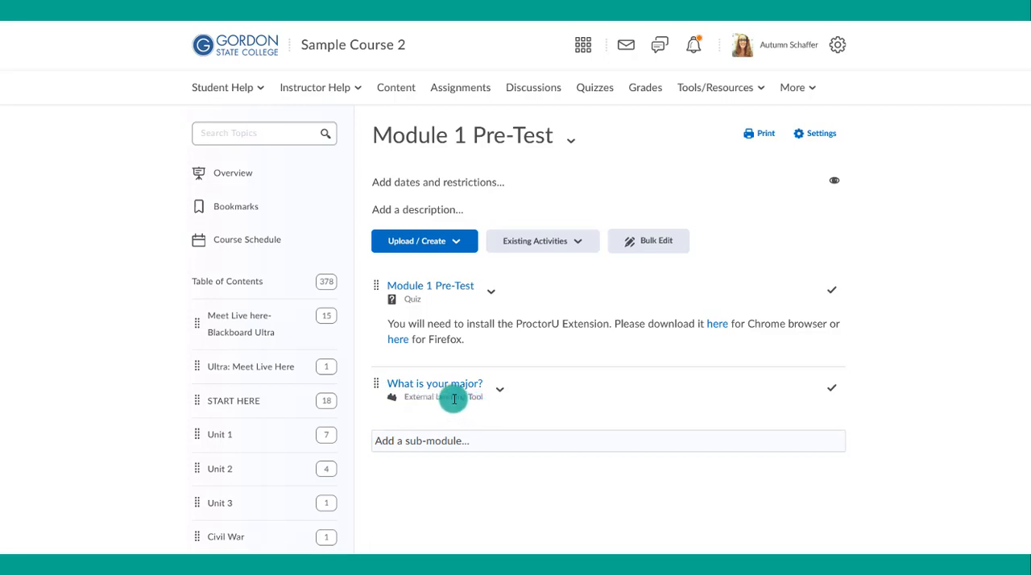
click(449, 386)
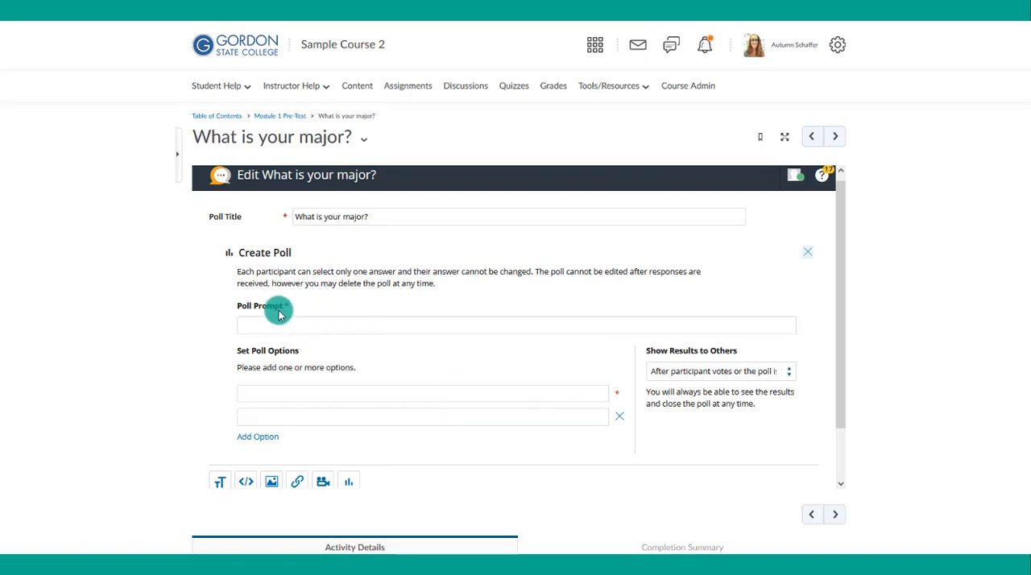
- Enter a poll prompt about determining what course content to provide, with options Nursing, Education, Social Sciences, Sciences (Biology, Chemistry, etc) and English or Humanities (Music, Art, etc)
scroll(347, 397, down, 1)
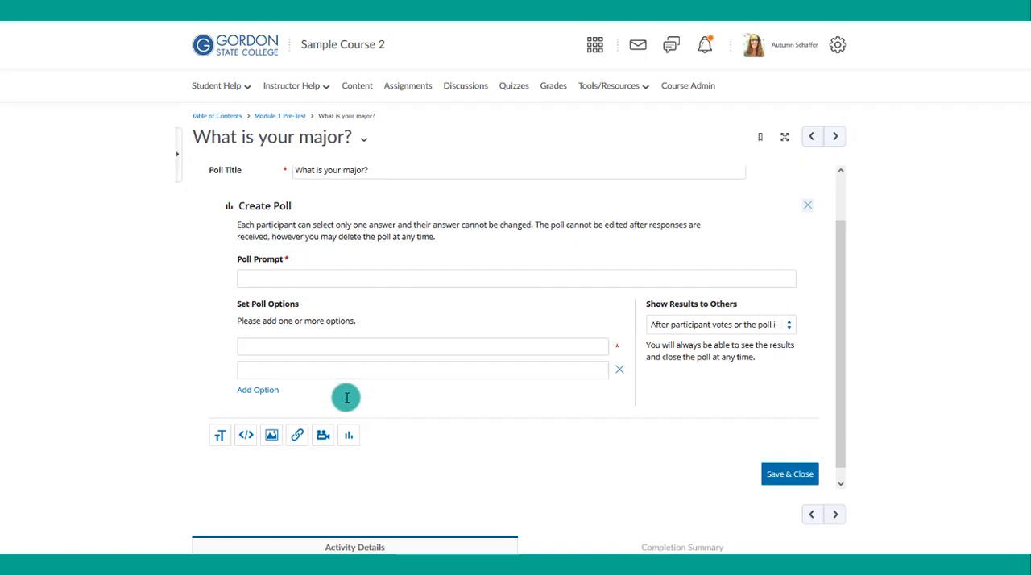
scroll(347, 397, down, 1)
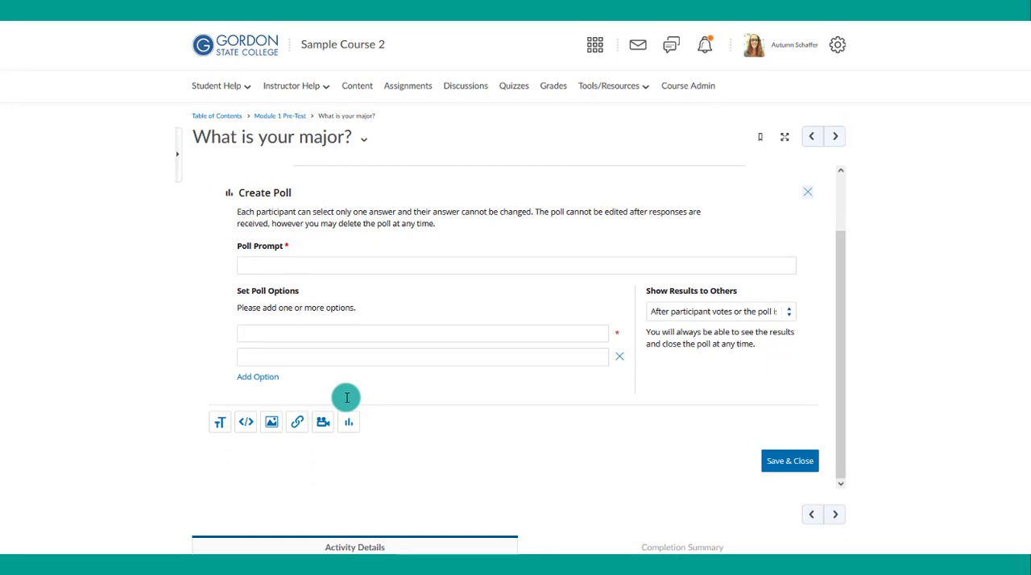
scroll(347, 398, up, 2)
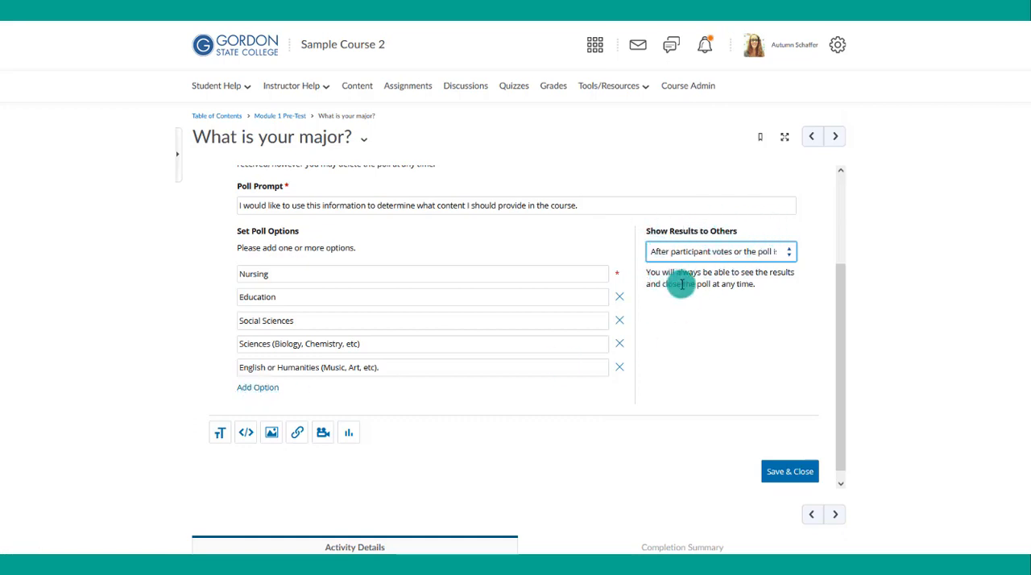
- Examine the choices for showing results to others and the note about changing answers and editing the poll
click(690, 256)
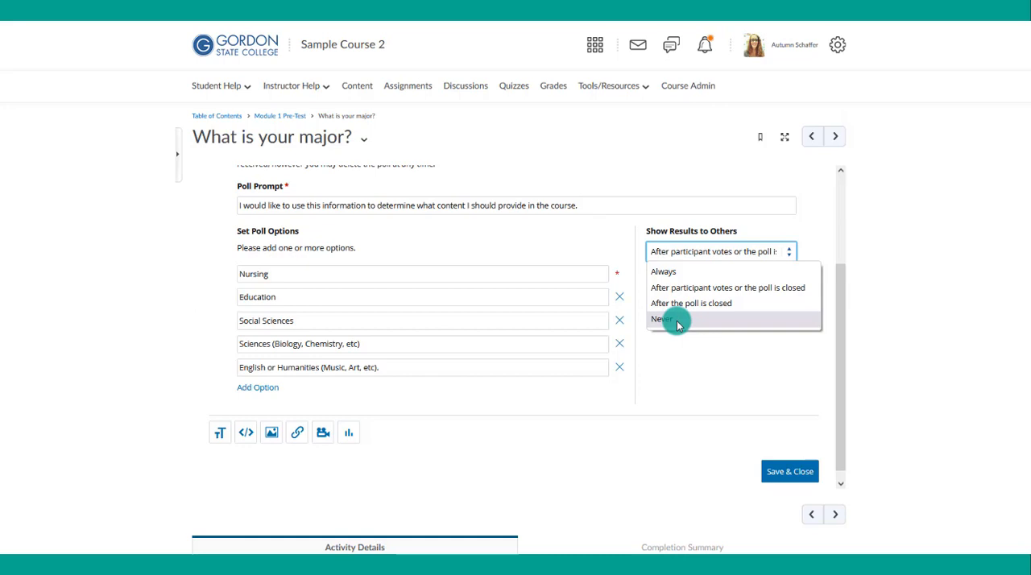
click(697, 366)
scroll(700, 368, up, 2)
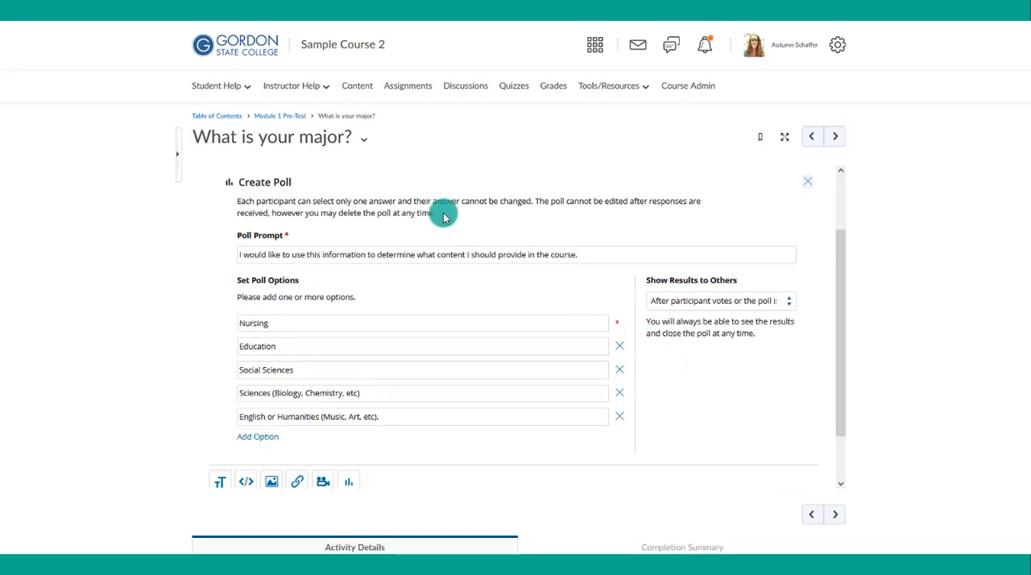
drag(439, 214, 232, 202)
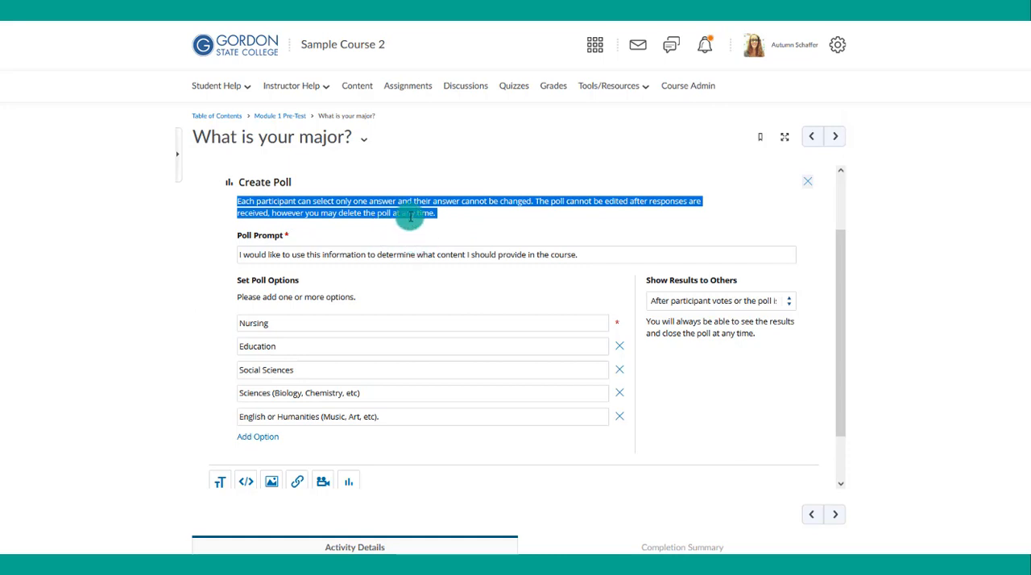
scroll(408, 219, down, 2)
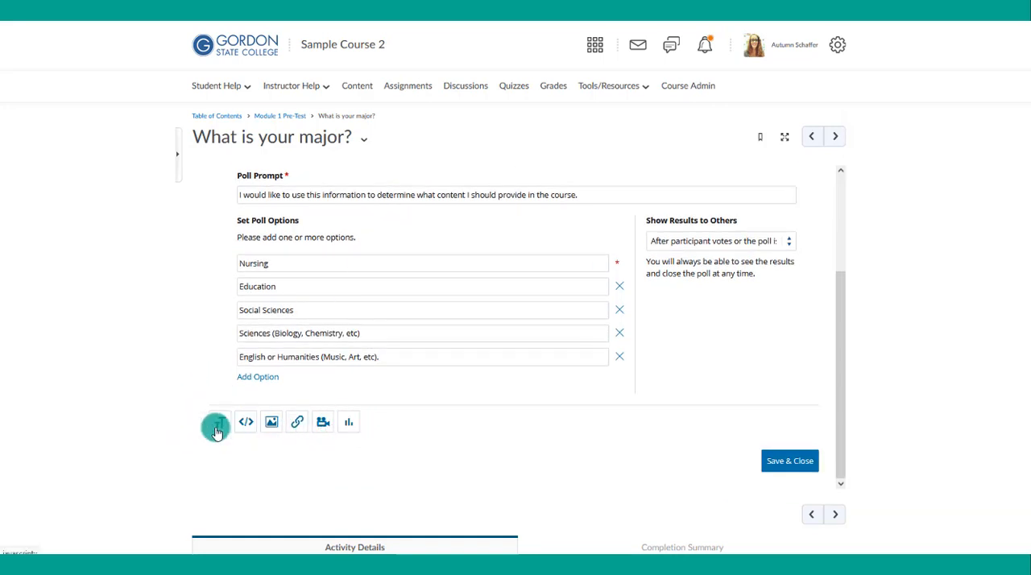
scroll(294, 306, up, 2)
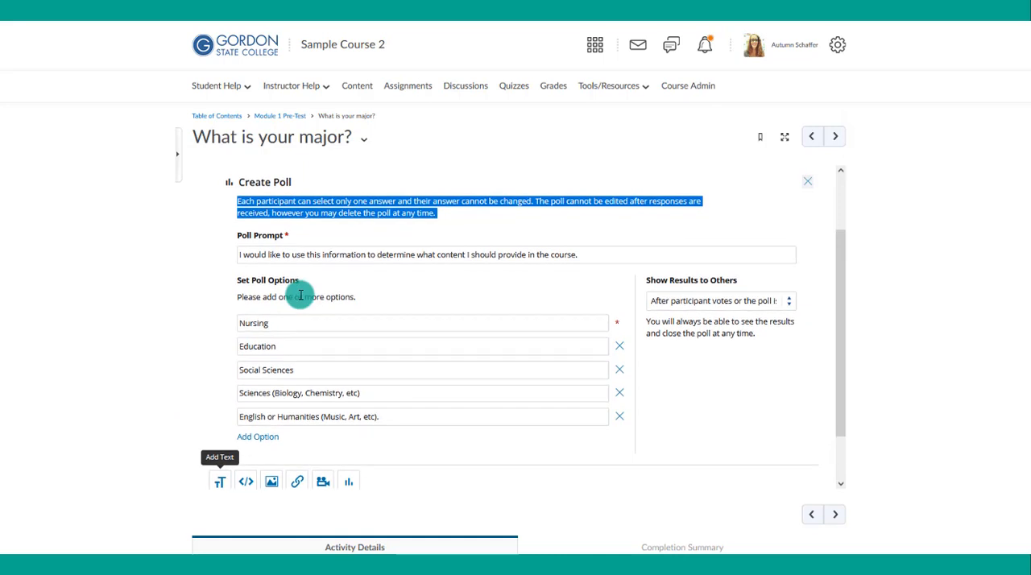
- Attach the gsc.circle.stacked.logo.blue image below the poll options with the alt text "Gordon State Logo"
scroll(300, 296, down, 2)
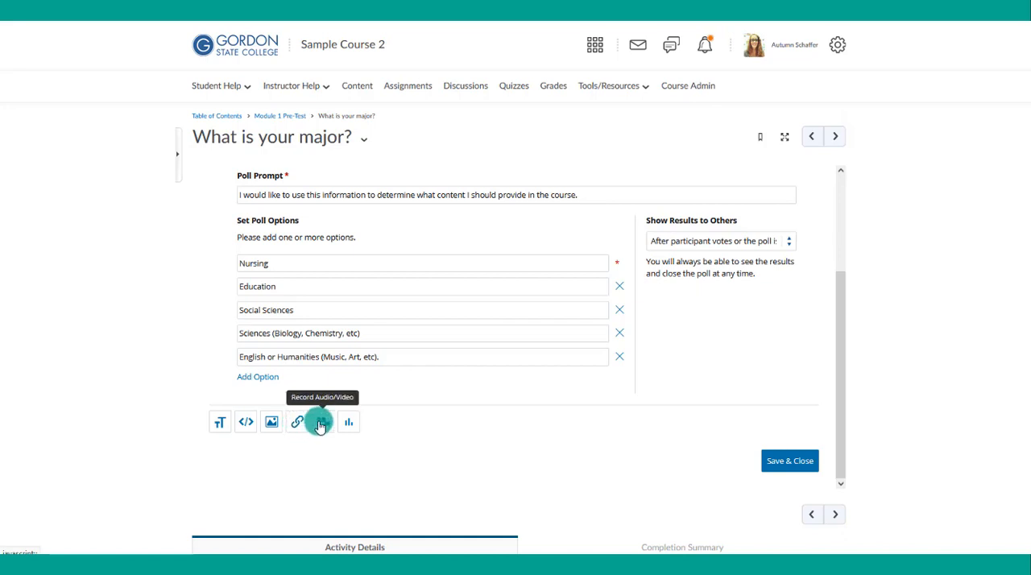
click(273, 424)
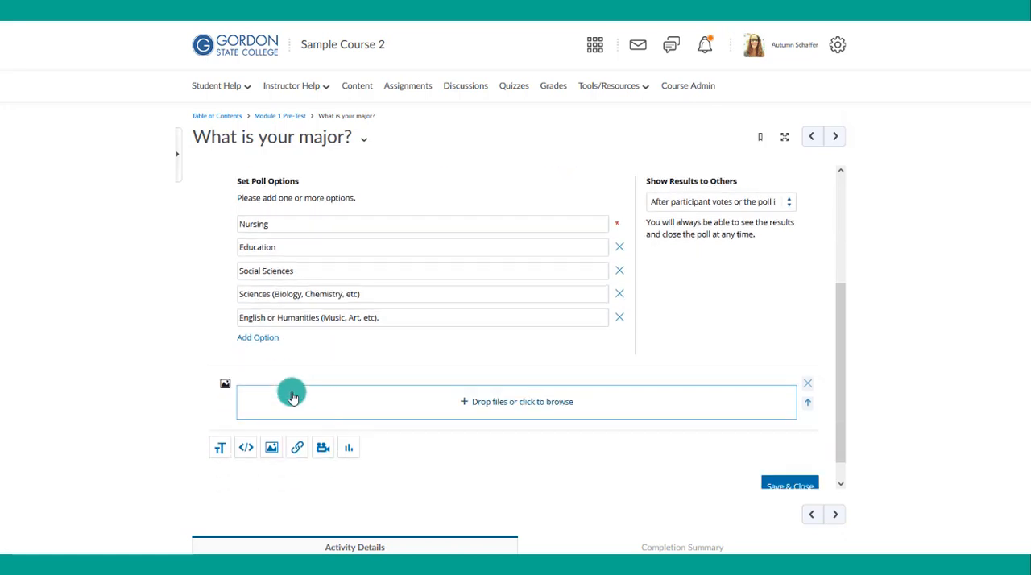
click(495, 391)
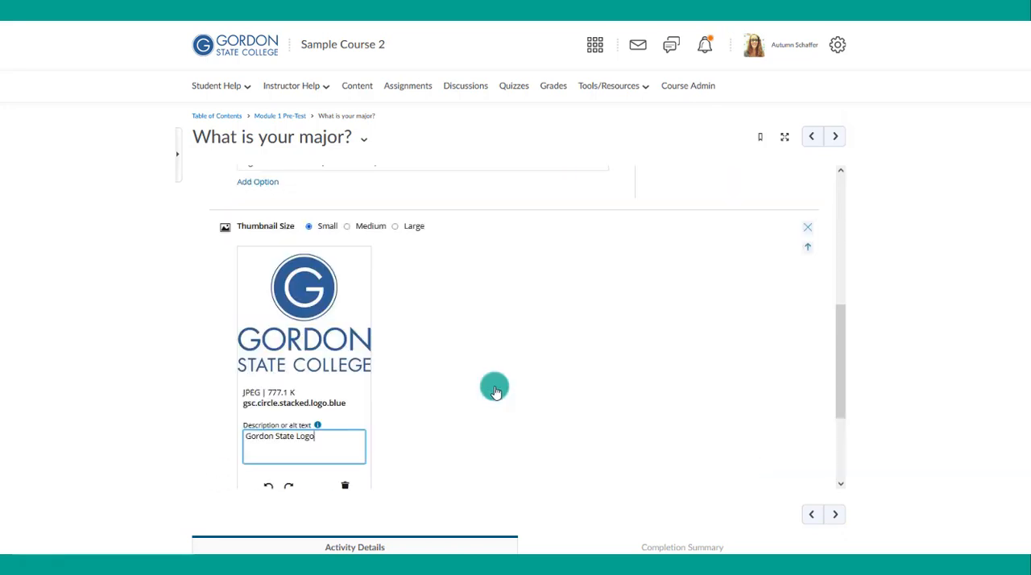
scroll(495, 391, up, 1)
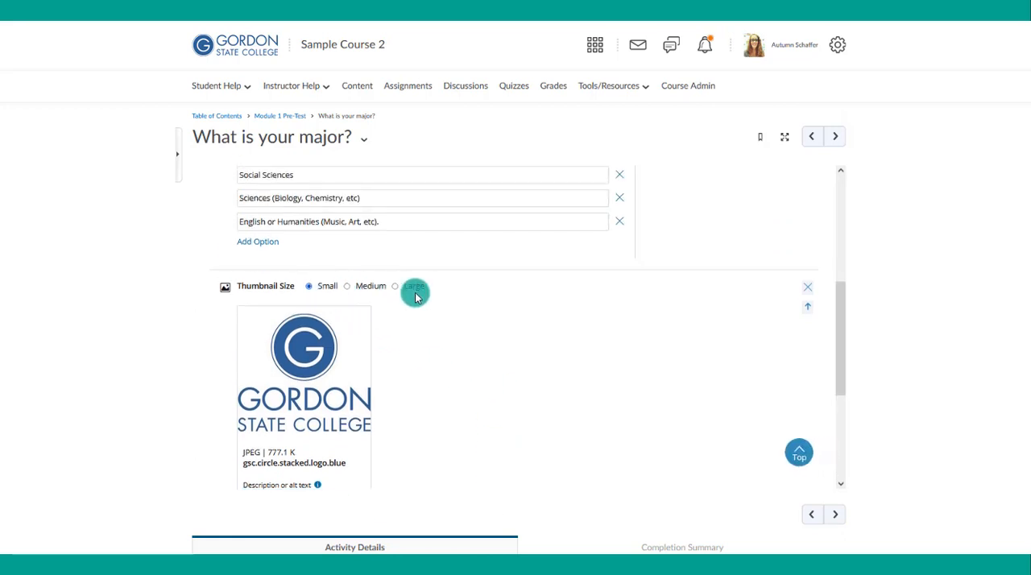
scroll(479, 384, down, 1)
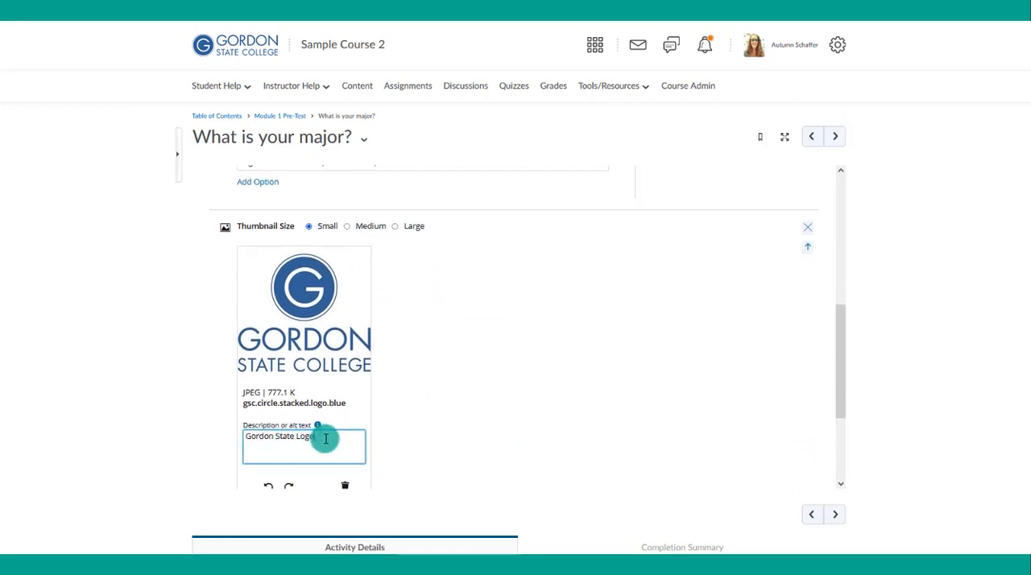
drag(326, 439, 249, 436)
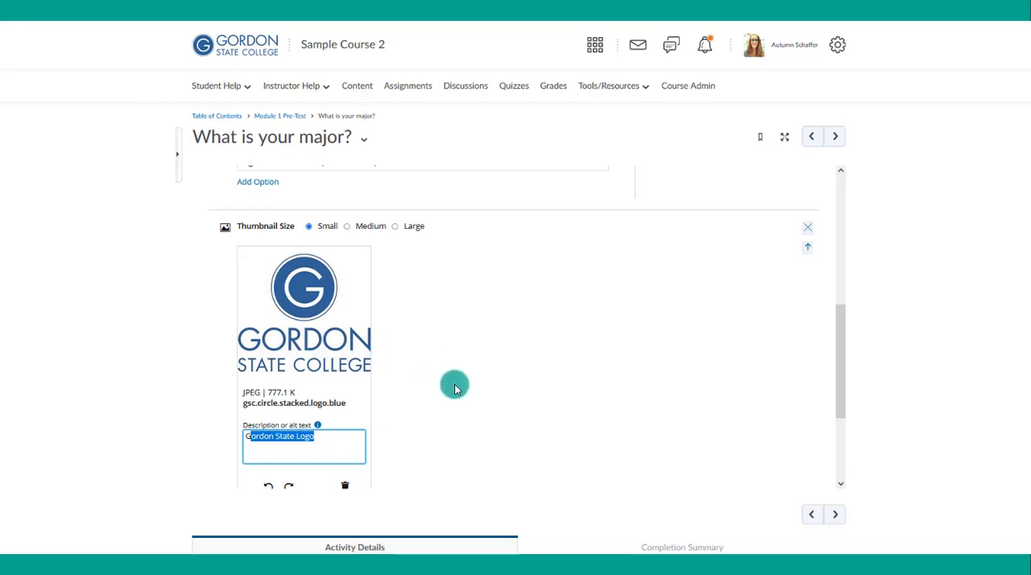
scroll(455, 388, down, 1)
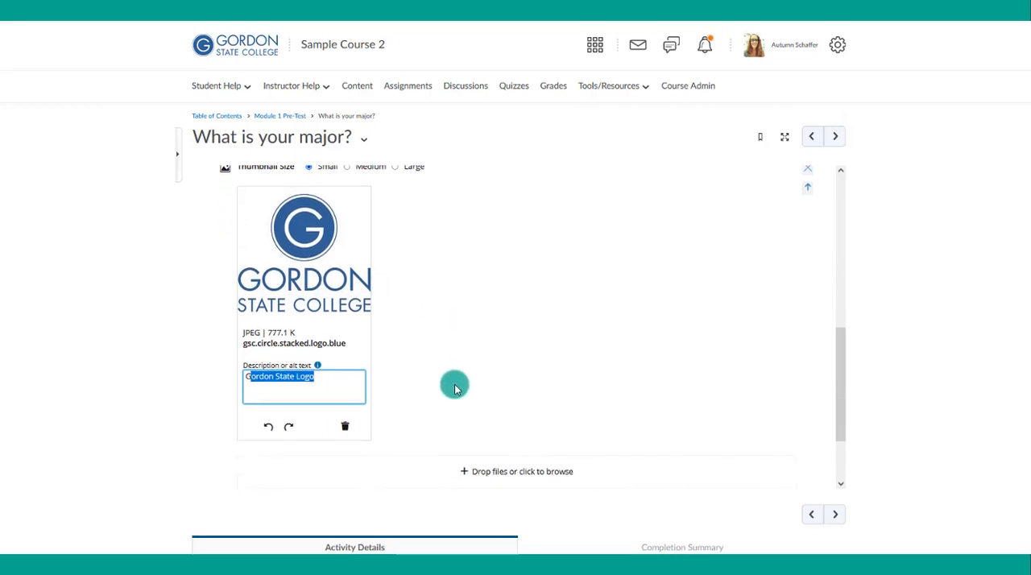
- Save and close the poll, and review the posted version down to the attached logo image
scroll(454, 388, up, 3)
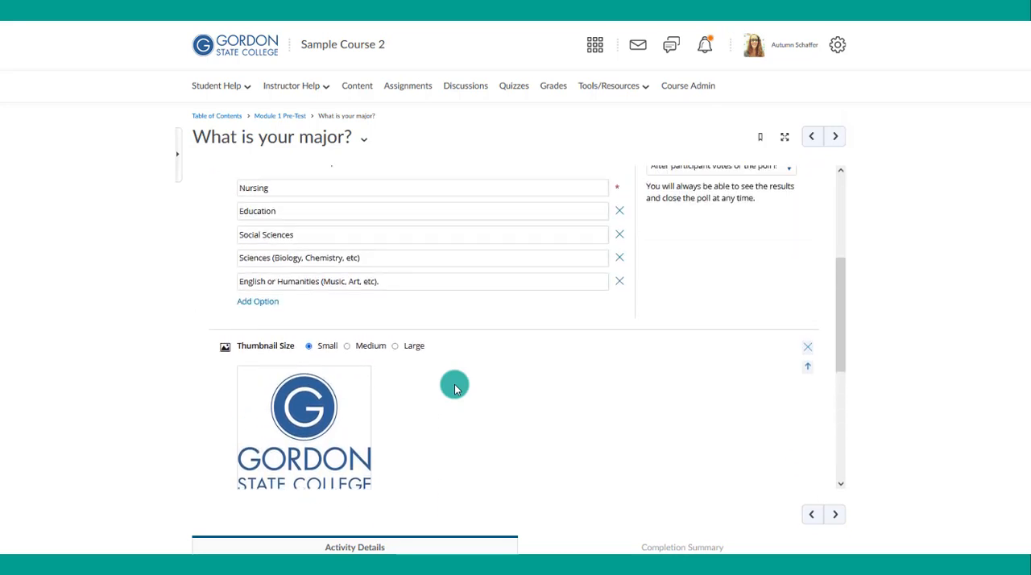
scroll(454, 389, down, 4)
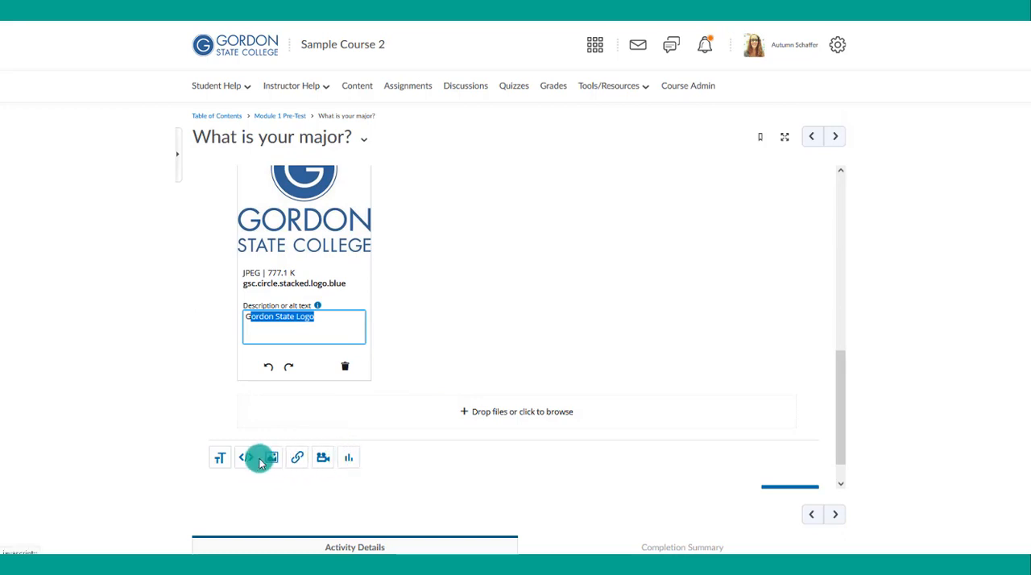
scroll(629, 368, down, 1)
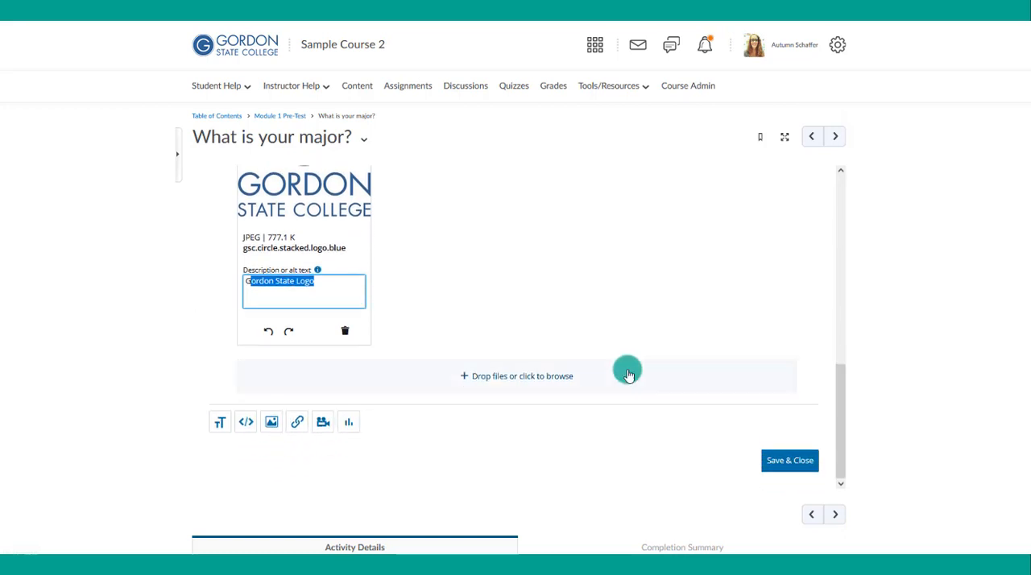
click(773, 466)
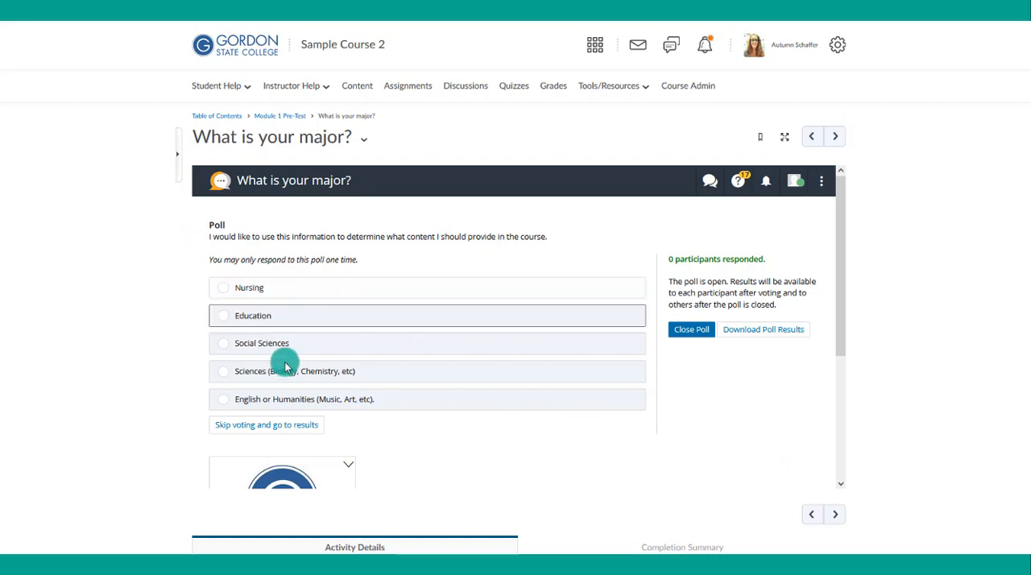
scroll(357, 406, down, 1)
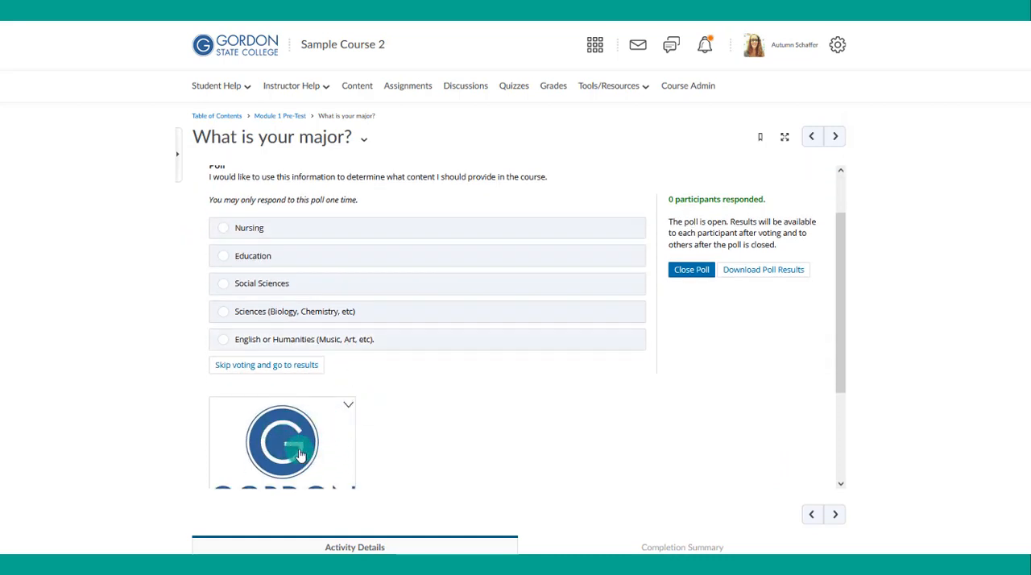
scroll(346, 443, down, 1)
scroll(313, 420, down, 1)
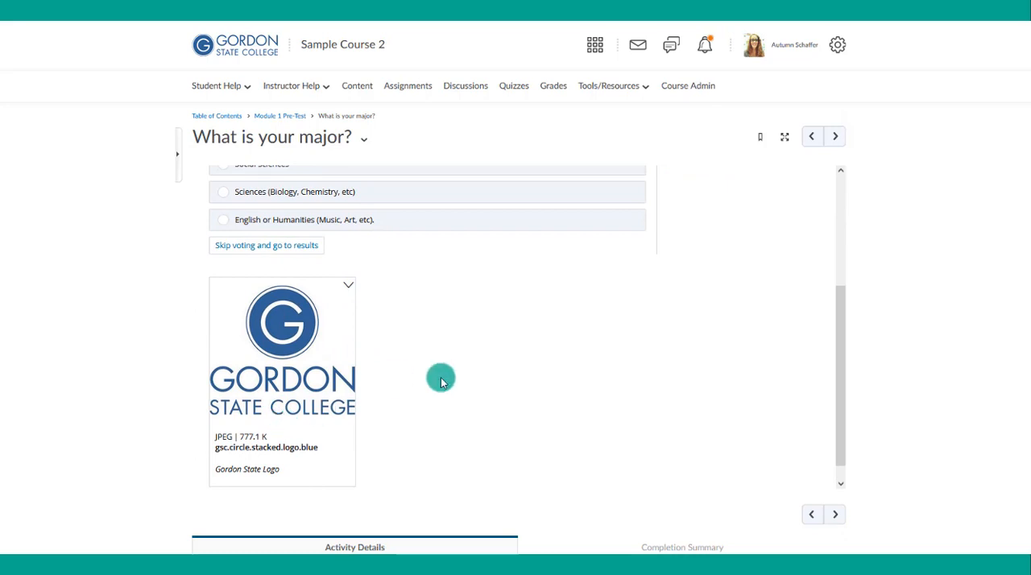
scroll(440, 376, up, 3)
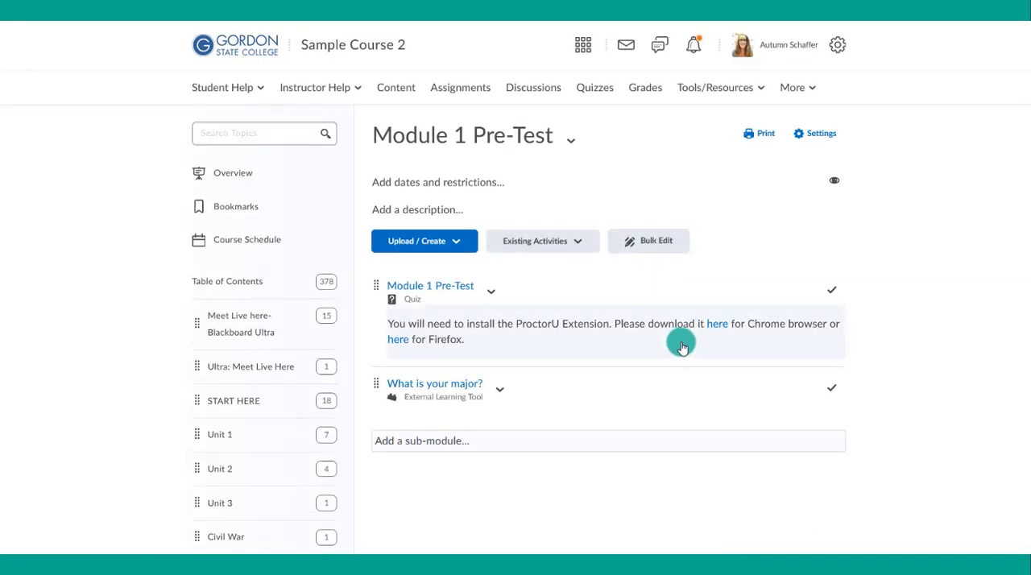
- Edit the "What is your major?" topic's properties in place and set its end date to 12/7/2021 at 12:00 PM, with no due date
click(501, 389)
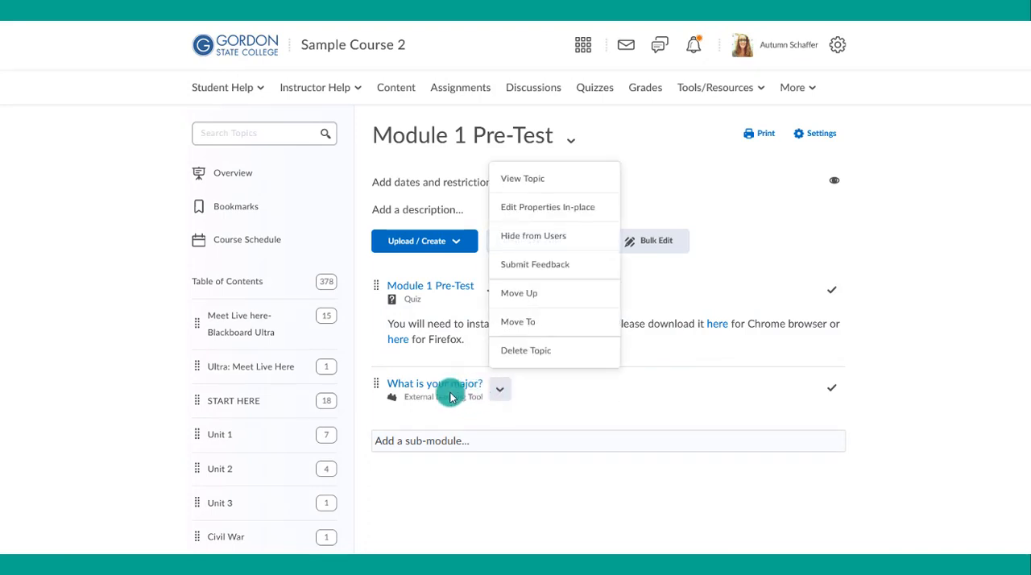
click(558, 208)
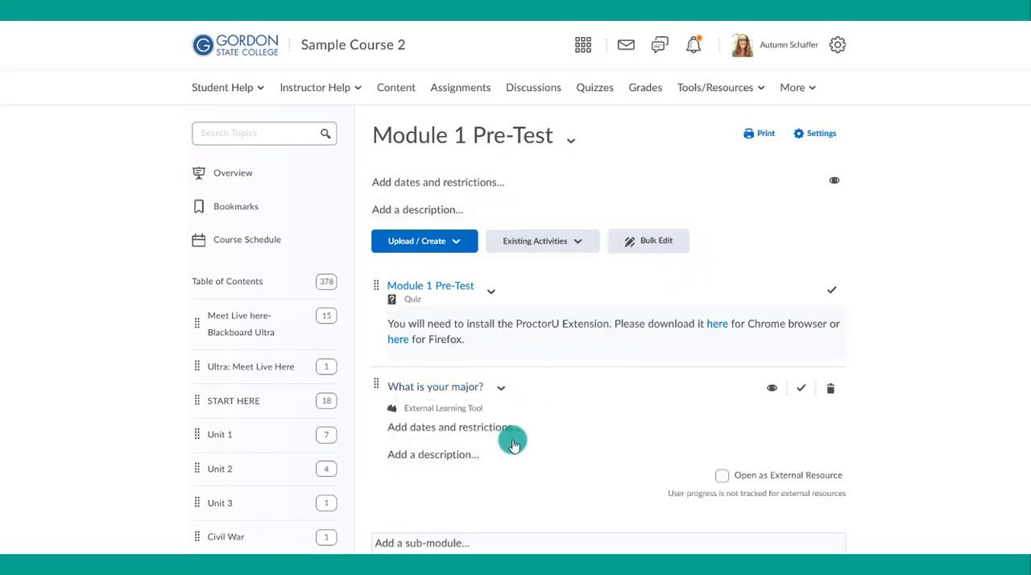
click(462, 430)
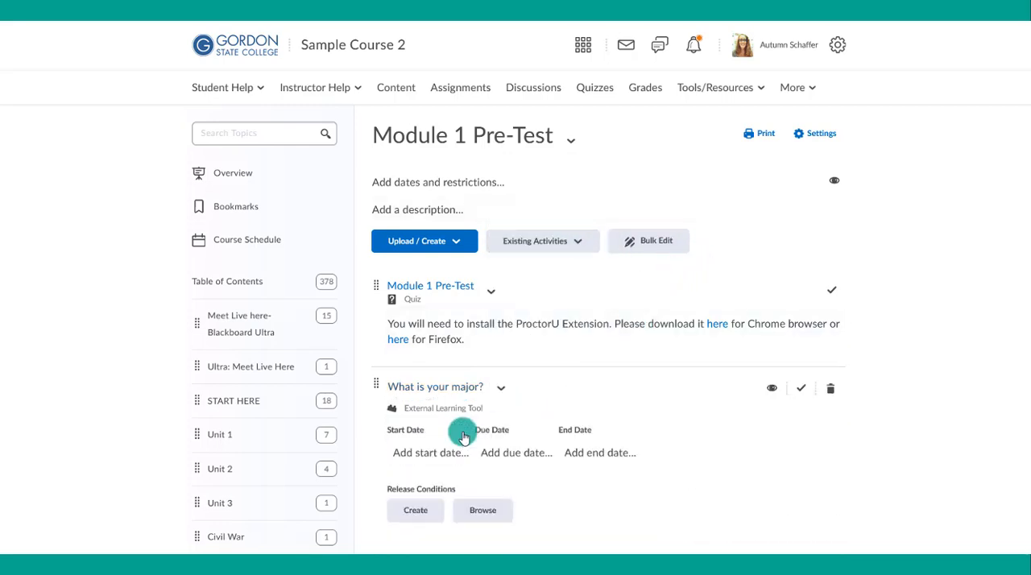
click(508, 455)
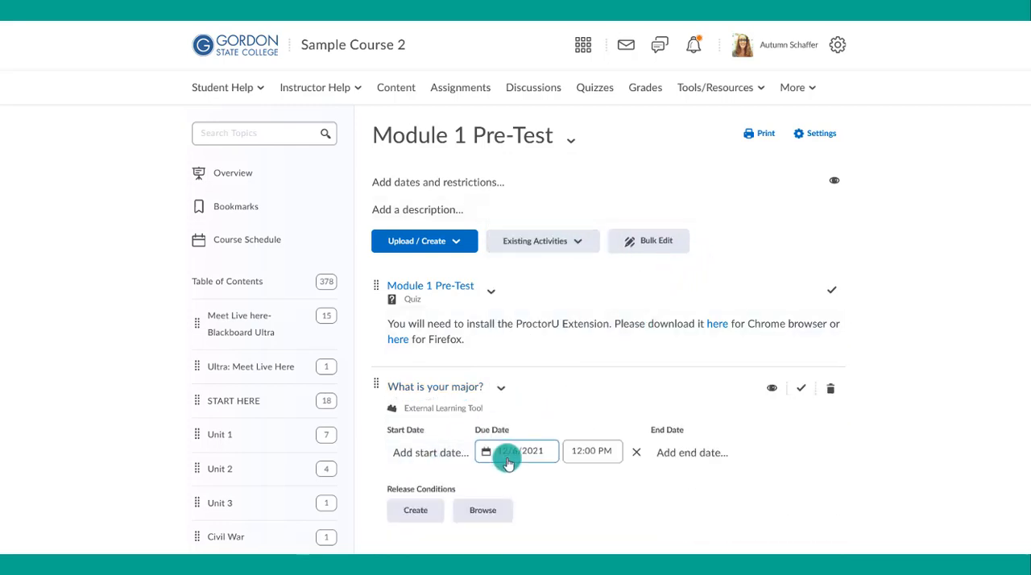
click(637, 452)
click(574, 453)
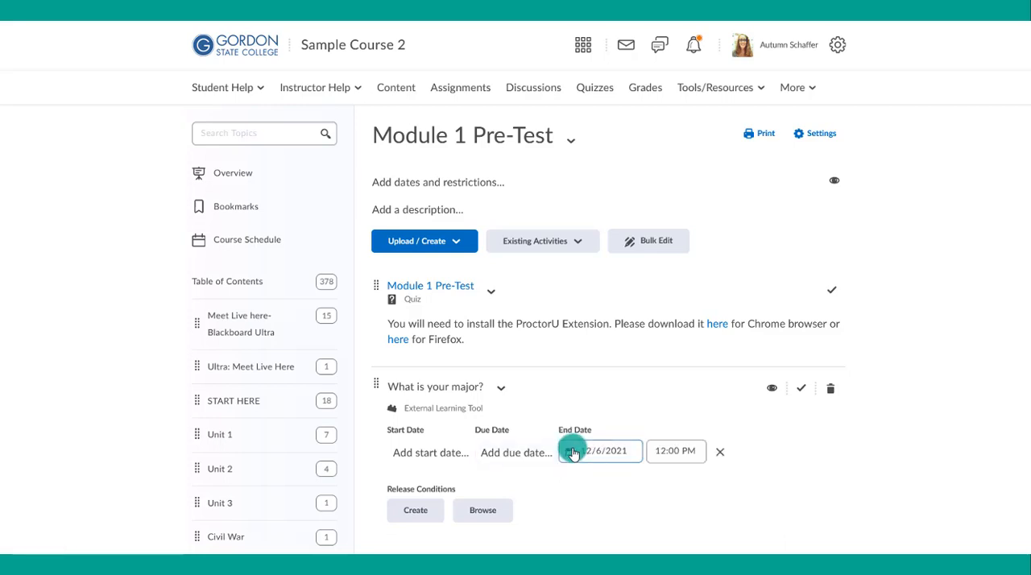
click(600, 451)
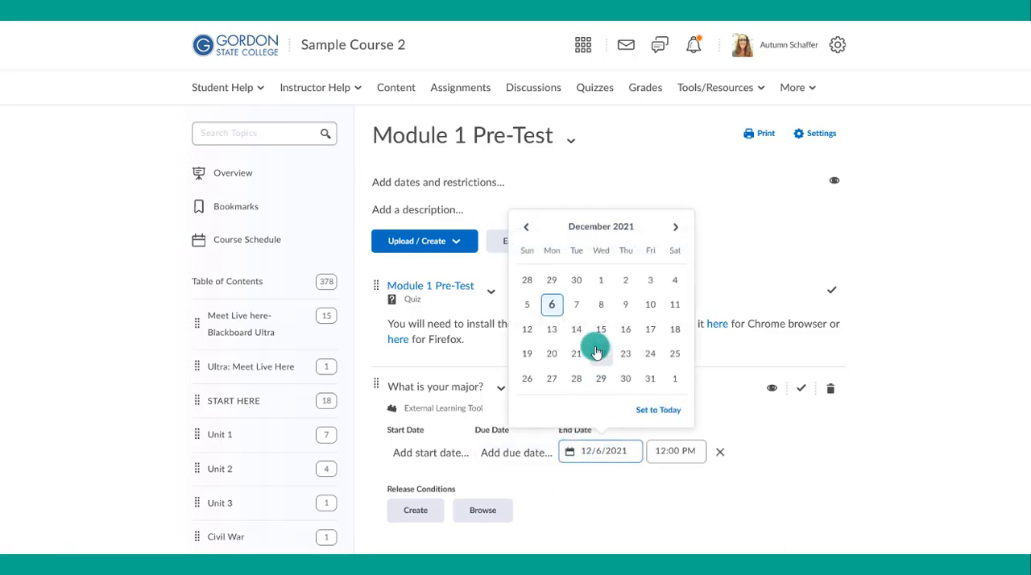
click(576, 304)
scroll(472, 530, down, 1)
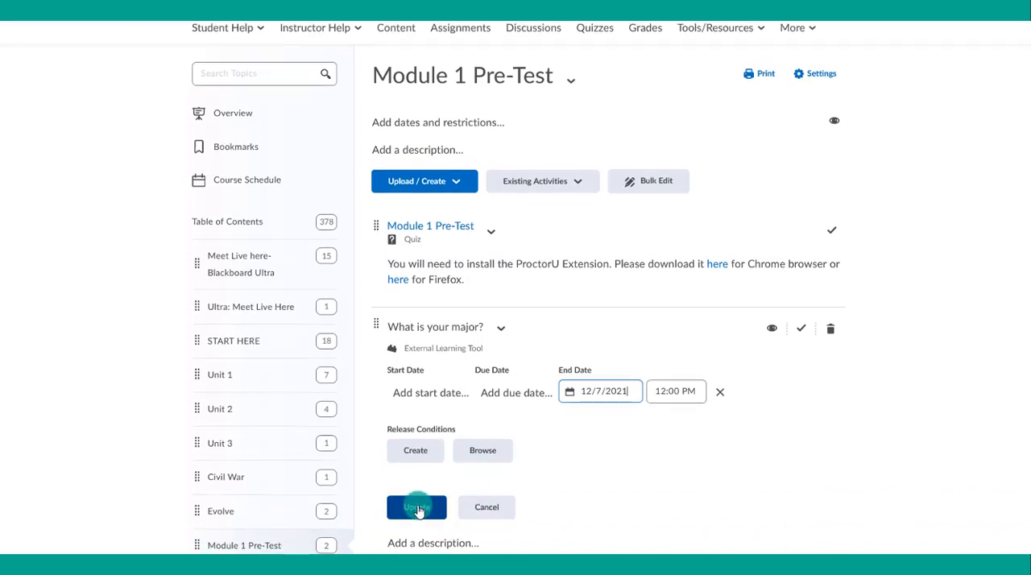
click(417, 508)
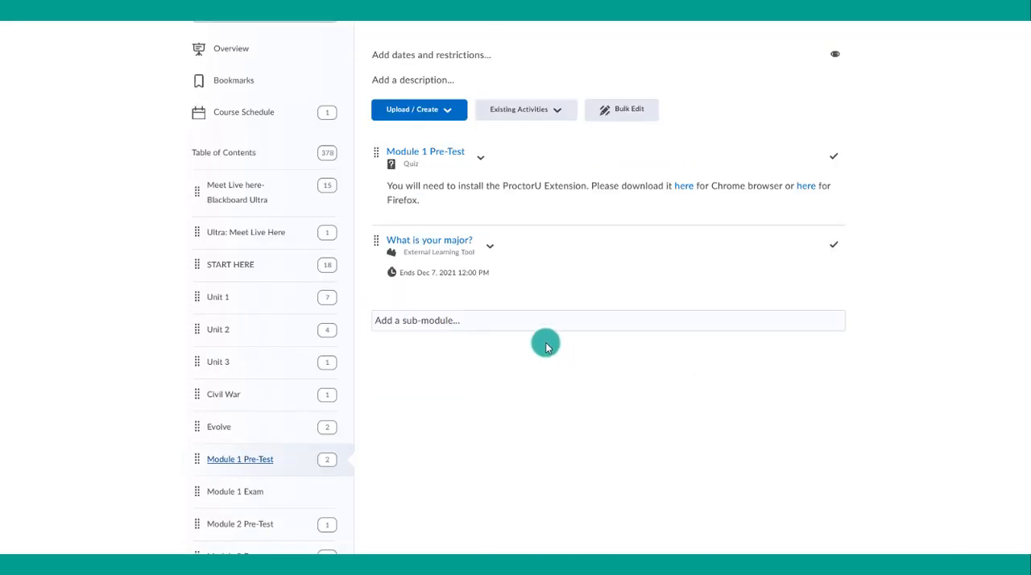
- Open the "What is your major?" poll as the impersonated student, vote for Education and review the current results
click(456, 240)
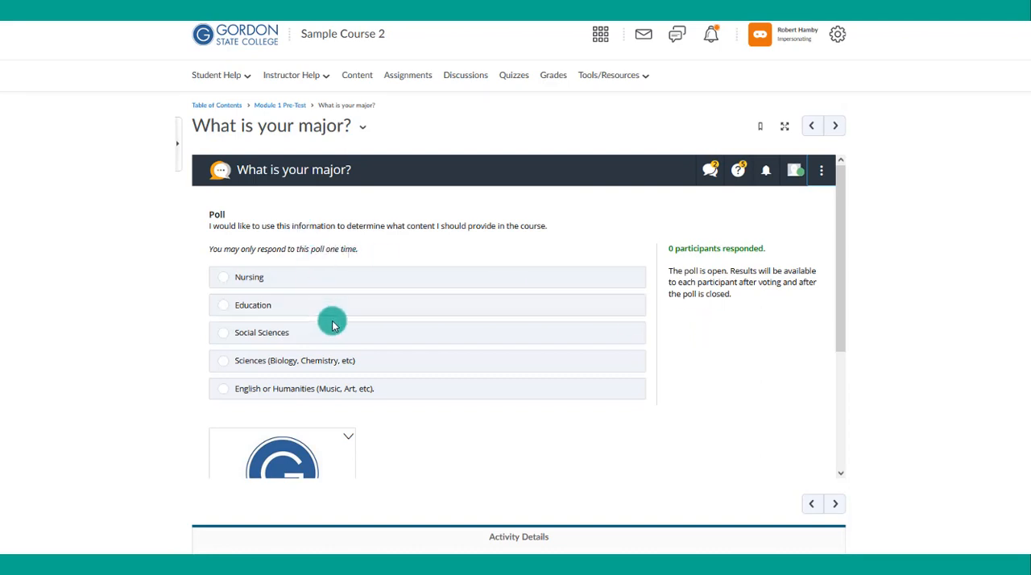
click(295, 306)
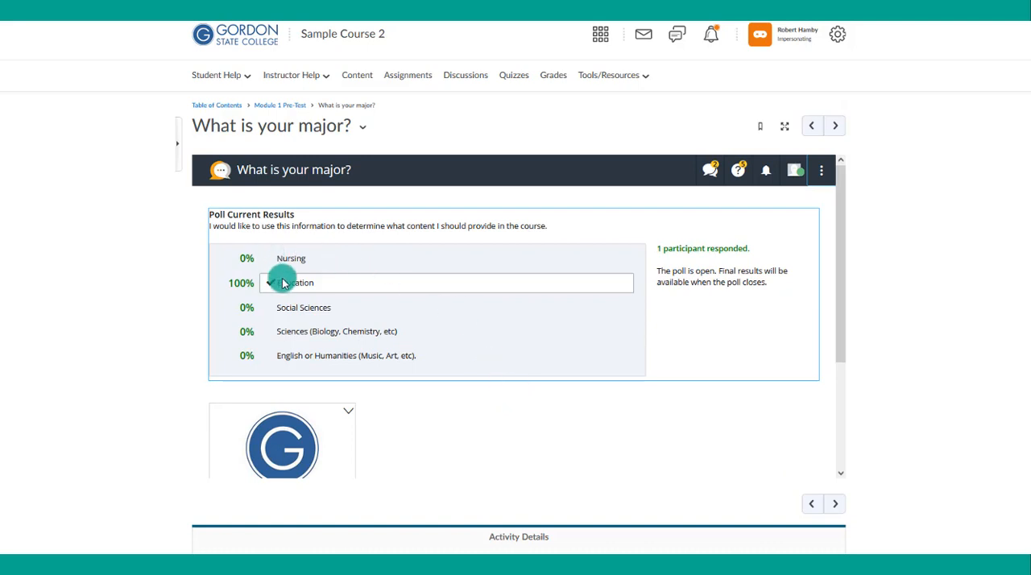
drag(754, 249, 655, 249)
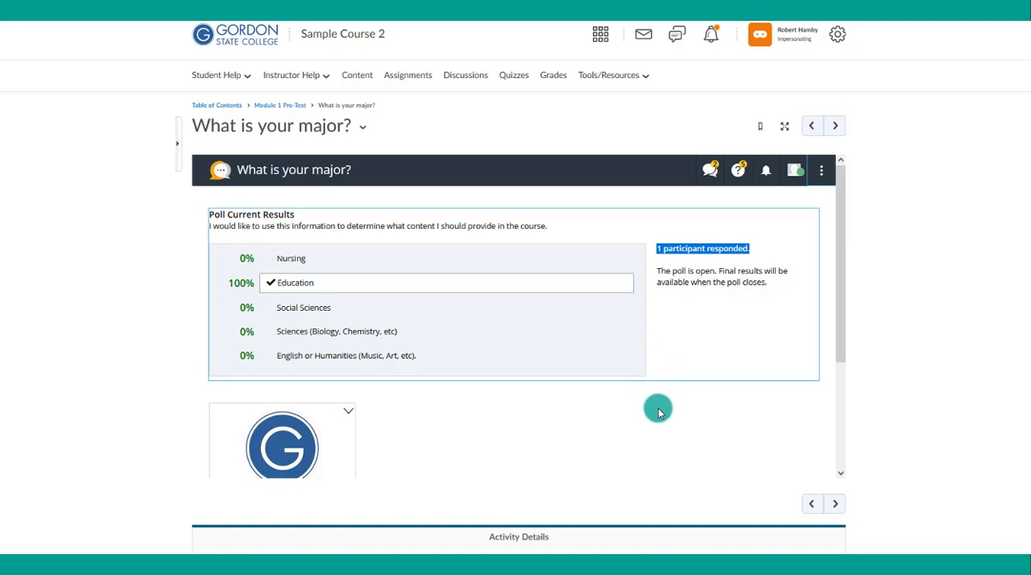
scroll(679, 419, down, 1)
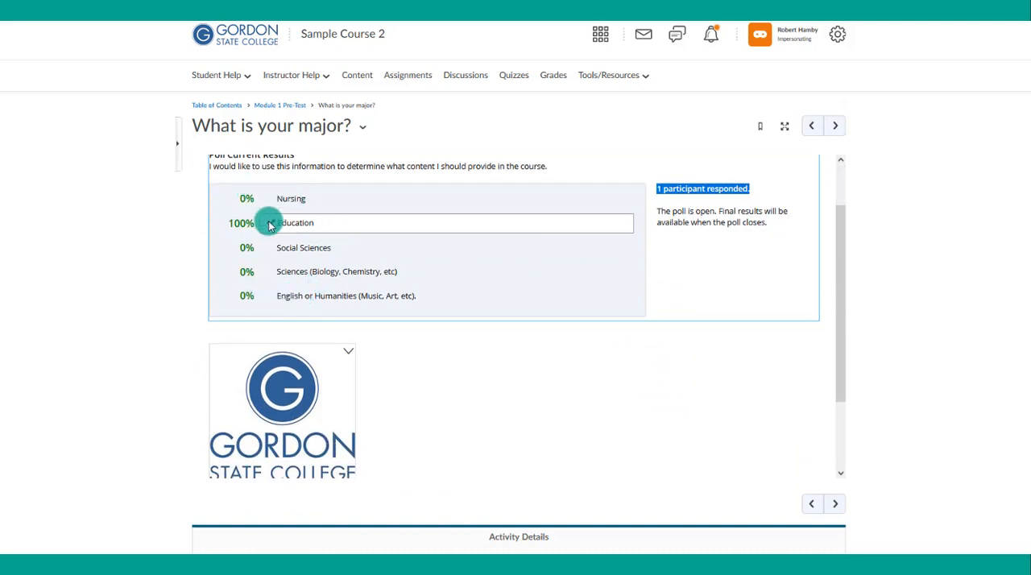
scroll(729, 428, up, 1)
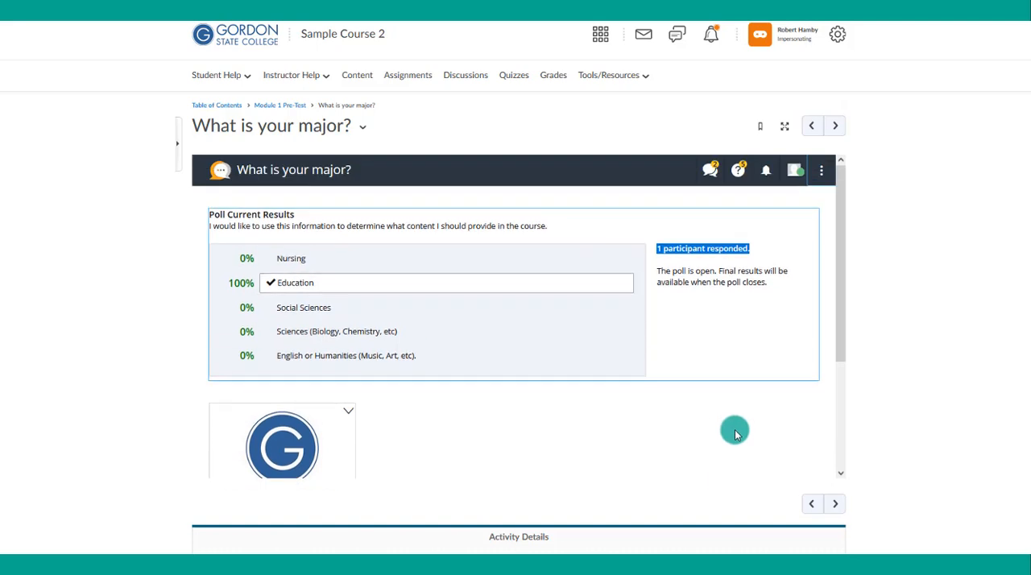
- Examine the poll's new chat messages, the list of Harmonize tips and the notifications
click(711, 173)
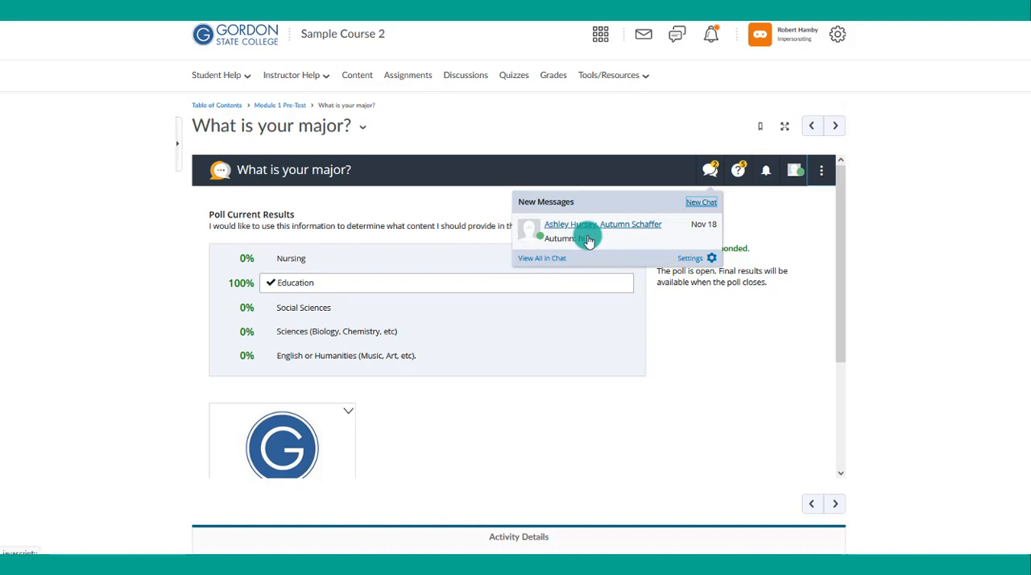
click(741, 170)
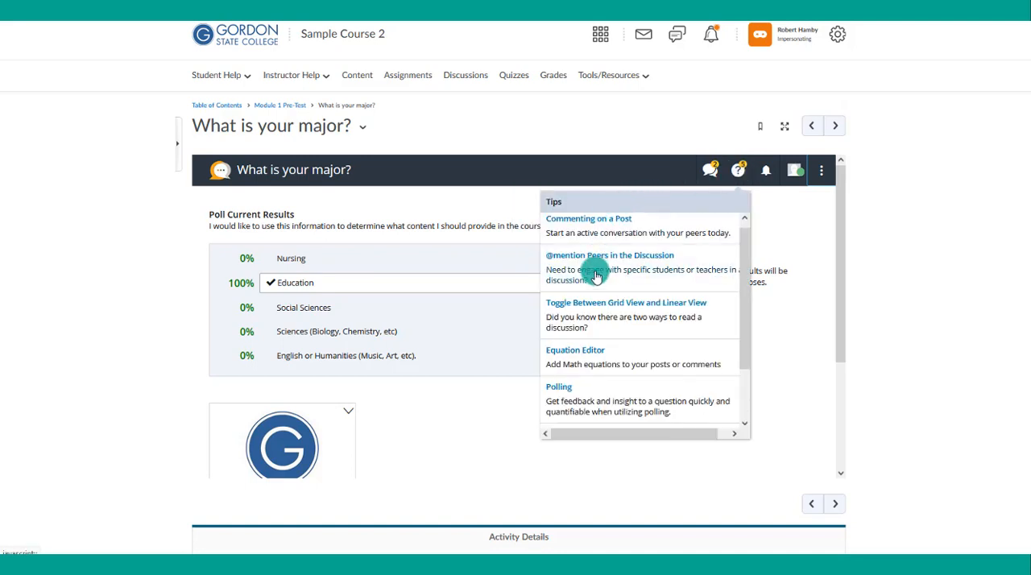
scroll(596, 276, down, 2)
scroll(598, 281, up, 1)
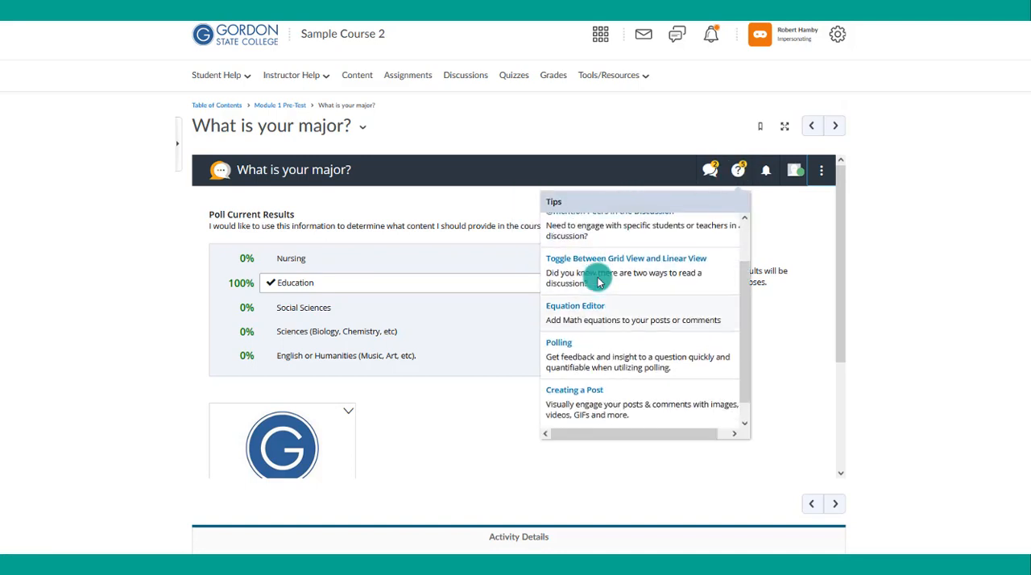
scroll(599, 281, up, 1)
scroll(599, 282, down, 2)
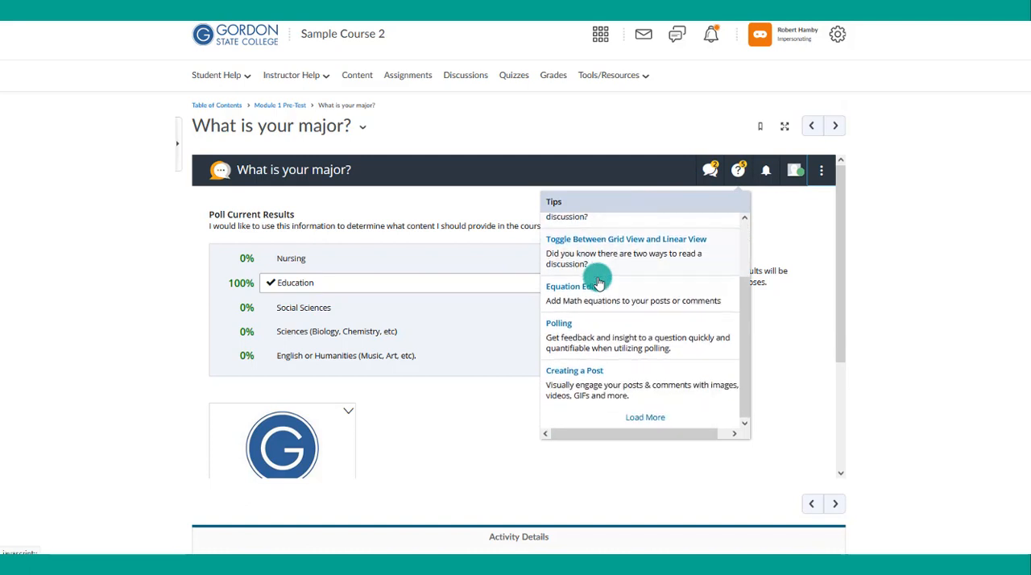
scroll(599, 282, up, 2)
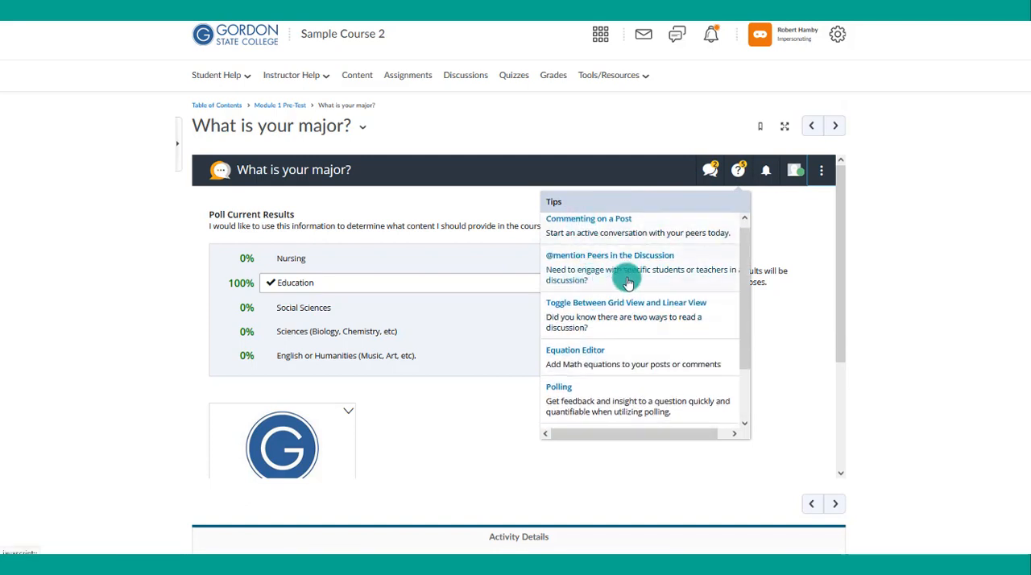
click(768, 174)
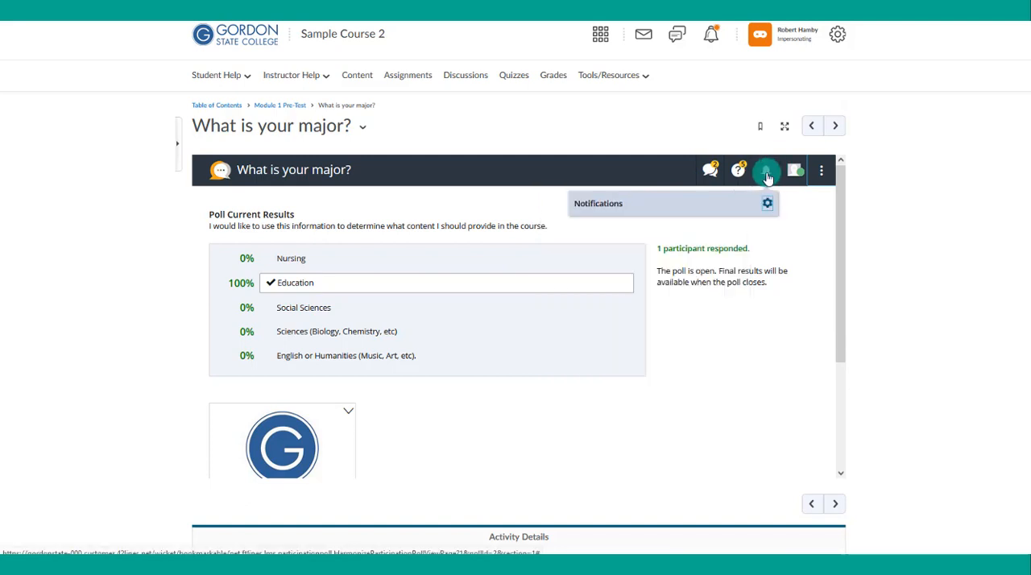
- Open the account's notification settings and examine the email frequency options for teacher actions, own content, tags, watched topics, milestones and chat messages
click(821, 174)
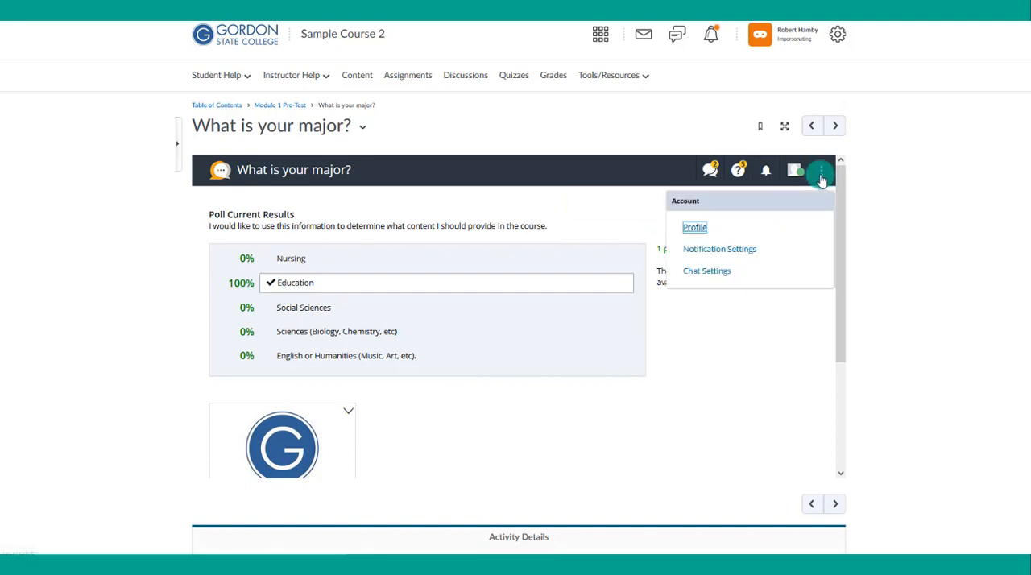
click(734, 251)
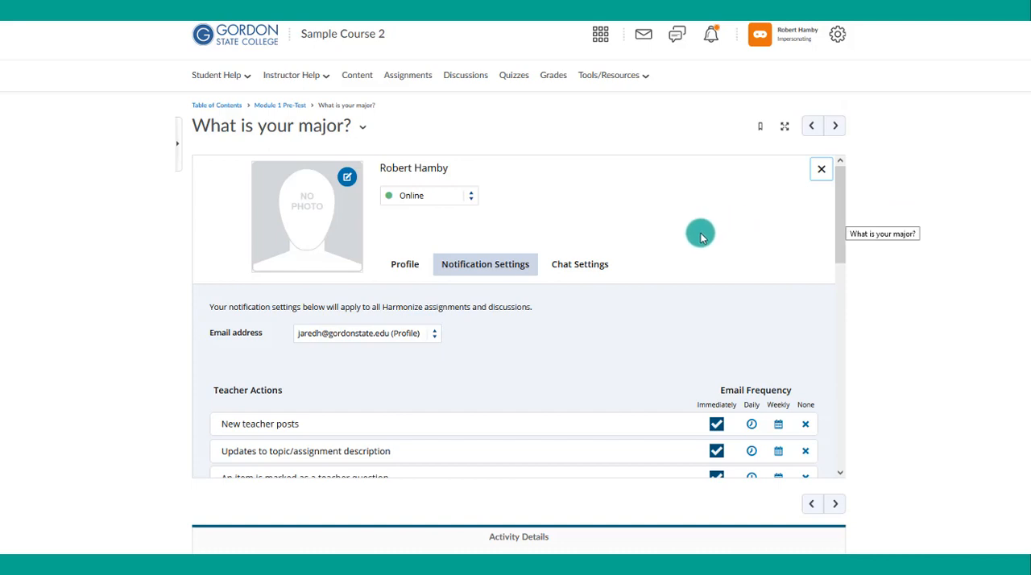
scroll(700, 234, down, 2)
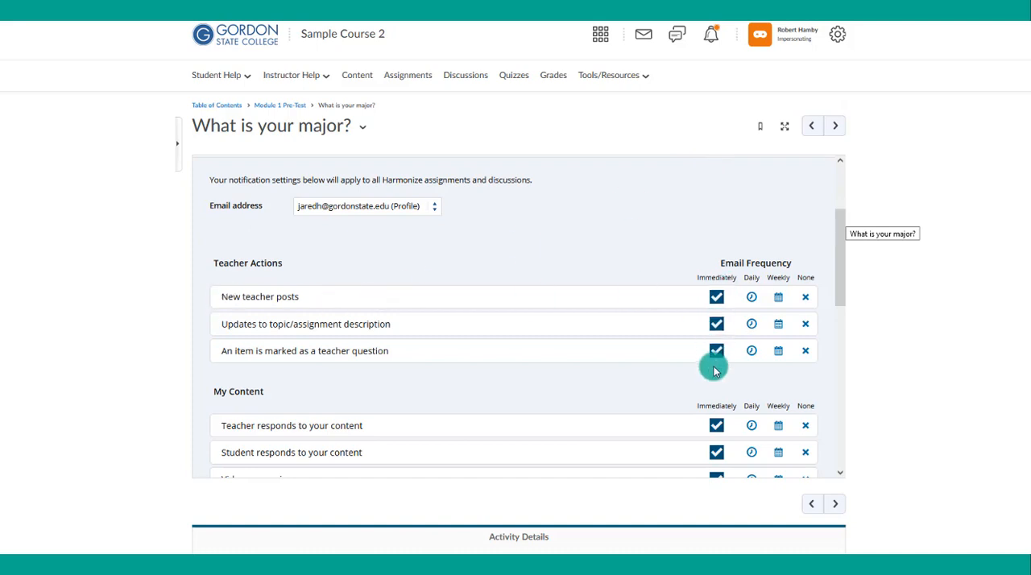
scroll(570, 283, down, 1)
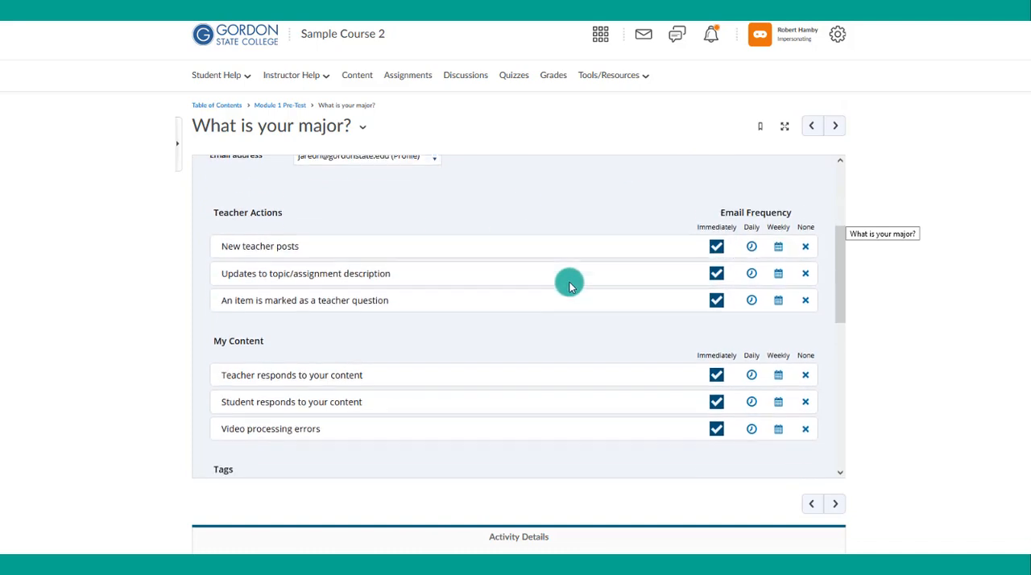
scroll(570, 283, down, 4)
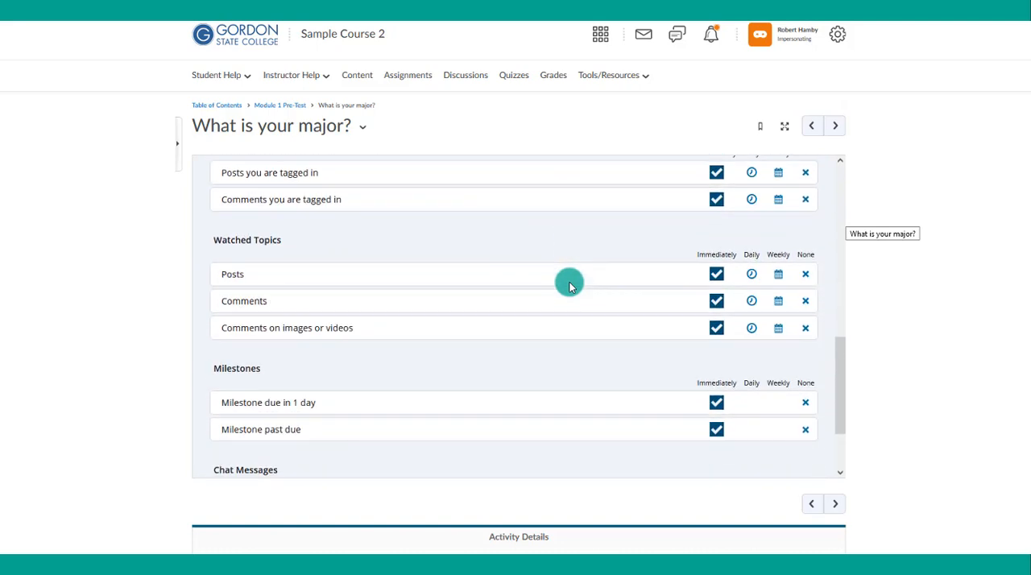
scroll(570, 287, down, 2)
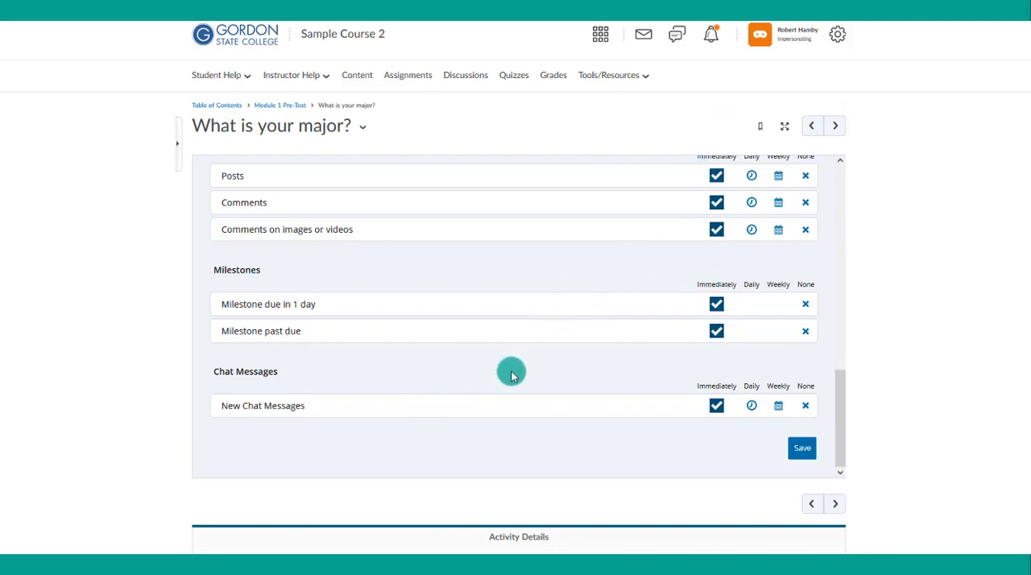
scroll(511, 372, up, 6)
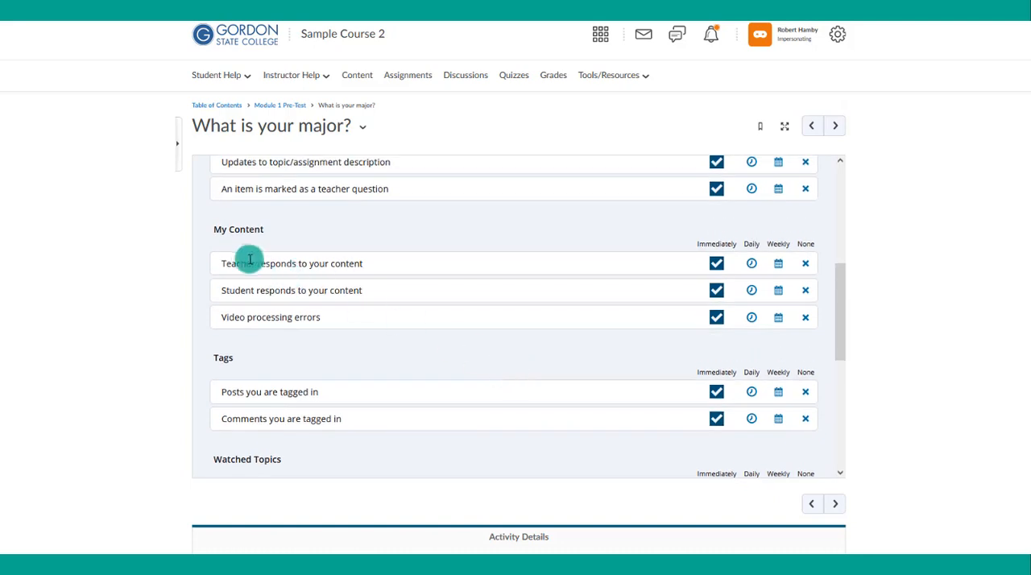
scroll(242, 258, up, 1)
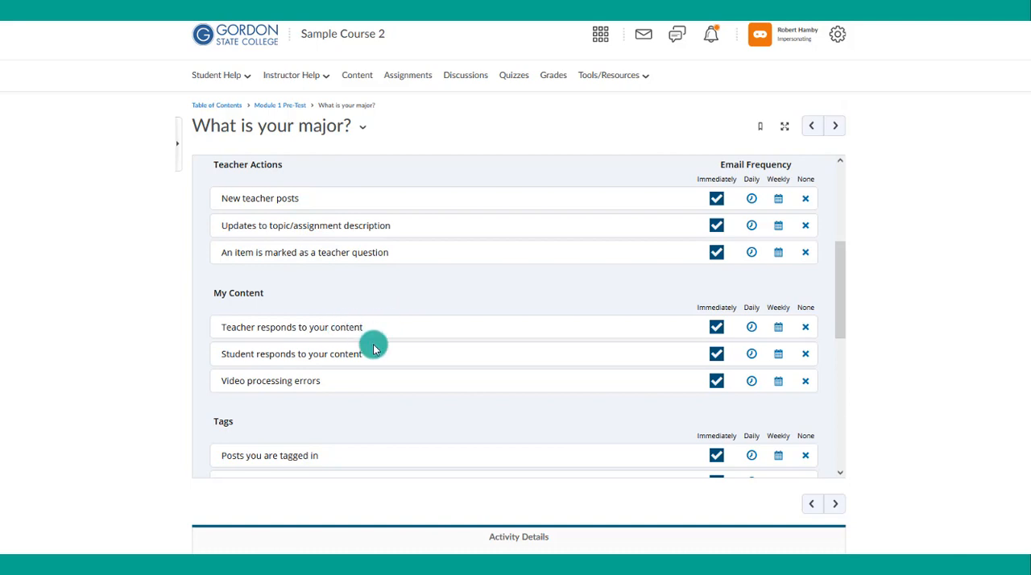
scroll(385, 366, down, 1)
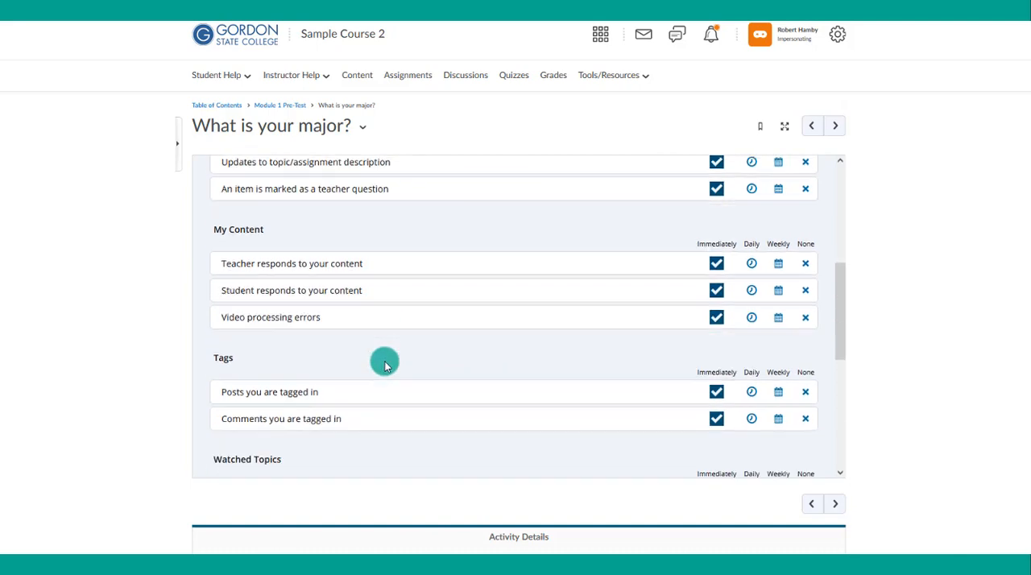
- Review the remaining email notification options down to chat messages, save the notification settings and close the profile
scroll(385, 366, down, 2)
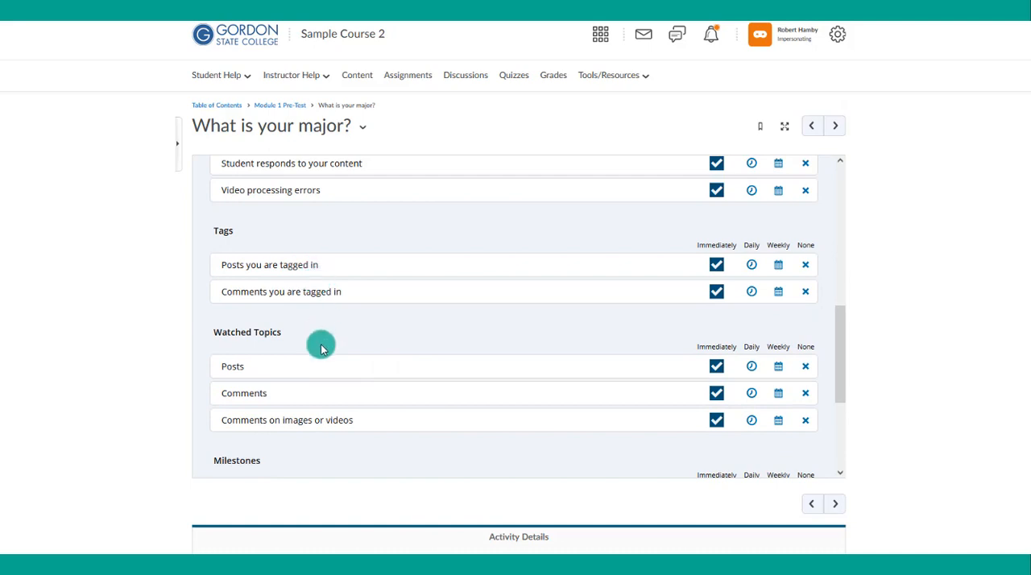
scroll(321, 348, down, 1)
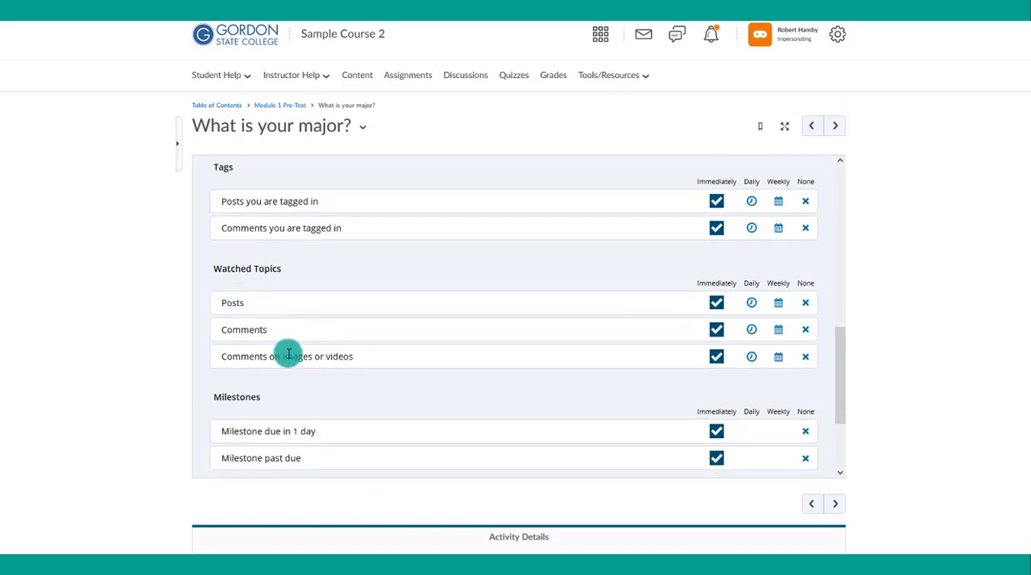
scroll(288, 356, down, 2)
scroll(287, 355, down, 1)
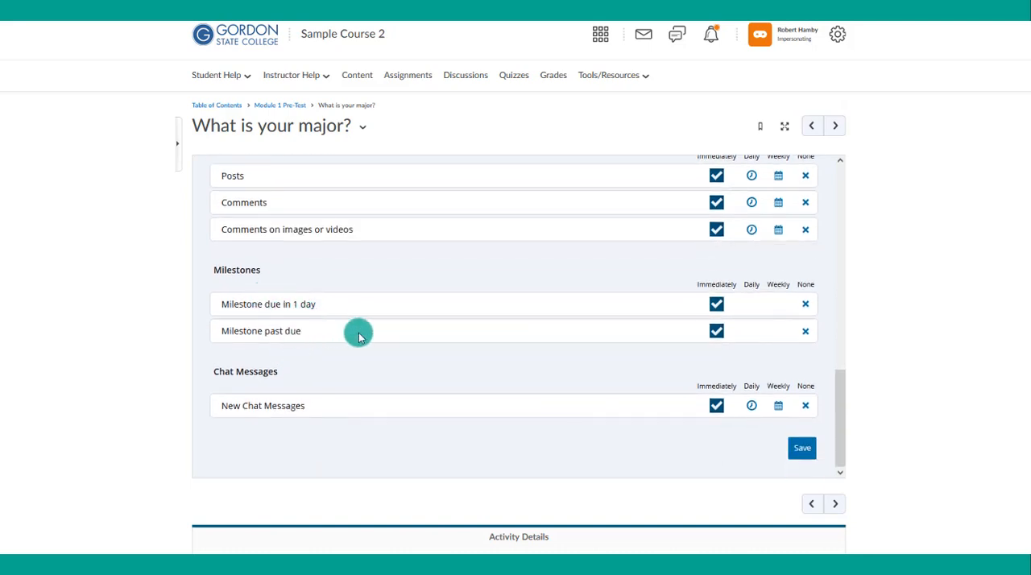
click(801, 448)
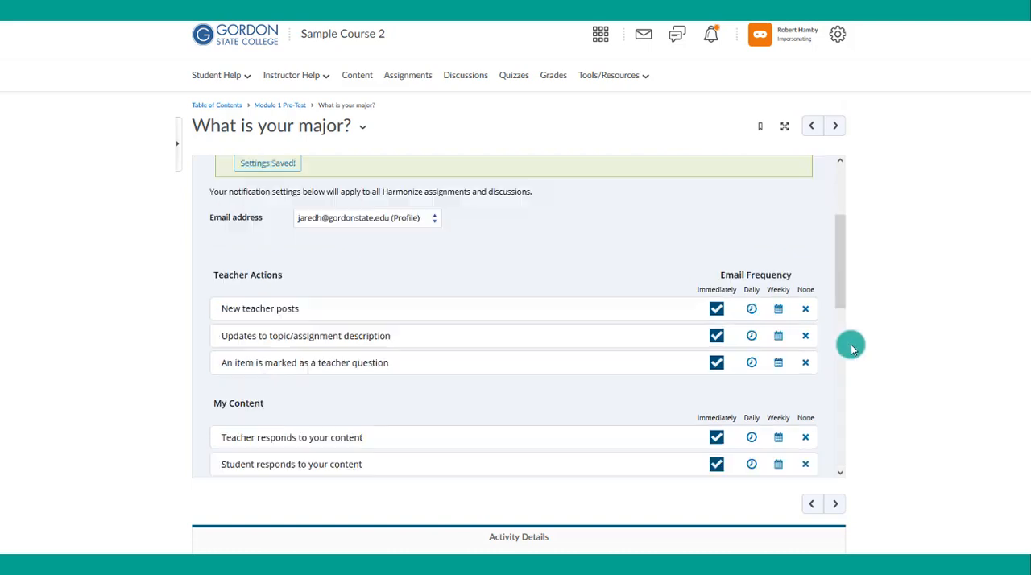
drag(842, 285, 822, 205)
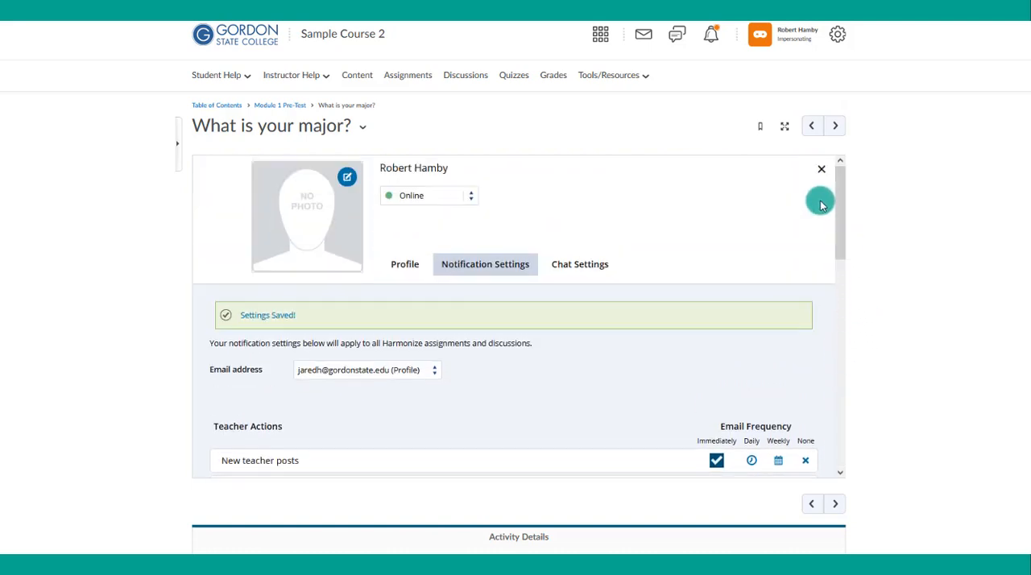
click(821, 169)
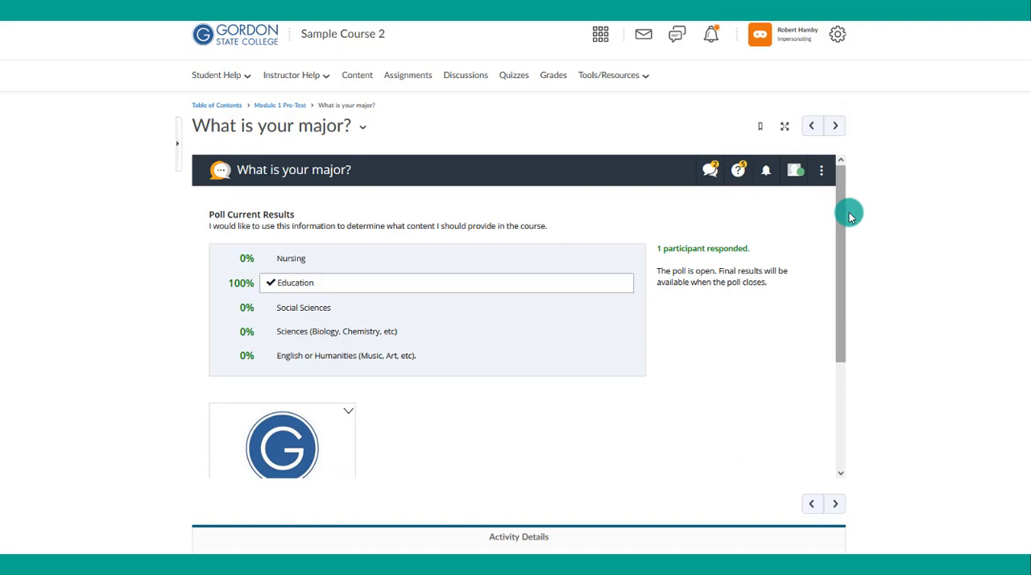
click(766, 170)
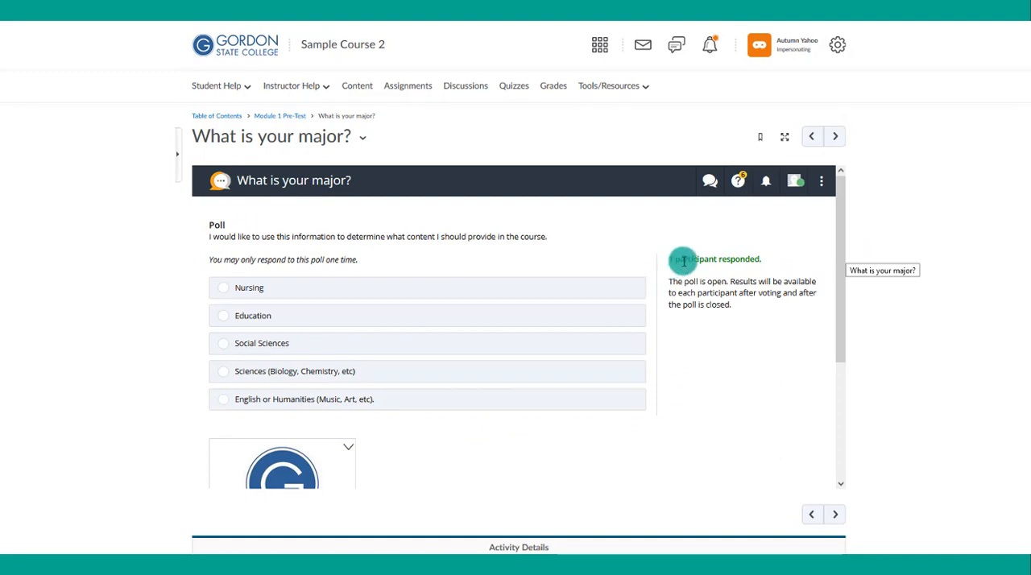
- Vote for Social Sciences in the "What is your major?" poll as the second impersonated student and look over the current results
click(279, 345)
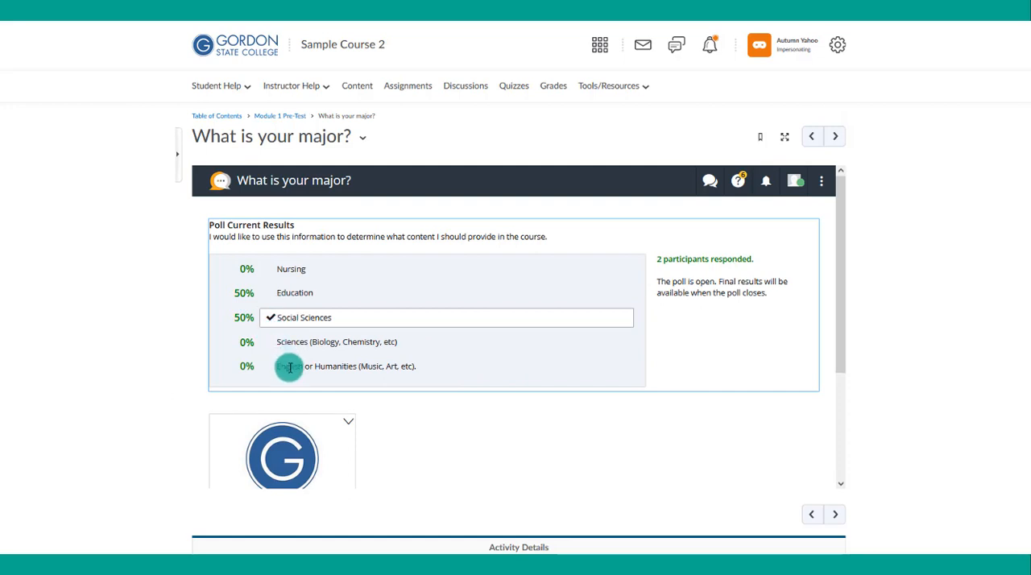
scroll(540, 403, down, 1)
scroll(540, 403, up, 1)
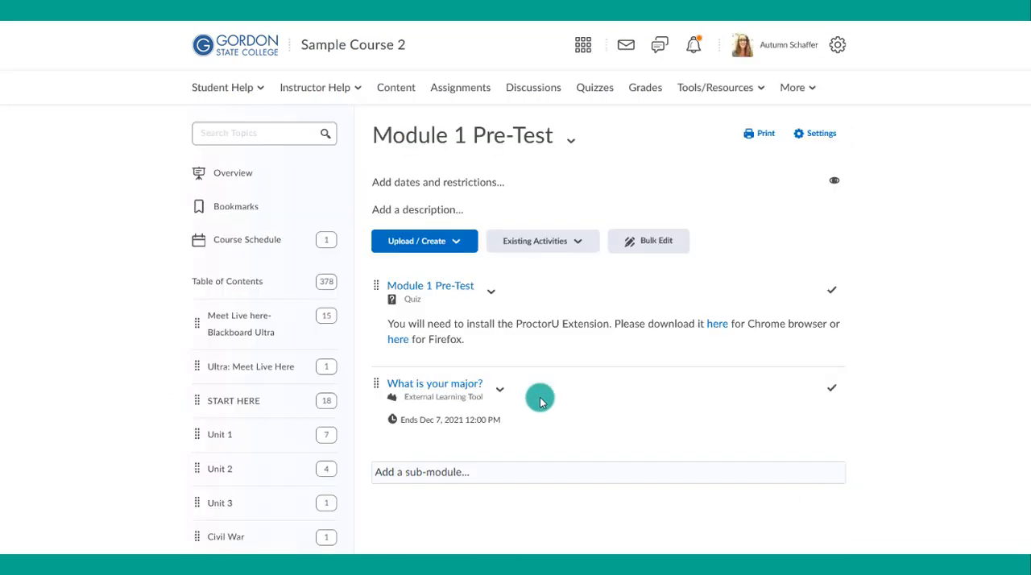
- Open the "What is your major?" poll as the instructor, view the results without voting and close the poll
click(459, 385)
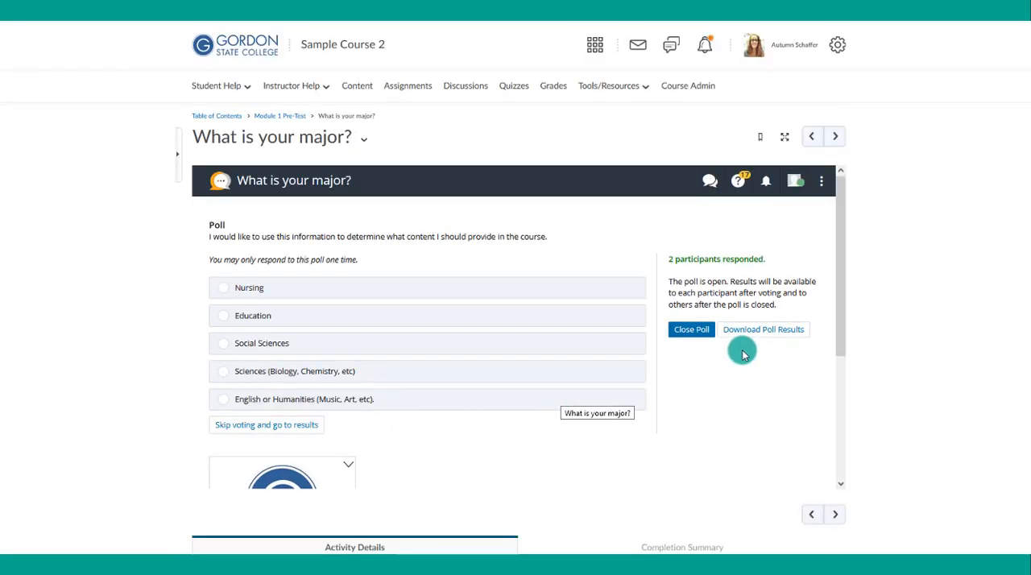
scroll(741, 351, down, 1)
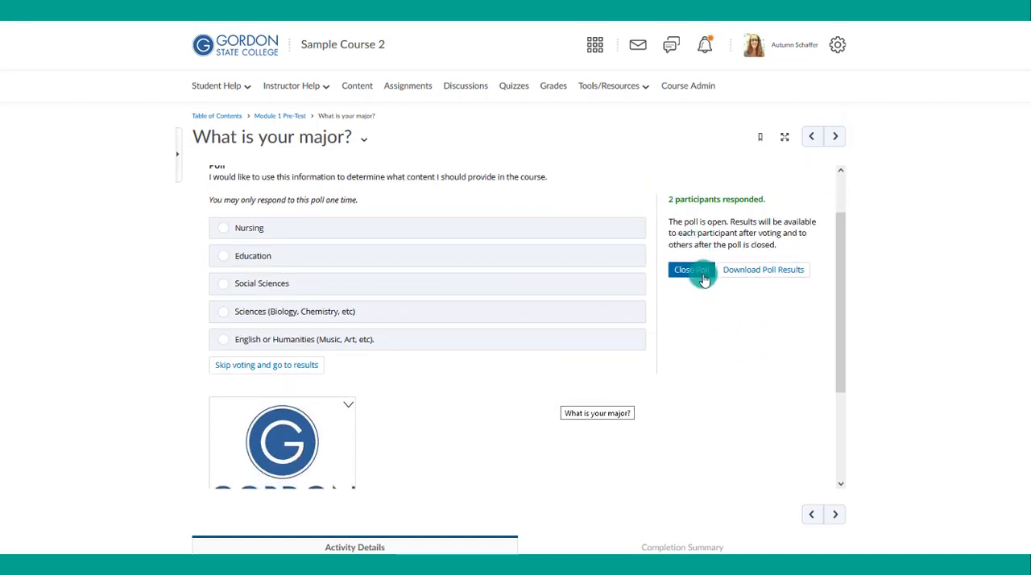
click(251, 366)
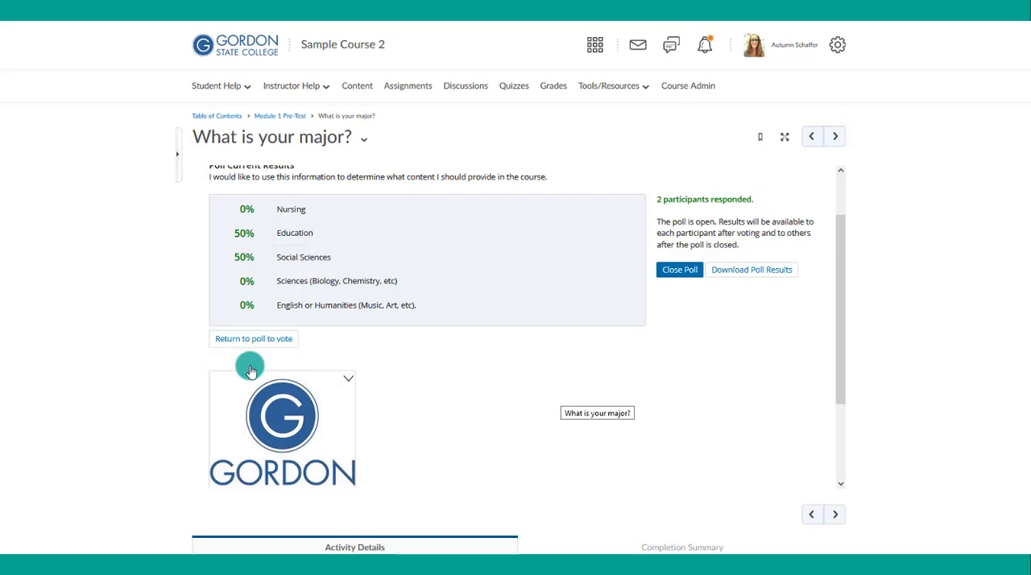
scroll(234, 365, up, 1)
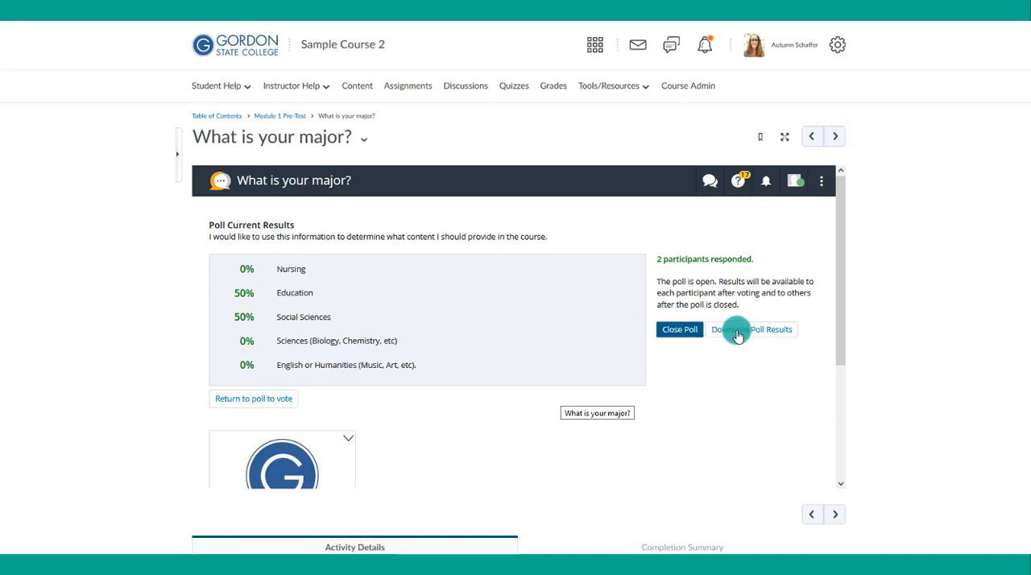
click(686, 330)
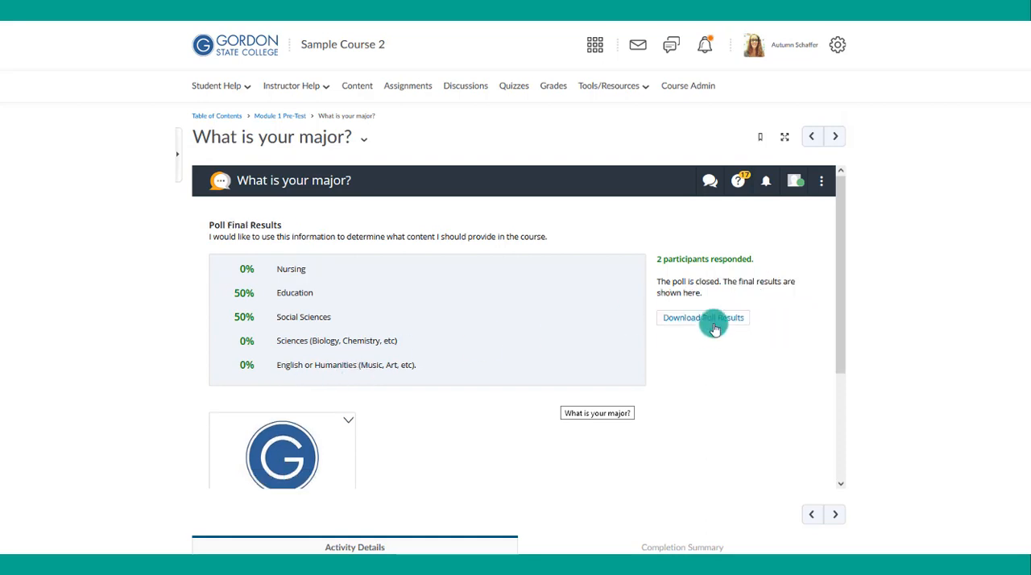
- Download the poll's summary results and list of poll participants, and widen the percent_complete column of the participant list in Excel
click(708, 320)
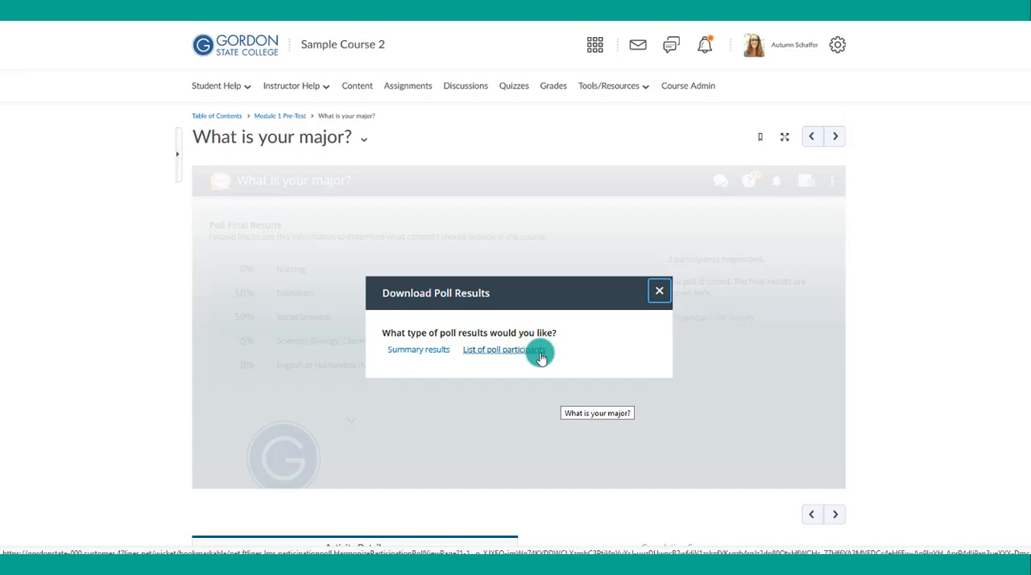
click(436, 350)
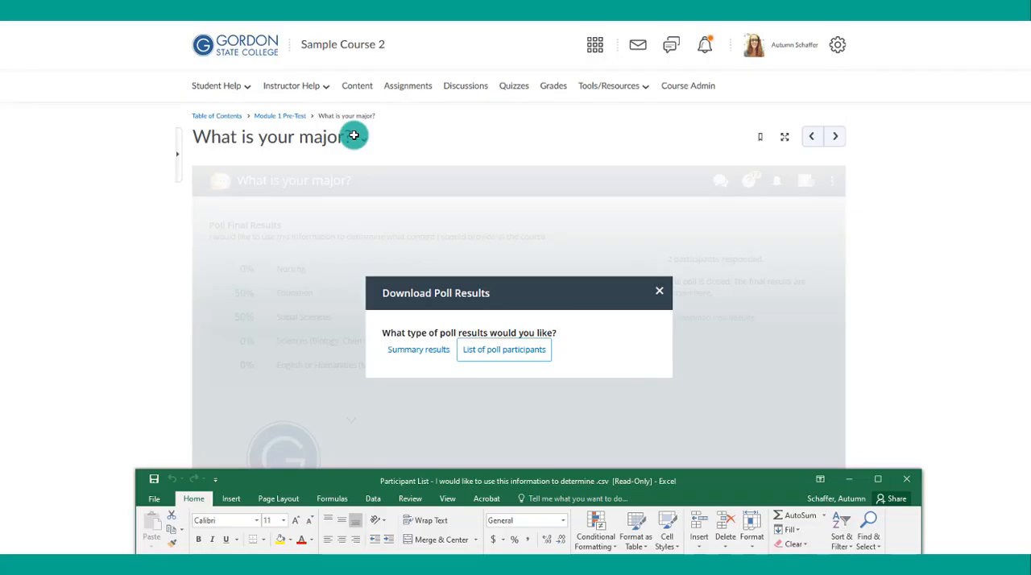
click(492, 349)
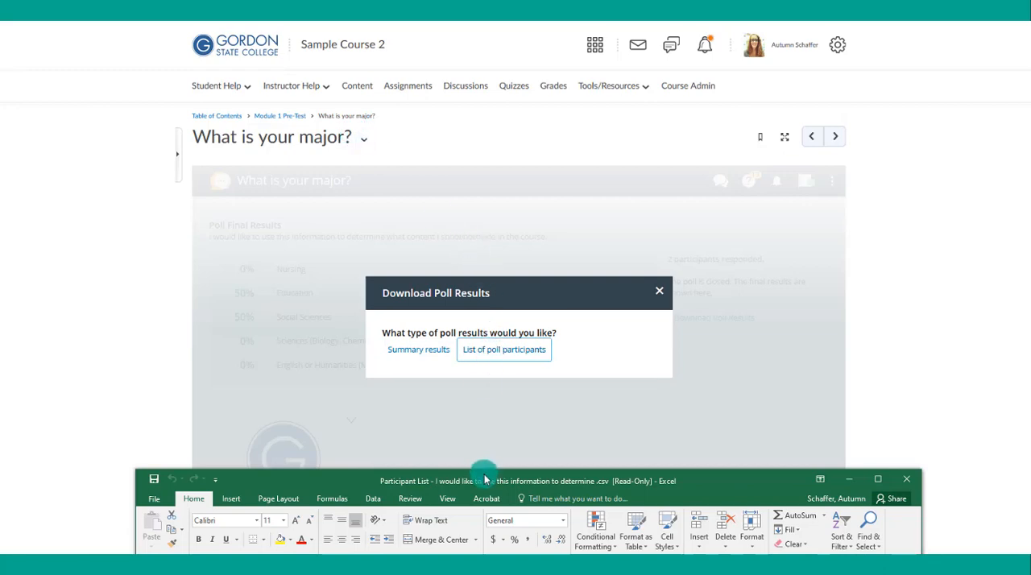
drag(485, 481, 464, 0)
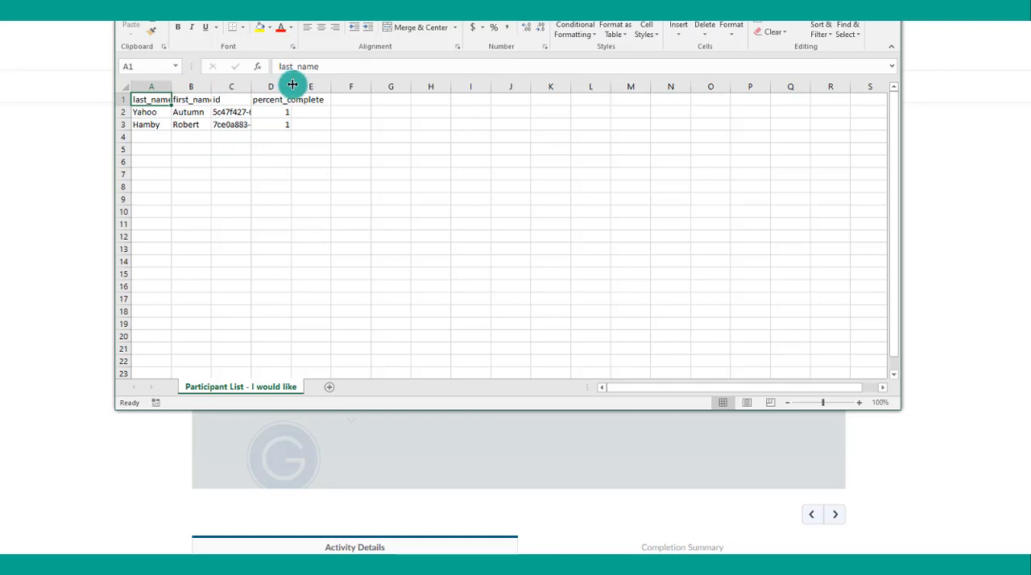
drag(291, 86, 310, 86)
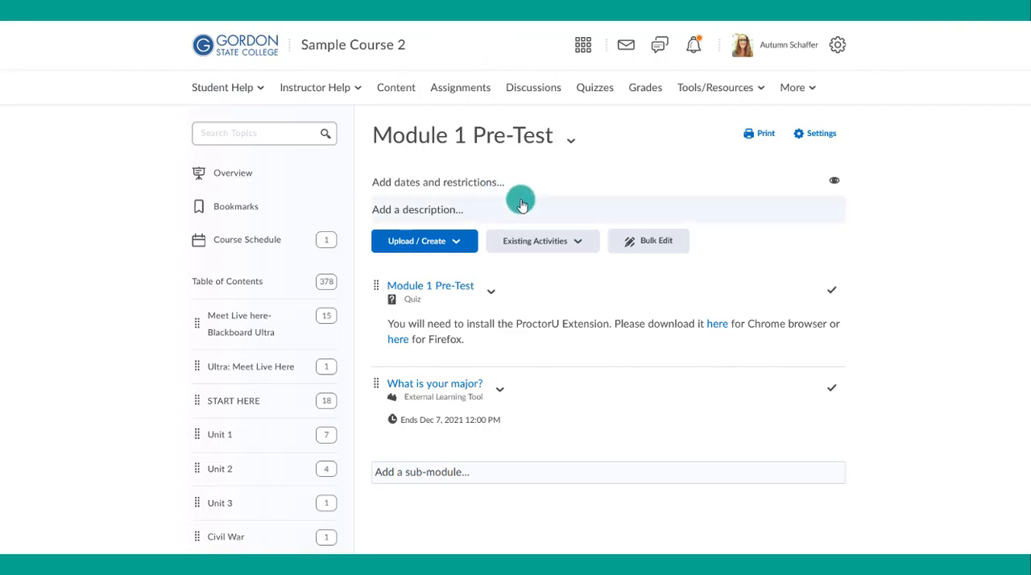
- Add a graded Harmonize discussion titled "Unit 1 Discussion" worth 10 points to the Module 1 Pre-Test module
click(534, 241)
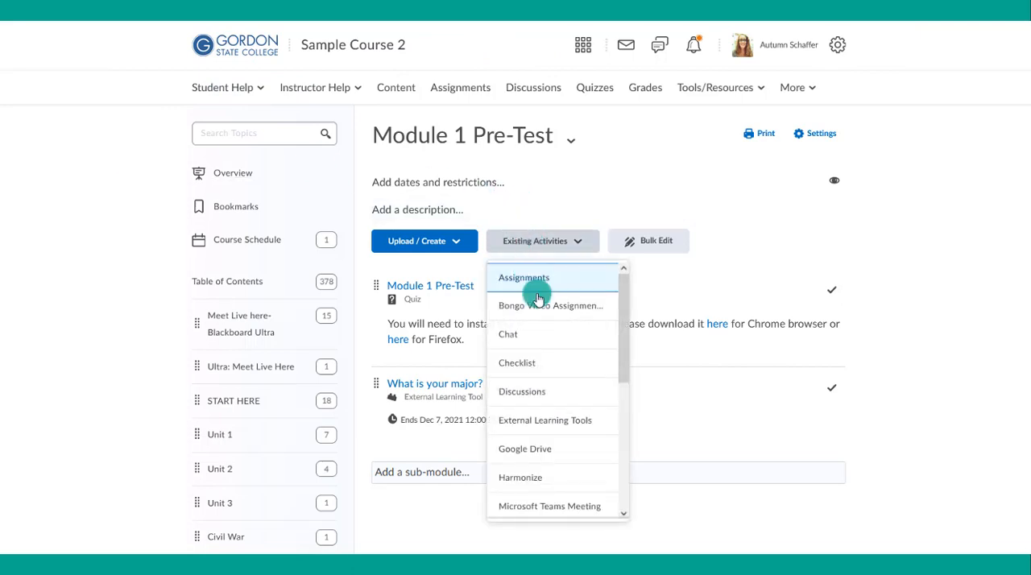
scroll(540, 314, down, 1)
click(521, 410)
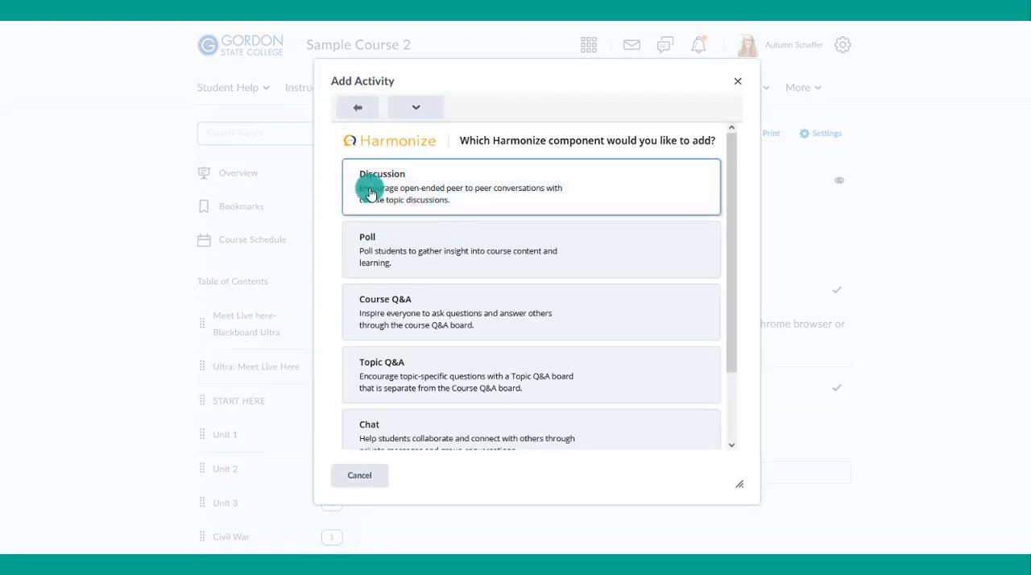
click(371, 194)
click(677, 190)
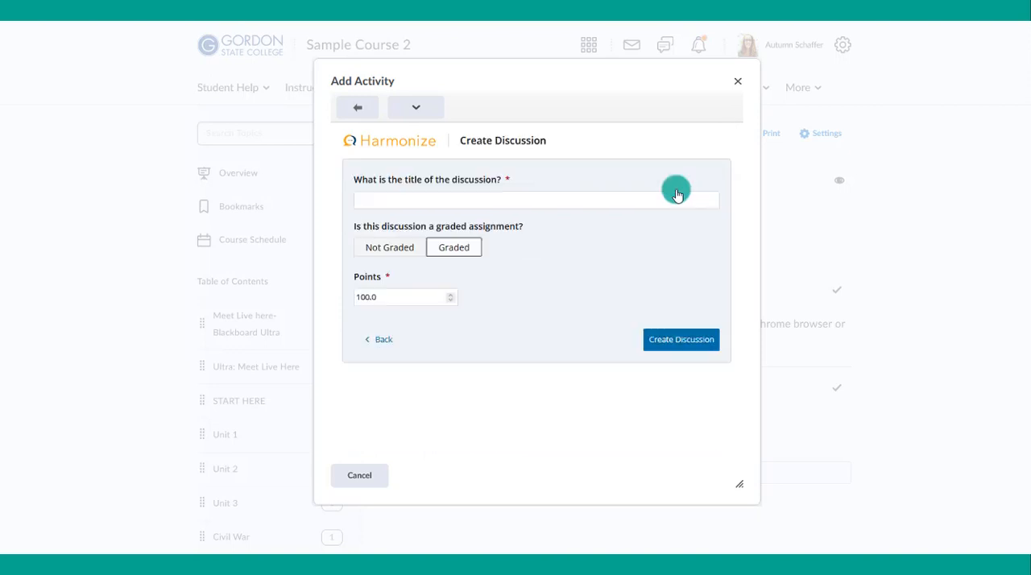
click(454, 200)
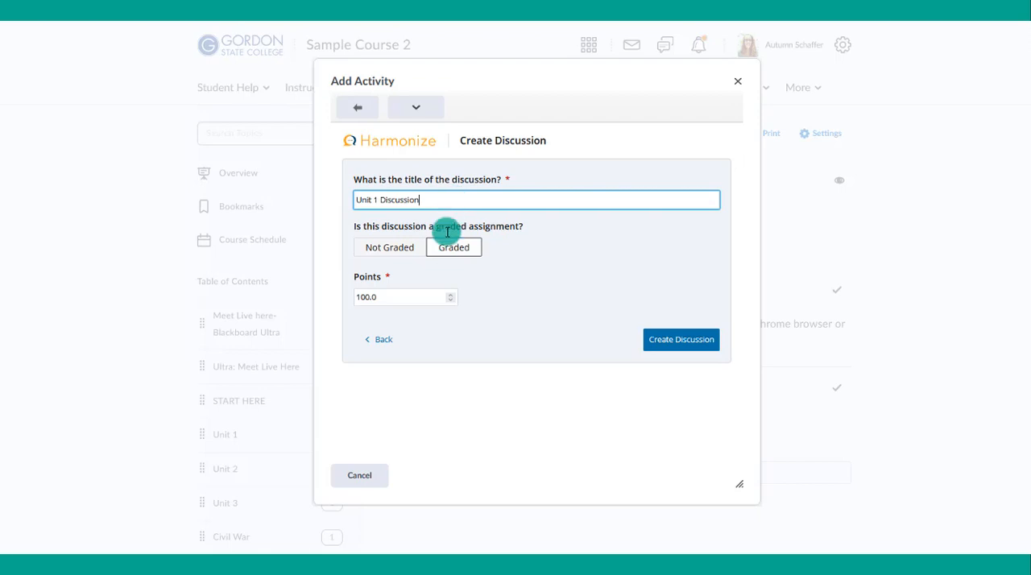
drag(385, 297, 345, 299)
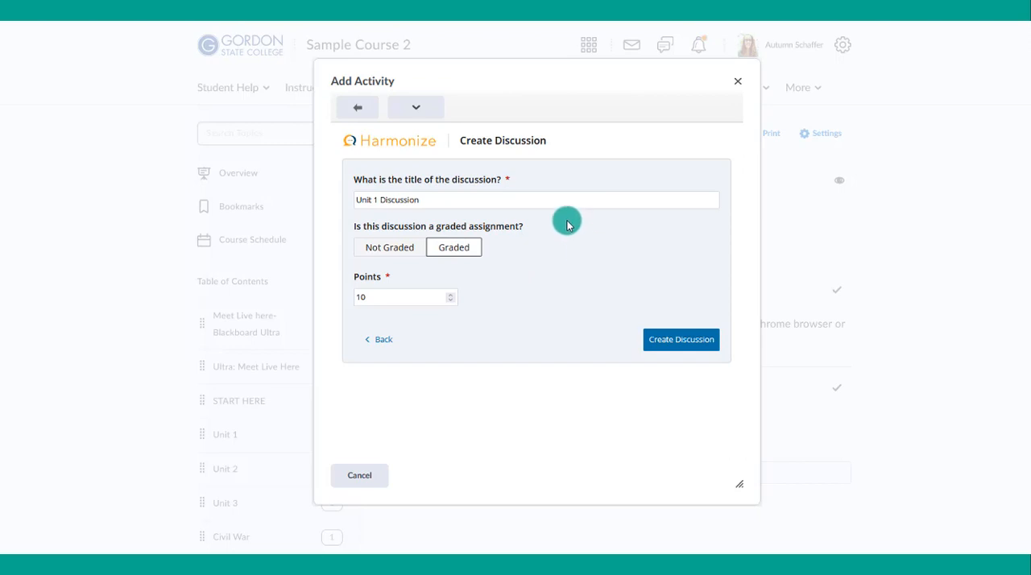
click(680, 345)
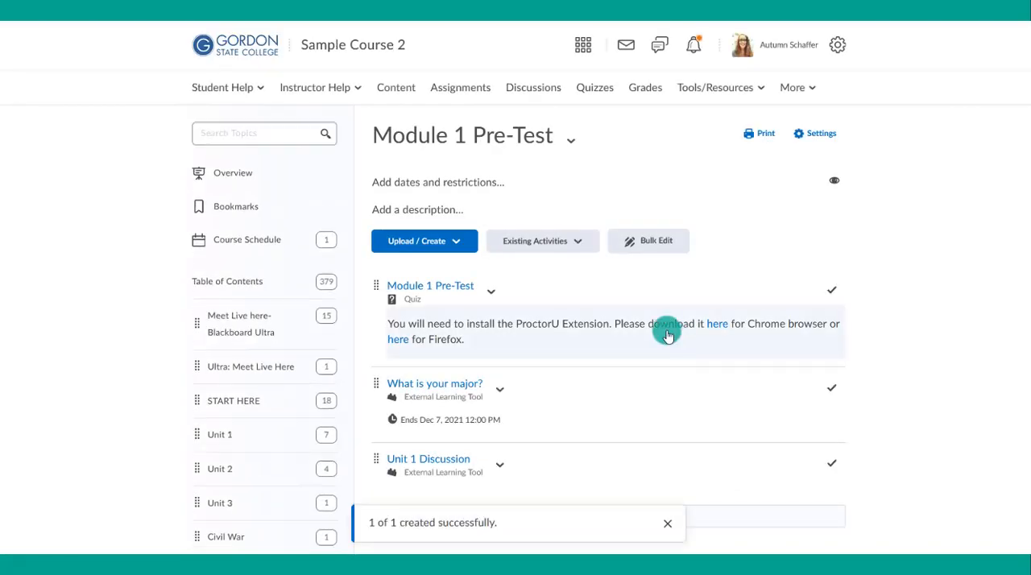
- Open the Unit 1 Discussion topic and paste the prompt about what makes a "good" teacher into its instructions
scroll(629, 317, down, 2)
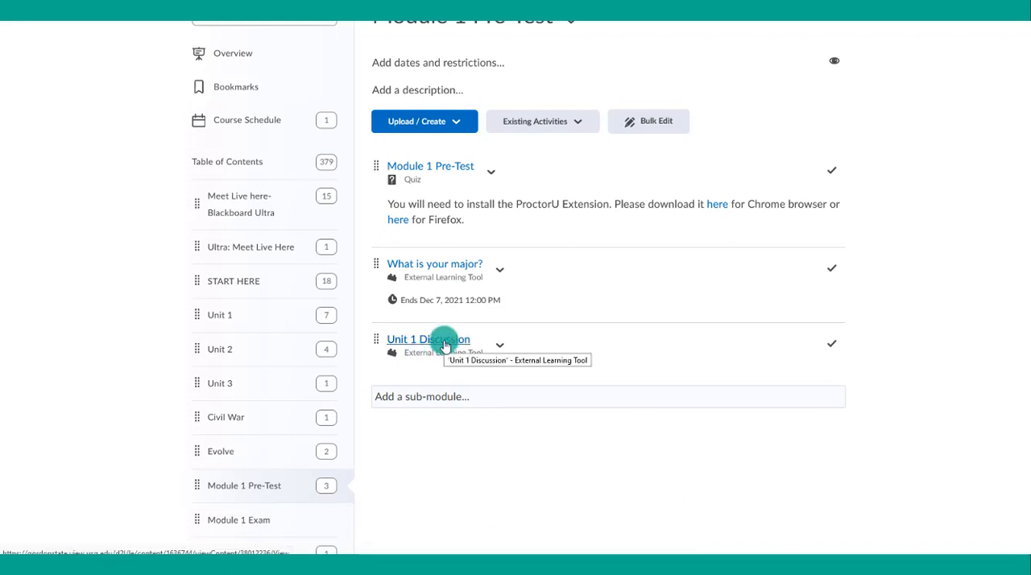
click(444, 341)
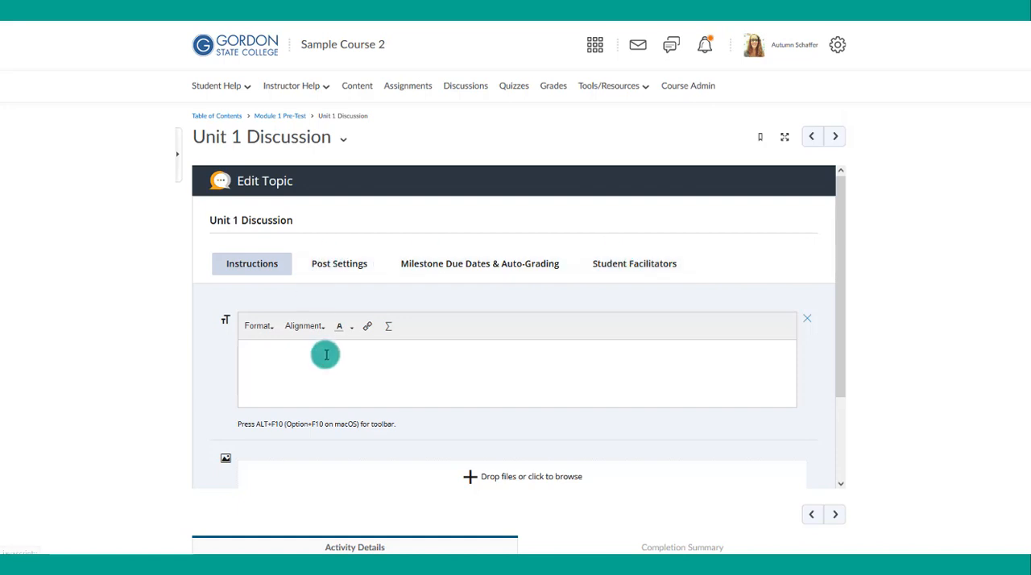
scroll(326, 352, down, 1)
scroll(331, 343, up, 1)
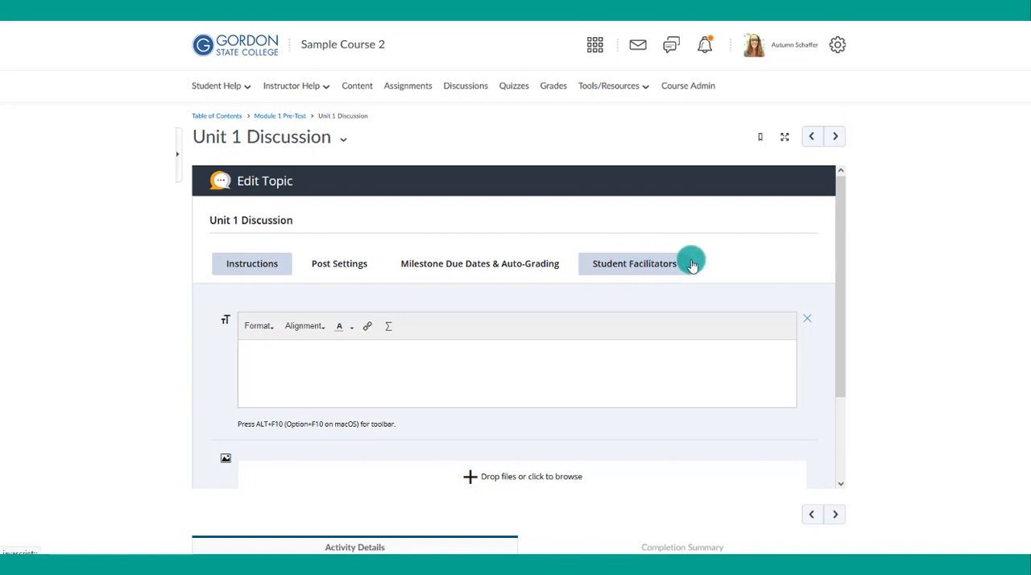
click(367, 362)
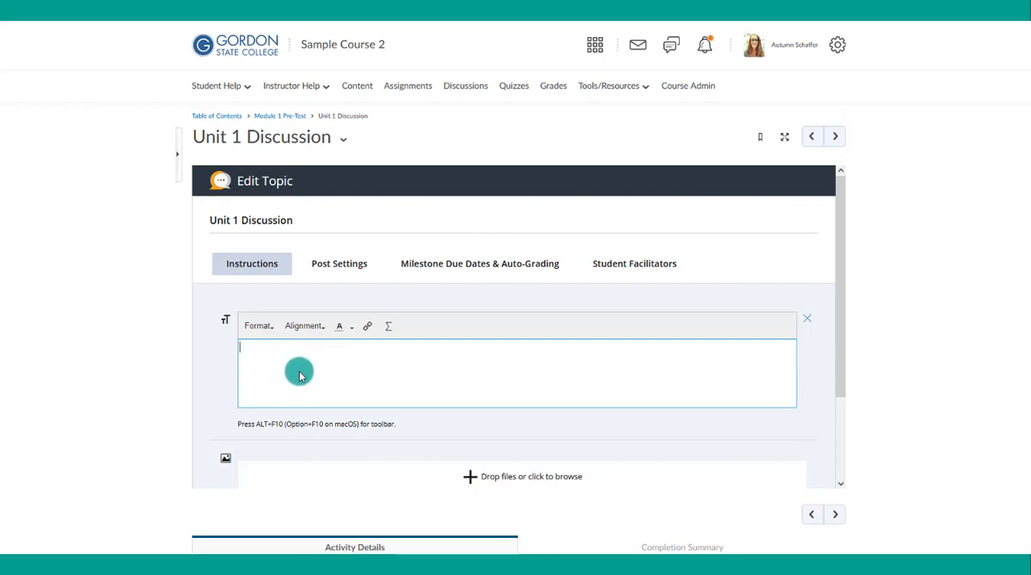
key(ctrl+v)
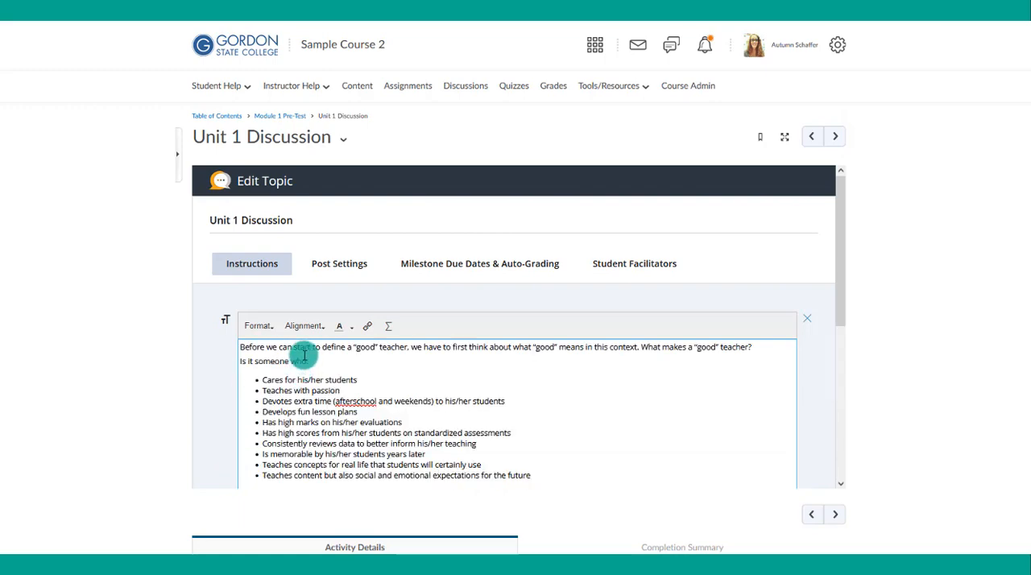
- Add a link element below the instructions text and paste the URL of the "what makes a great teacher" article
scroll(304, 355, down, 1)
scroll(305, 355, down, 5)
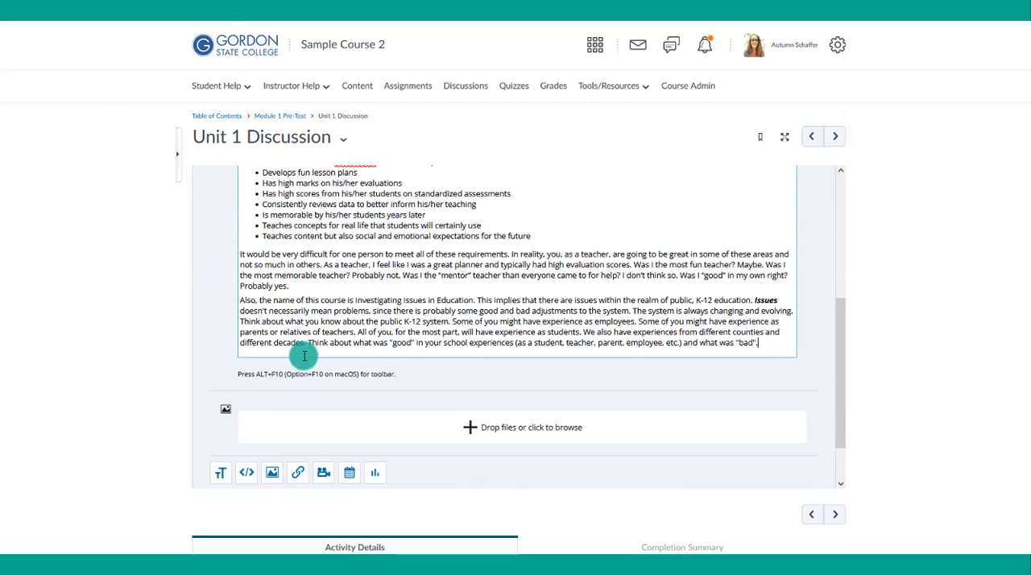
scroll(305, 356, down, 2)
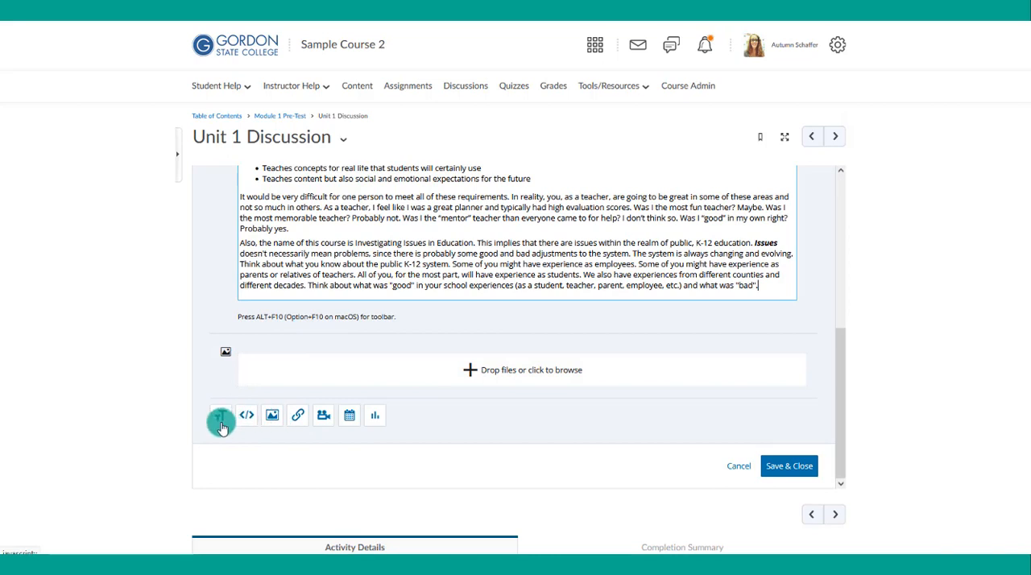
click(296, 420)
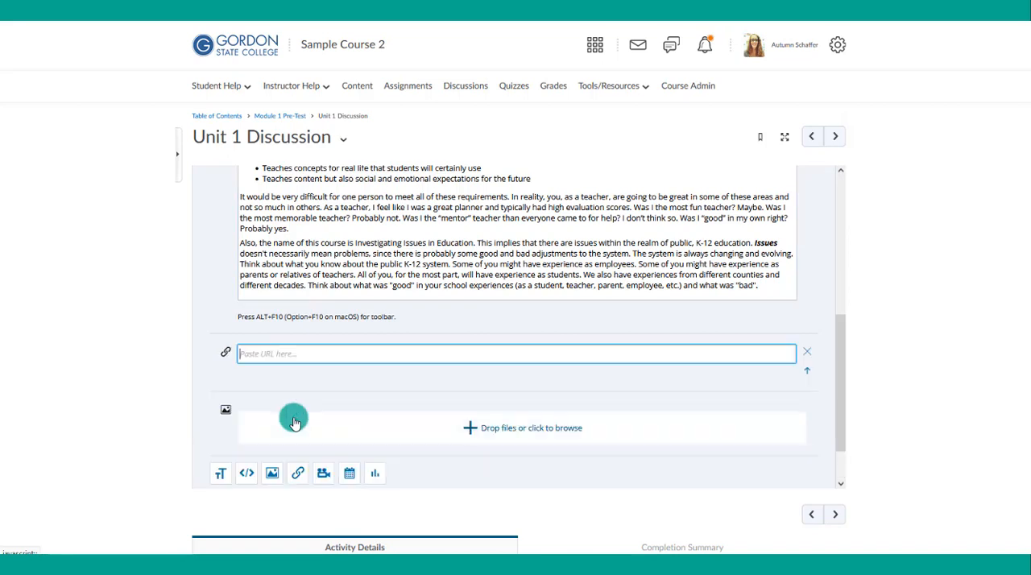
right_click(258, 352)
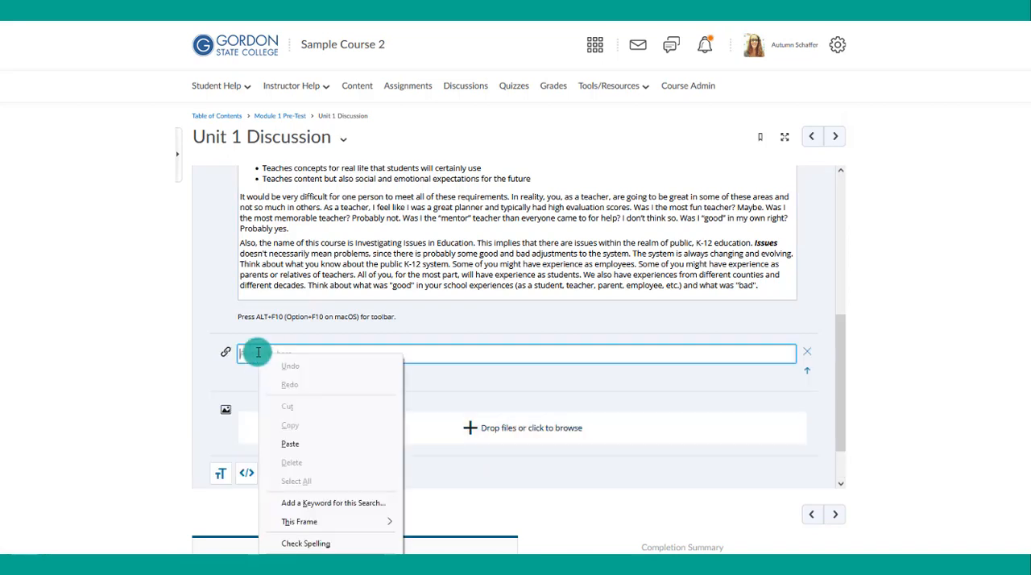
click(298, 443)
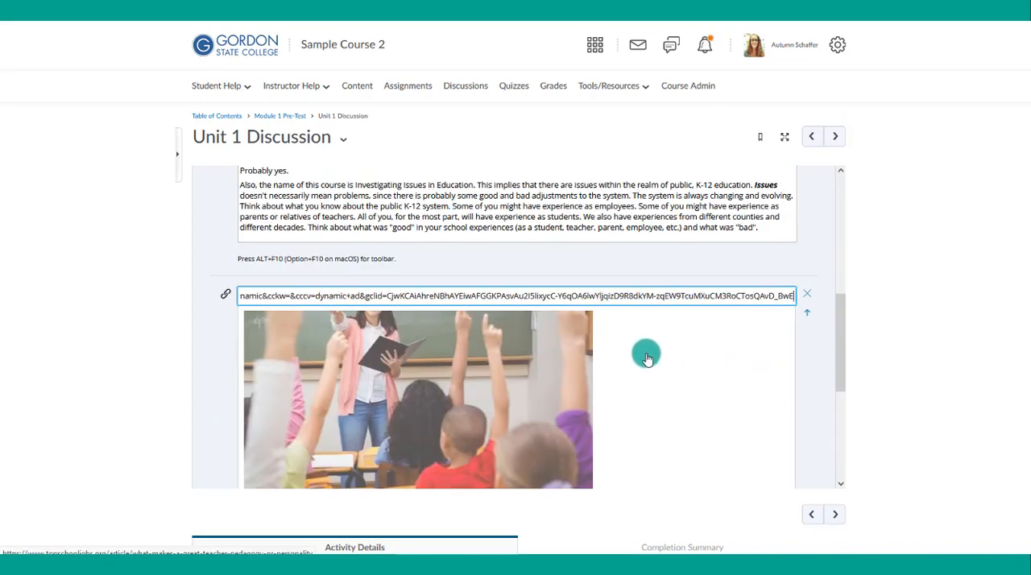
- Add an audio/video recording element below the article link, choose the video recorder, and allow access to the camera and microphone
scroll(648, 359, down, 2)
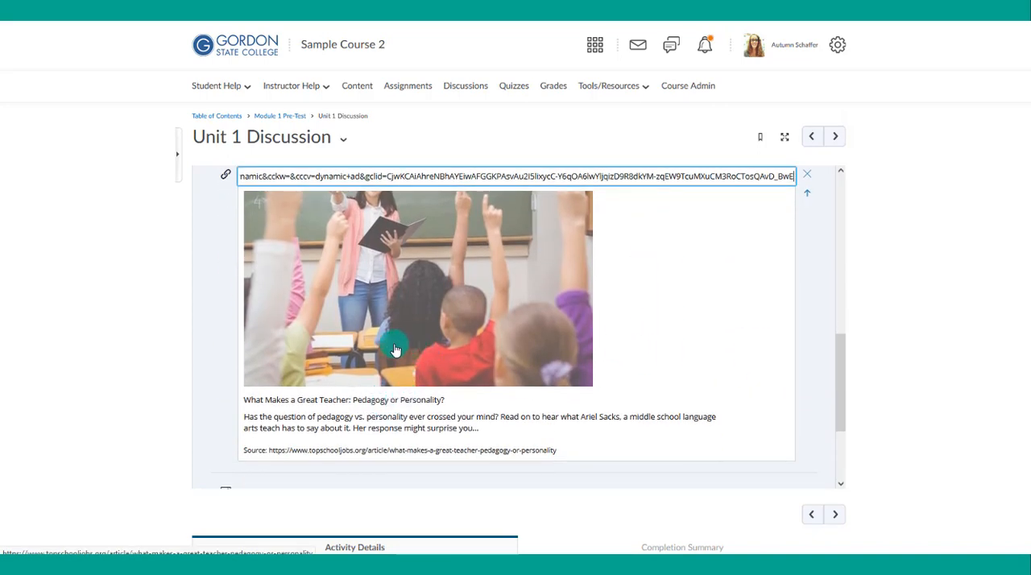
scroll(387, 353, down, 2)
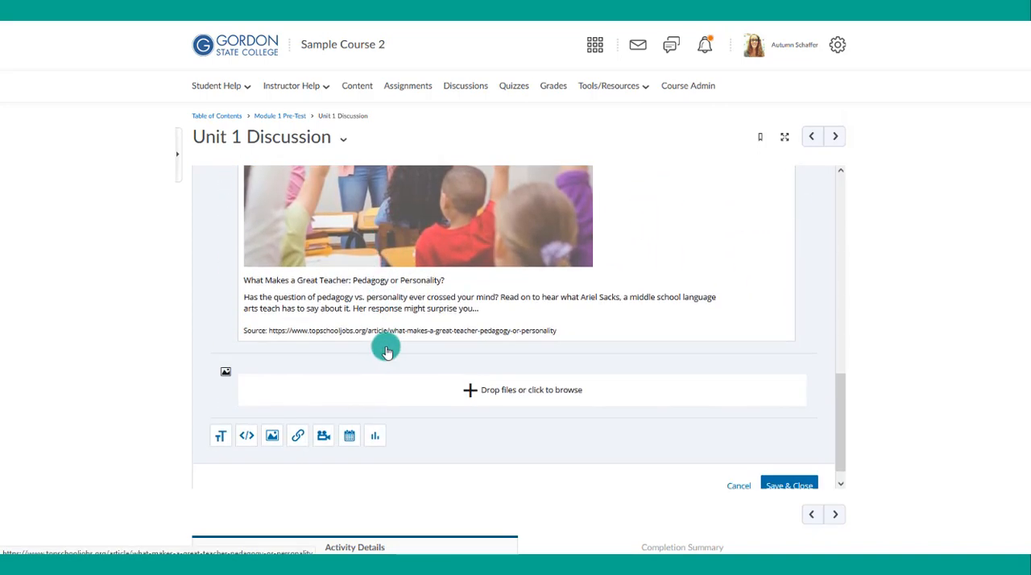
click(323, 439)
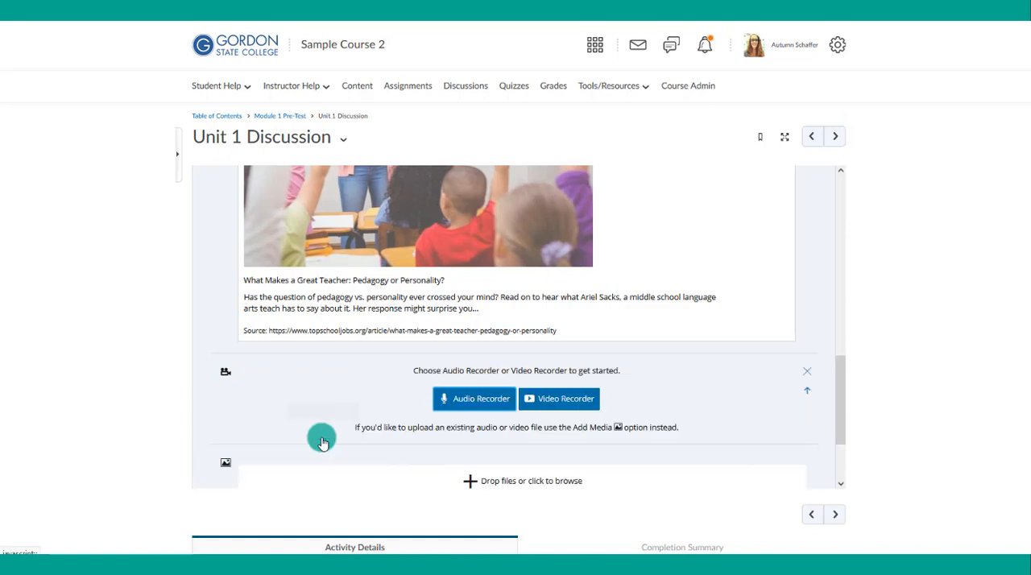
click(469, 407)
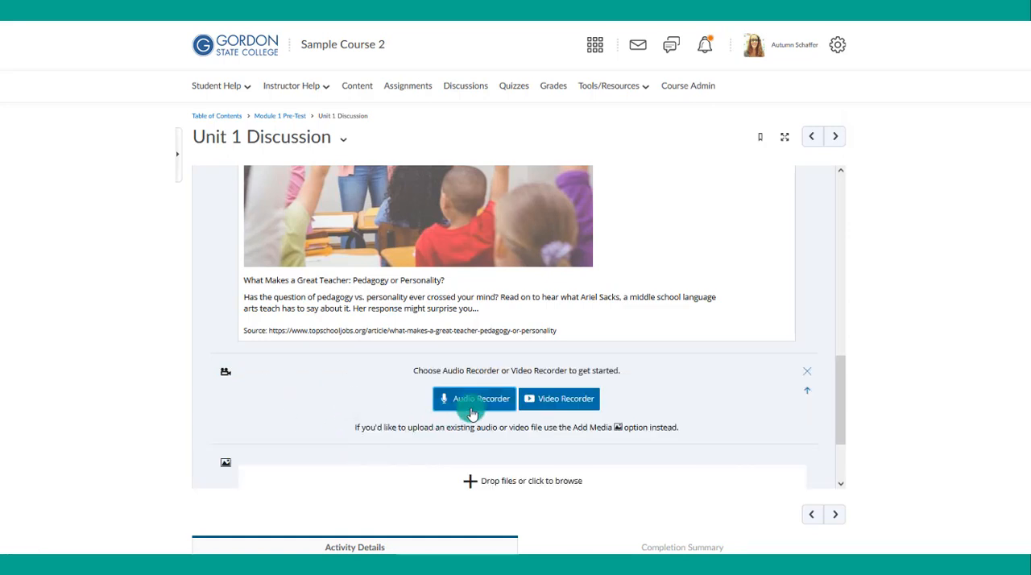
click(536, 406)
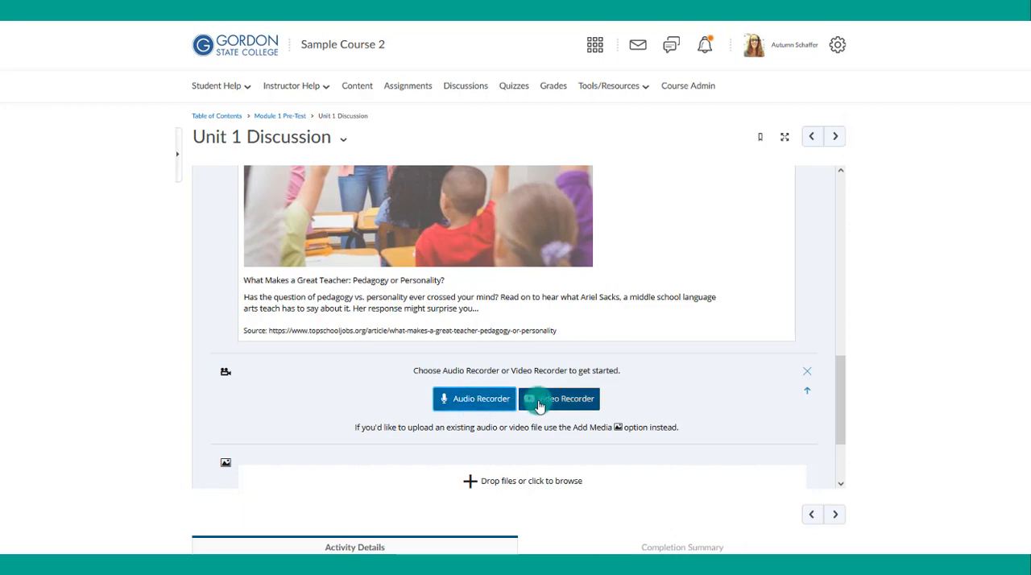
click(538, 406)
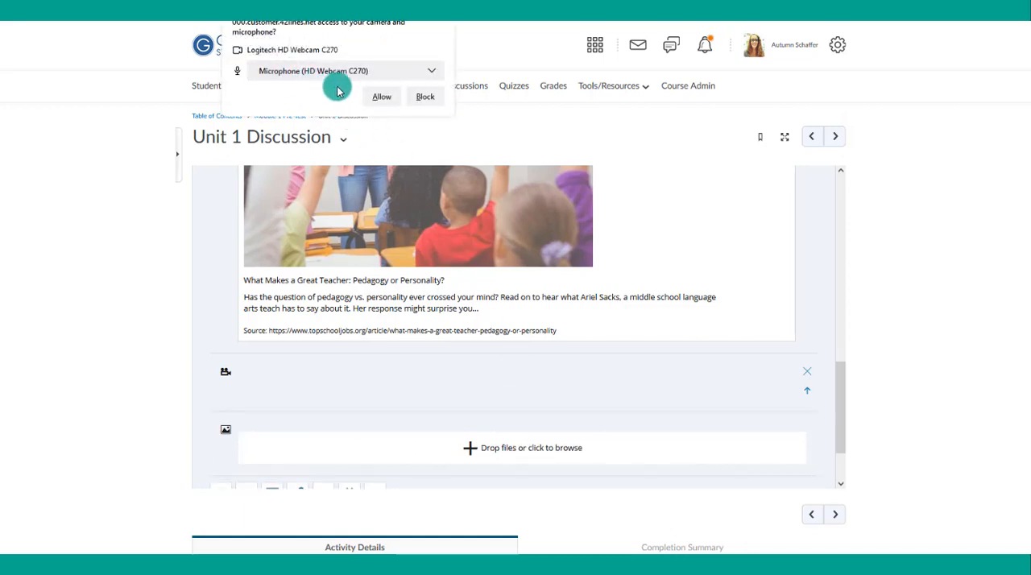
click(384, 102)
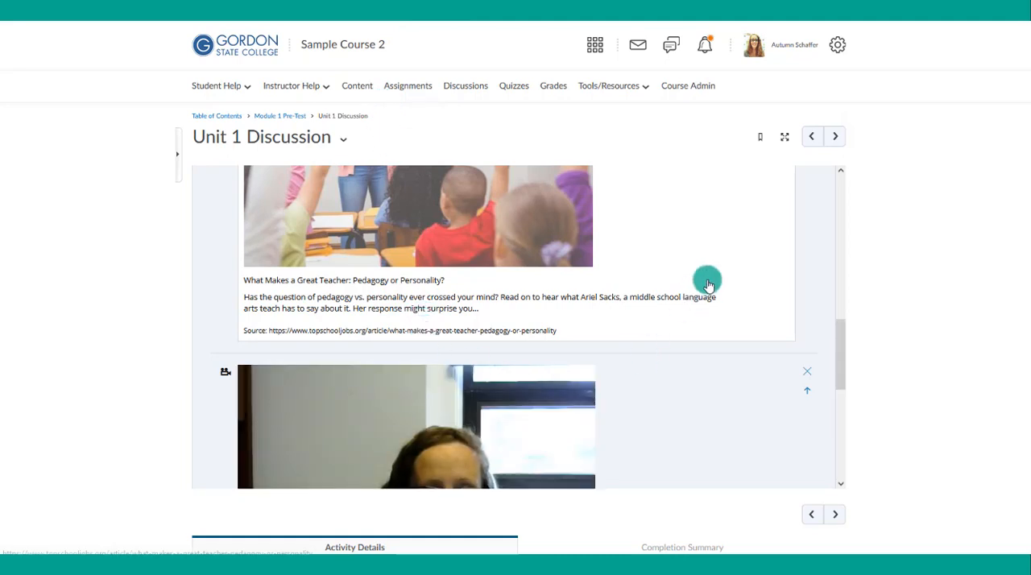
- Record a short webcam video for the discussion instructions and stop the recording
scroll(708, 284, down, 3)
scroll(706, 284, down, 1)
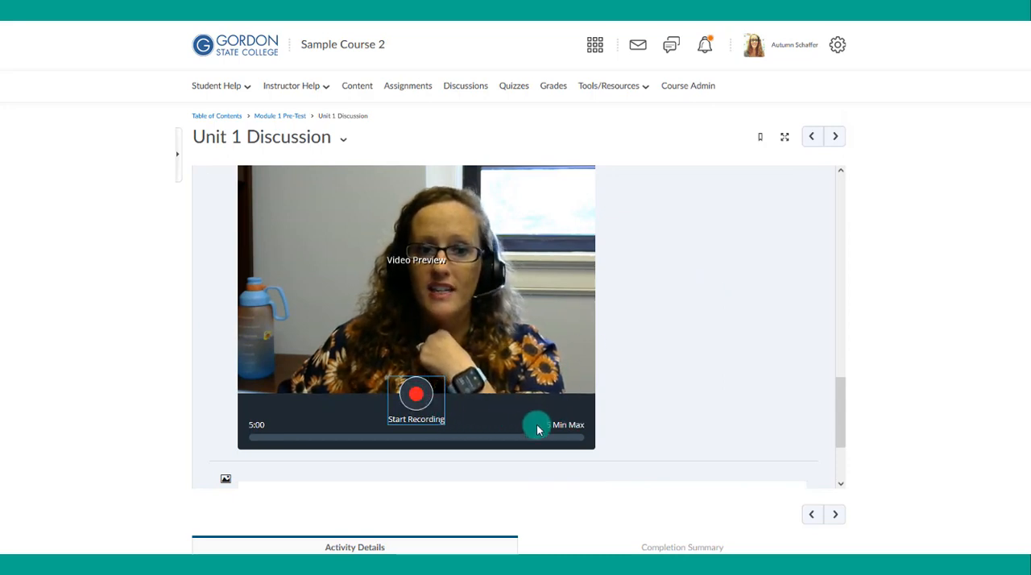
click(424, 403)
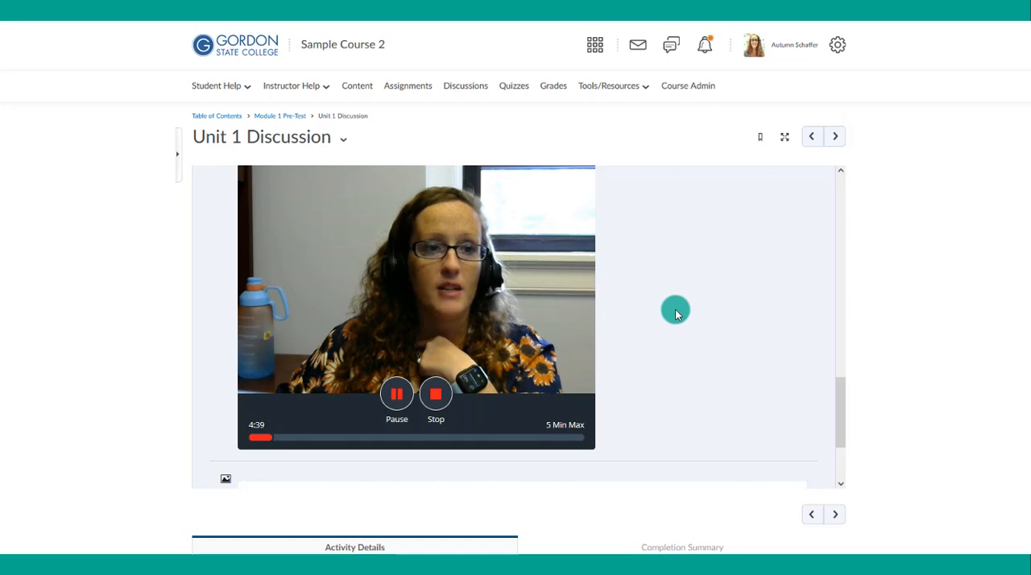
click(436, 393)
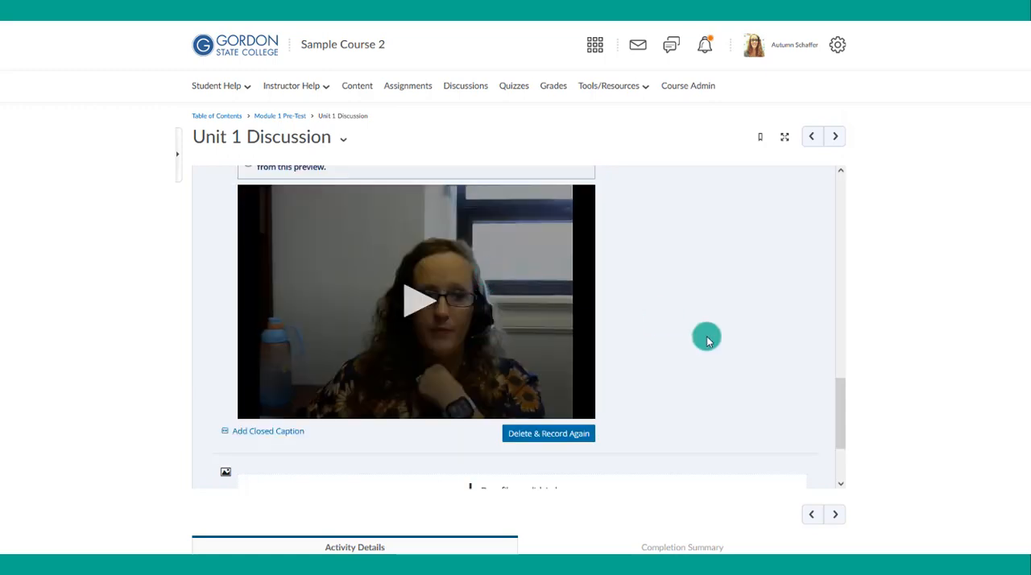
- In the topic's post settings, hide posts and comments from students who have not posted and send submissions of at least 30 words to Turnitin
scroll(708, 339, up, 10)
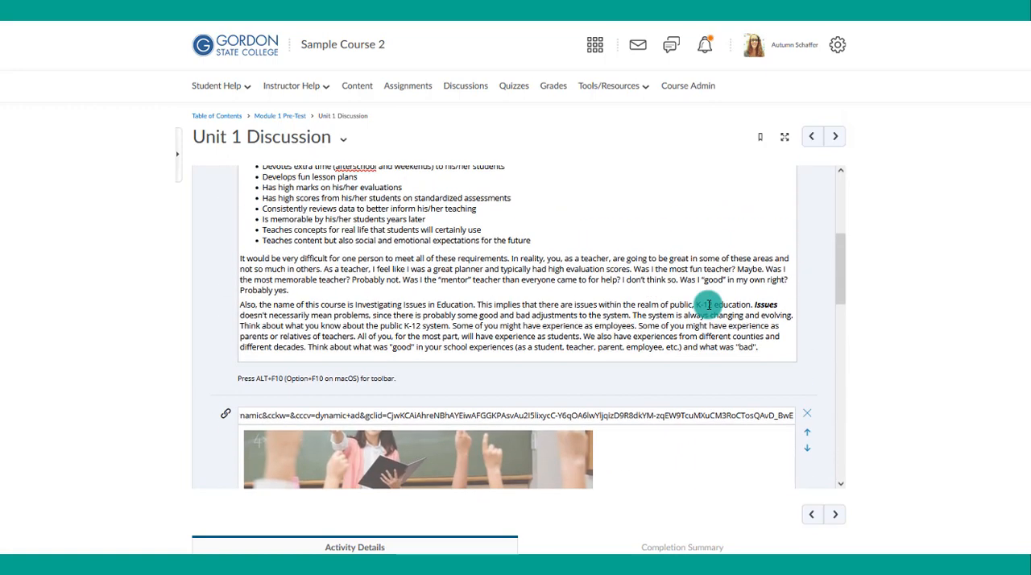
scroll(708, 304, down, 10)
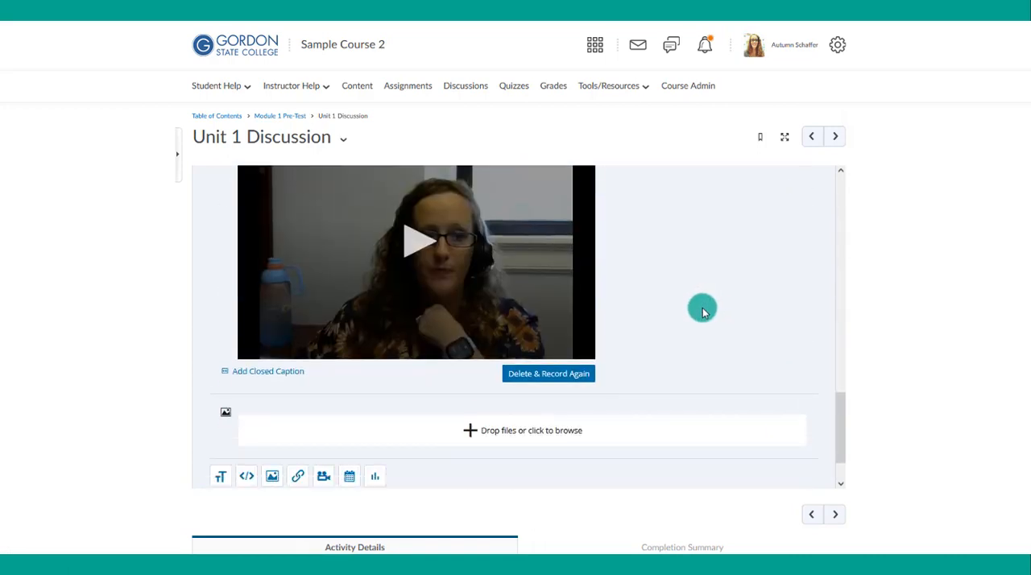
scroll(703, 311, down, 1)
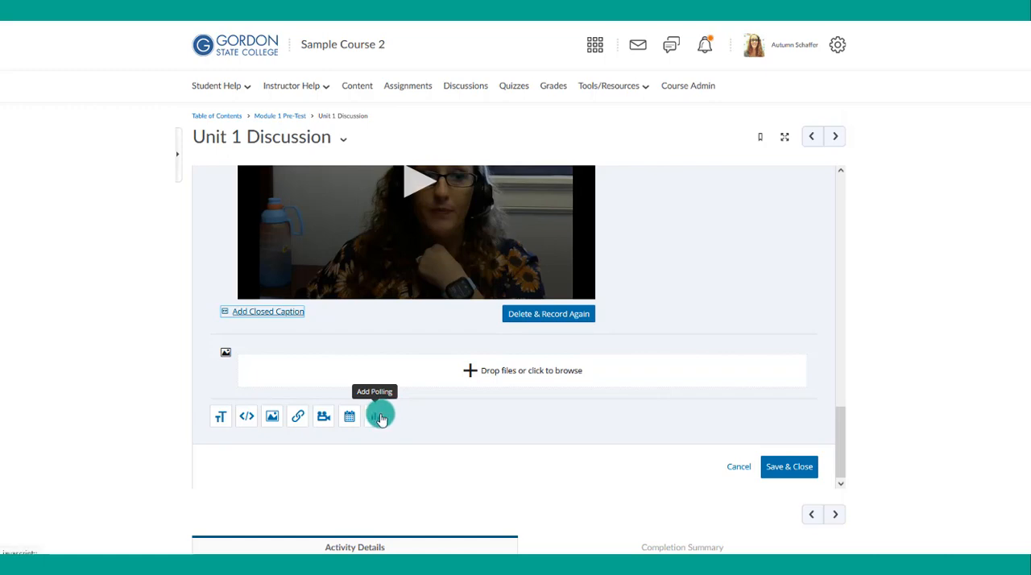
scroll(470, 415, up, 5)
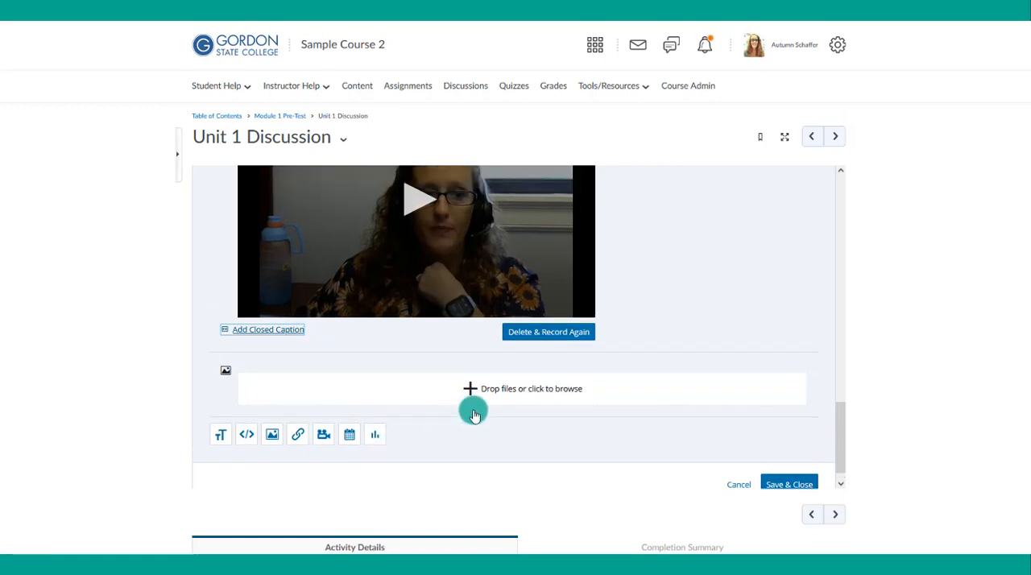
scroll(473, 414, up, 10)
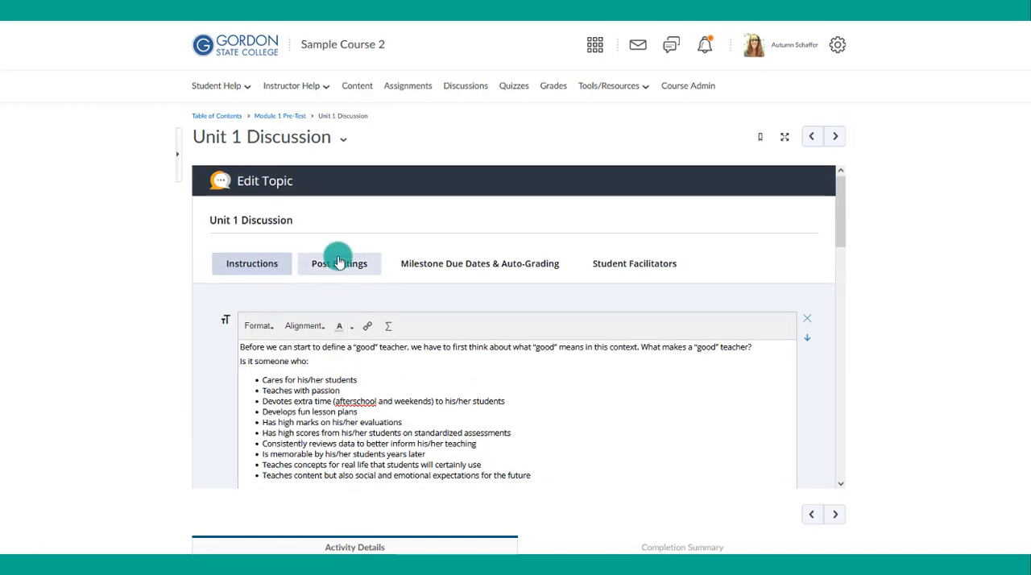
click(338, 265)
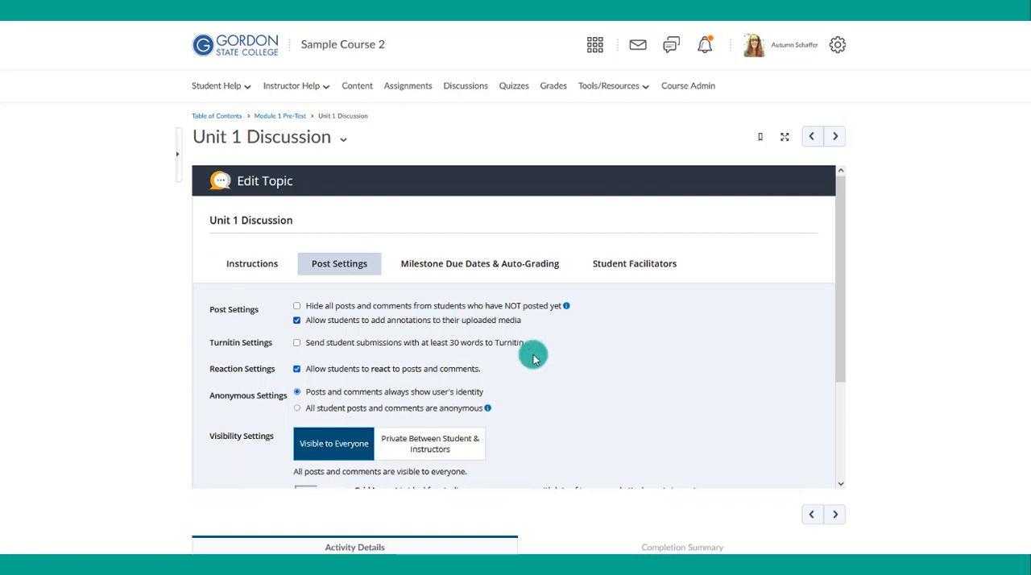
click(311, 310)
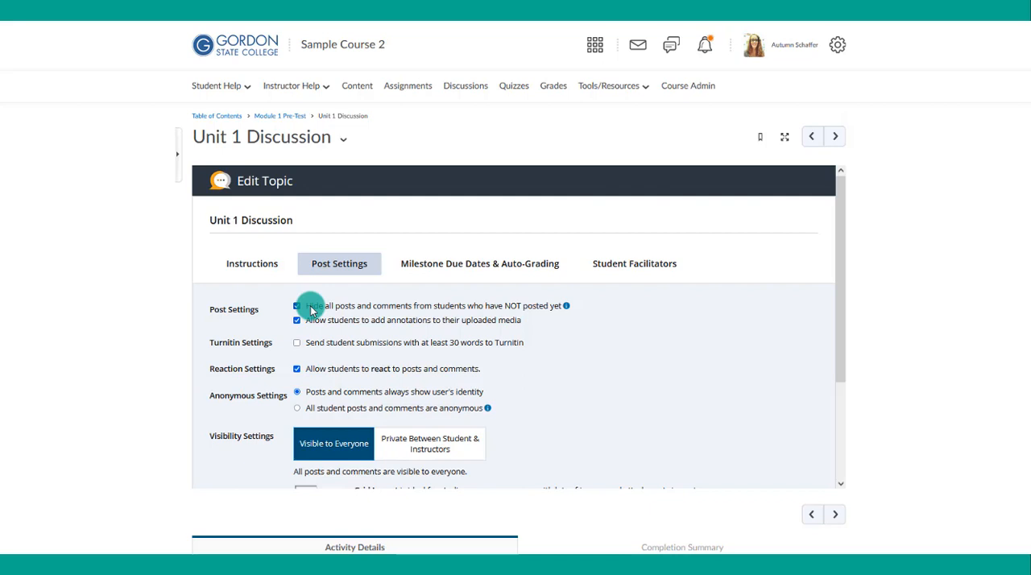
scroll(312, 310, down, 1)
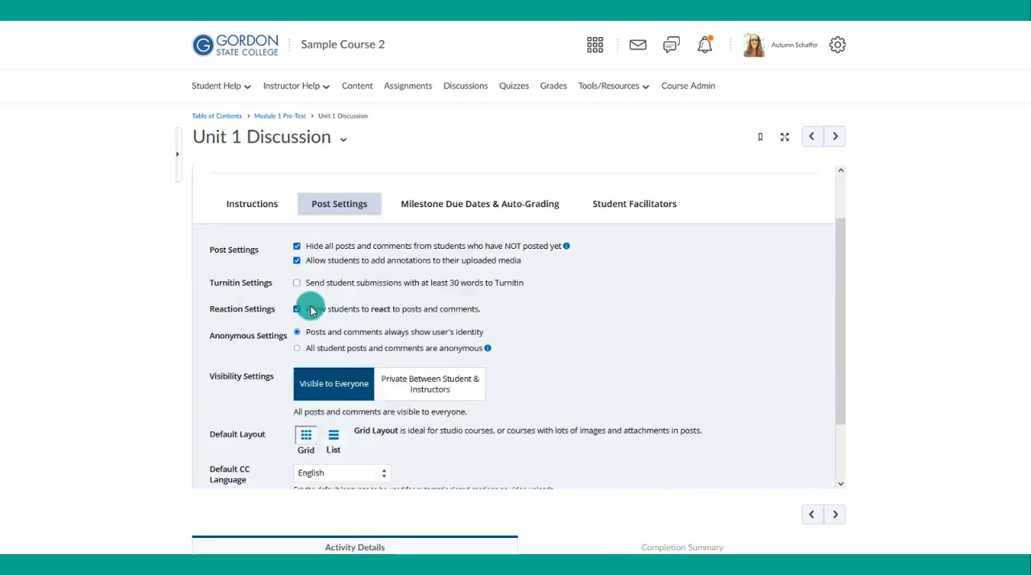
mouse_move(566, 251)
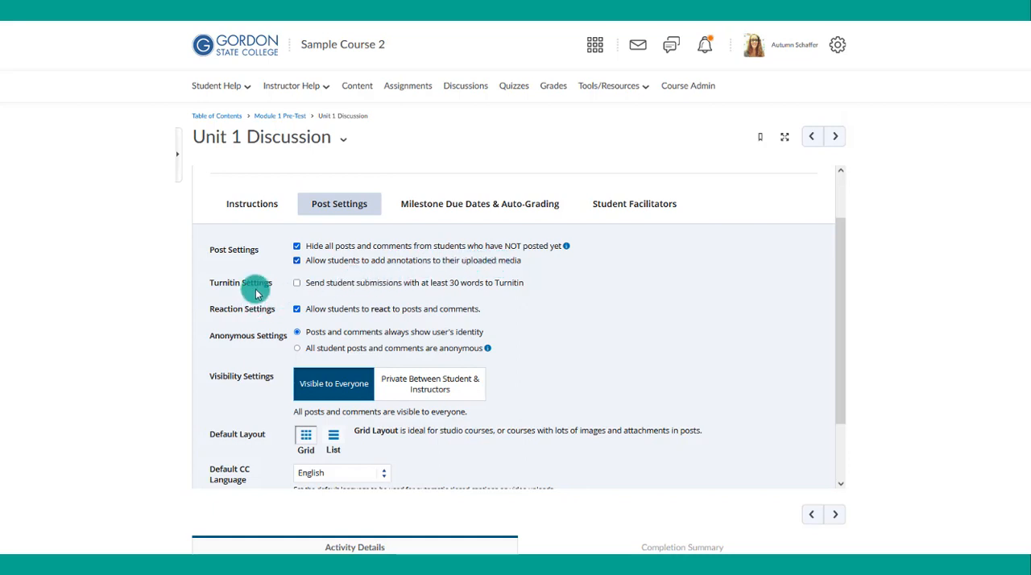
click(305, 290)
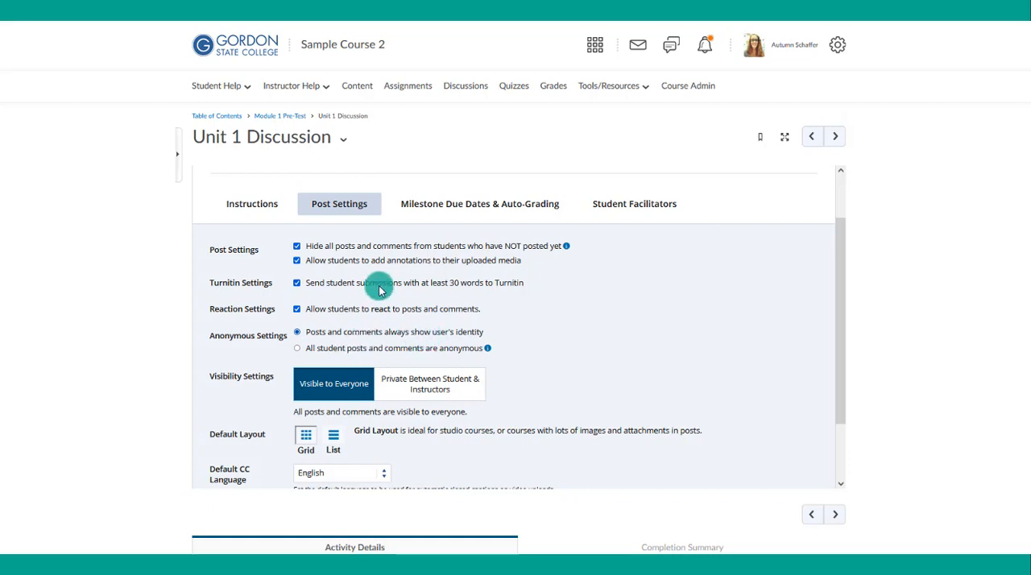
- Add a milestone to the discussion and set its complete-by dates relative to the Available Until date
scroll(380, 290, down, 2)
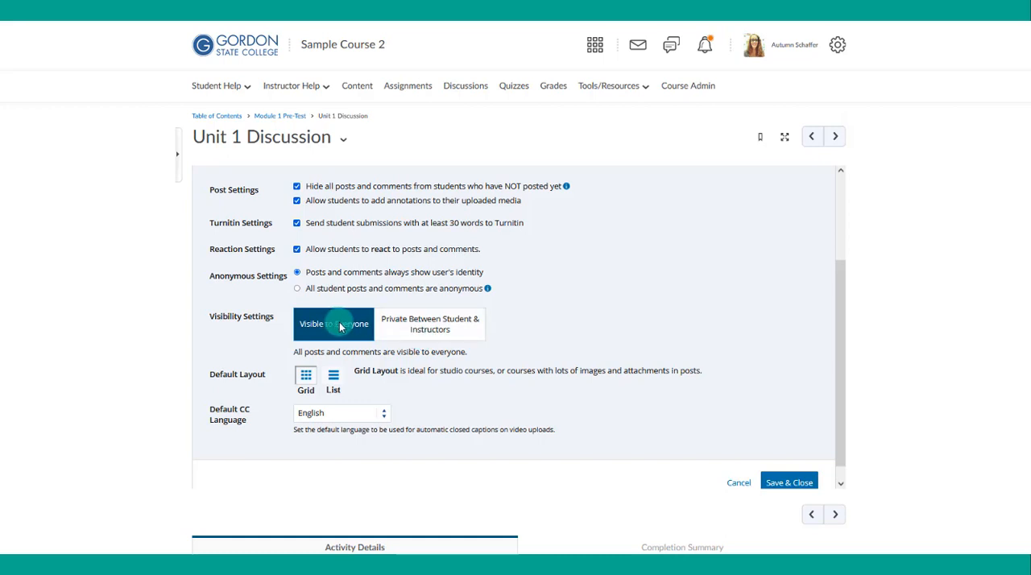
scroll(340, 327, down, 1)
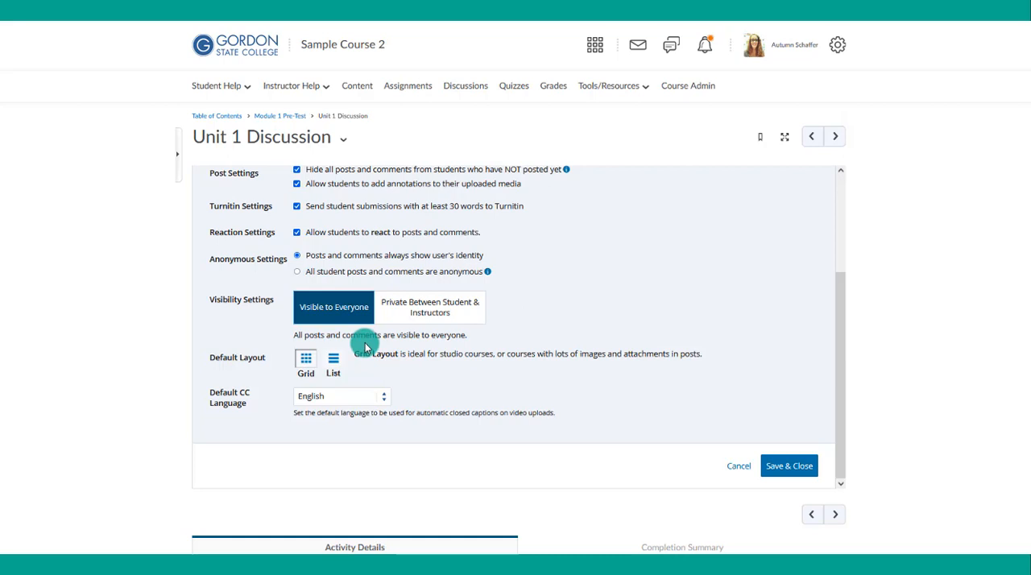
scroll(364, 346, up, 5)
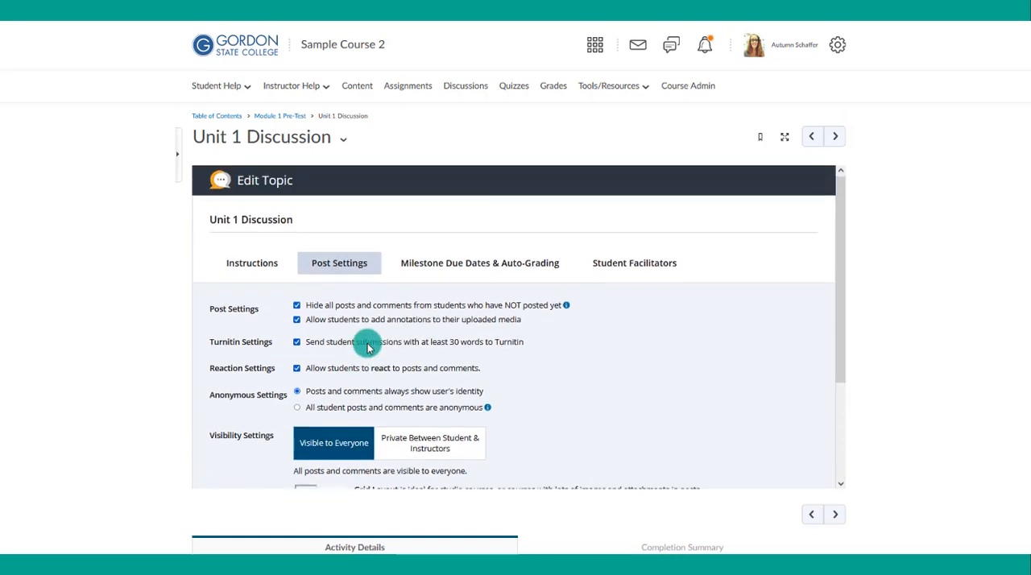
click(446, 270)
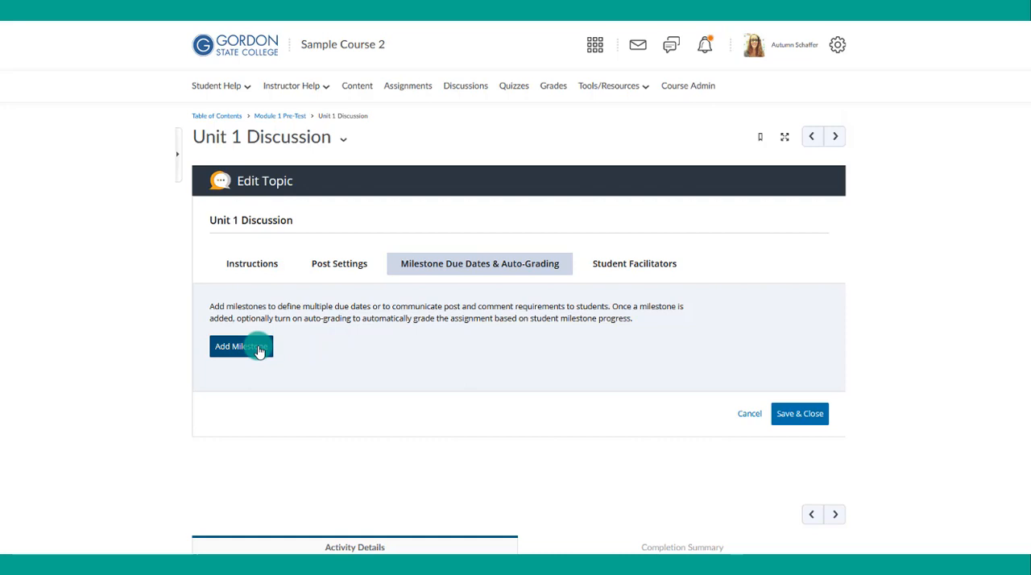
click(259, 352)
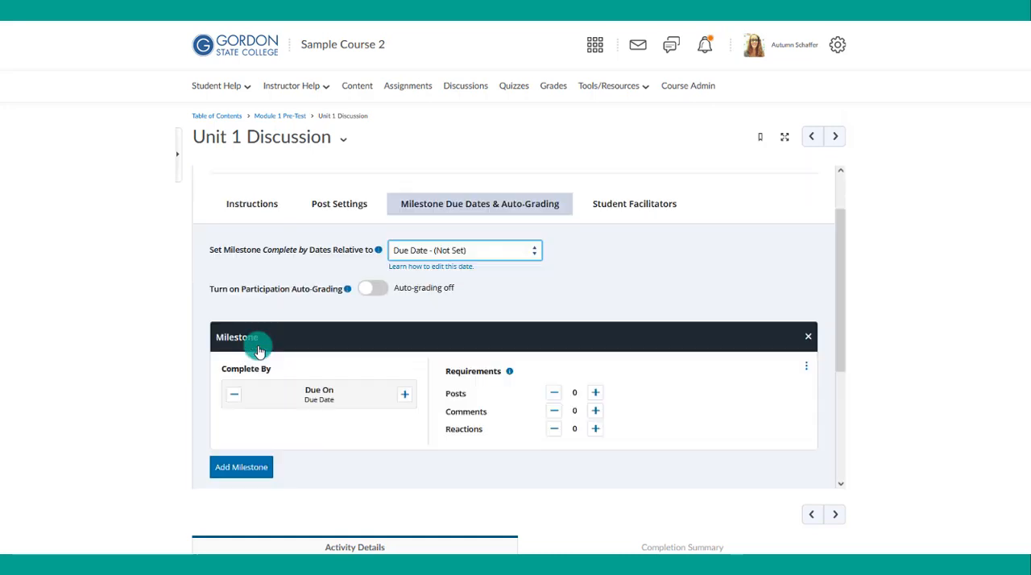
click(442, 251)
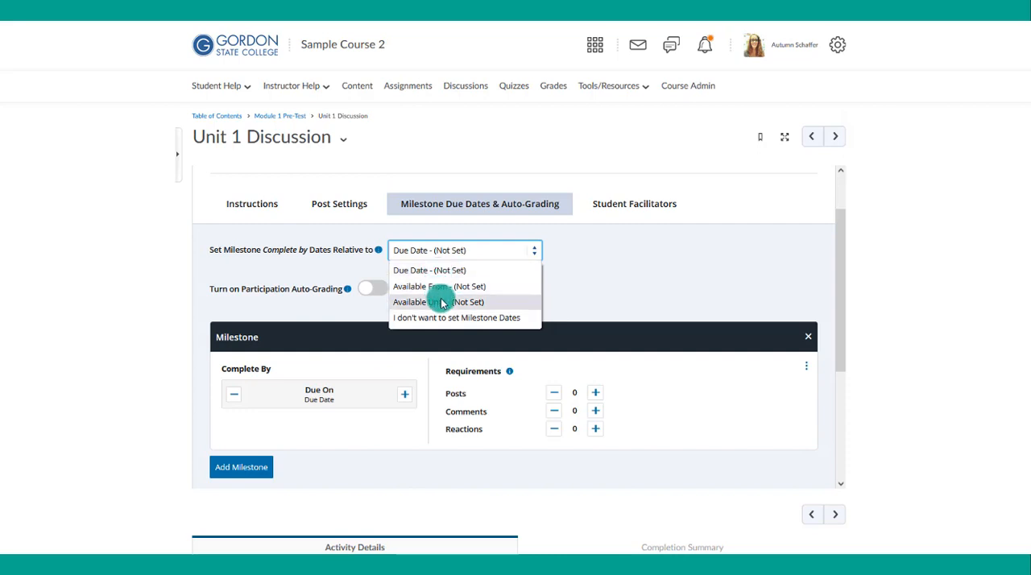
click(439, 301)
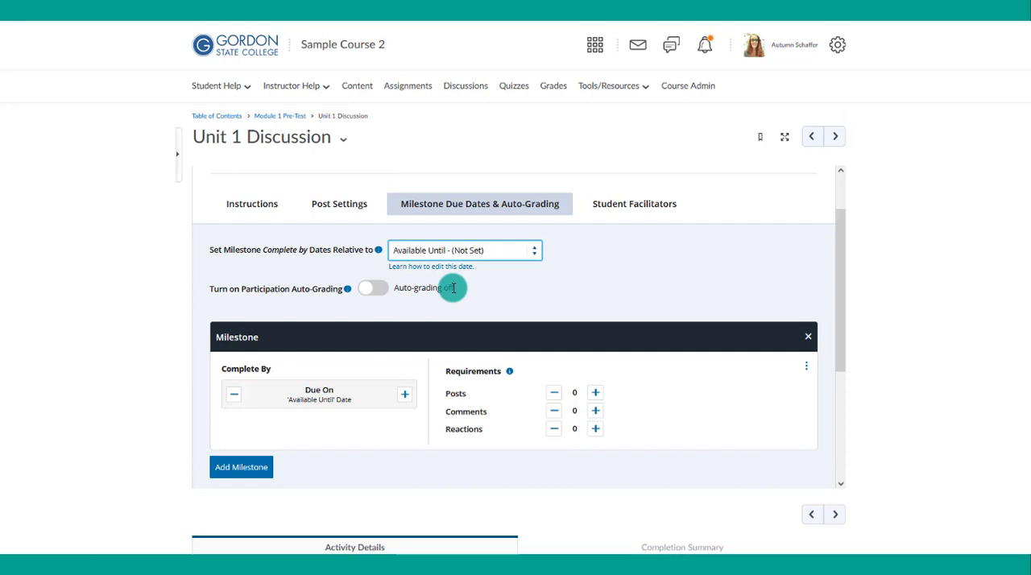
- Turn on participation auto-grading and make the milestone worth 5 points with a requirement of 1 post
click(376, 290)
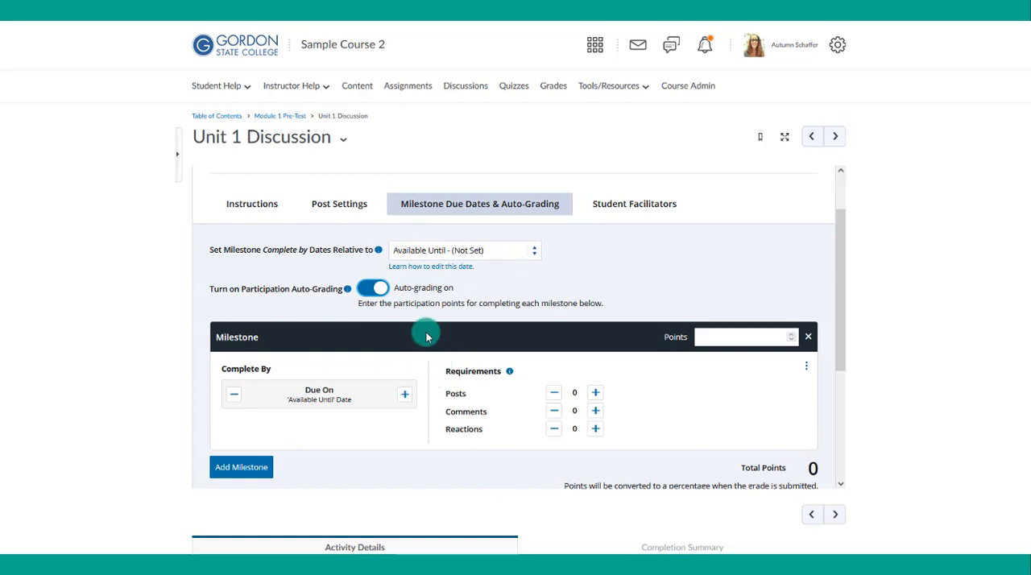
scroll(427, 334, down, 1)
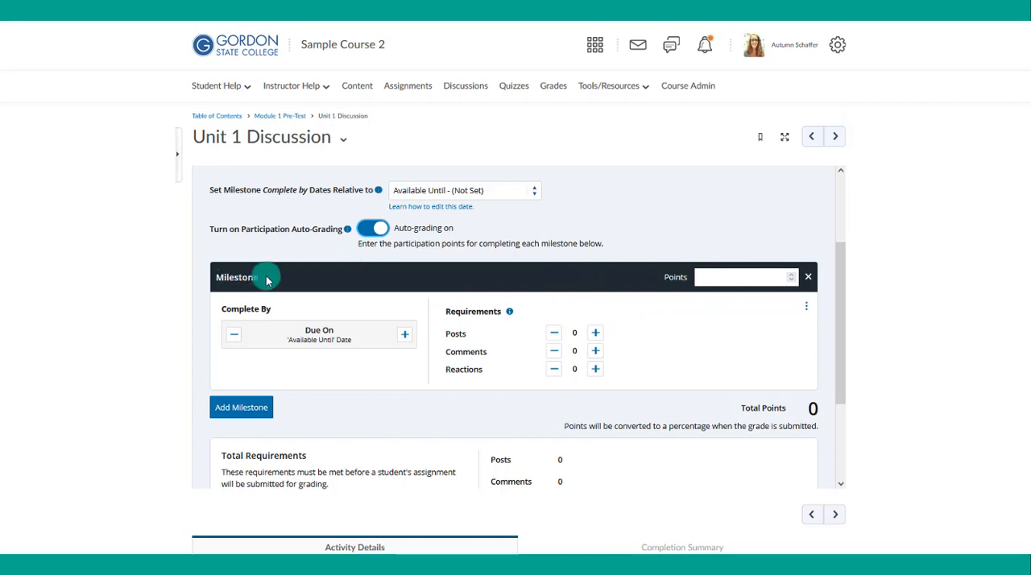
click(724, 276)
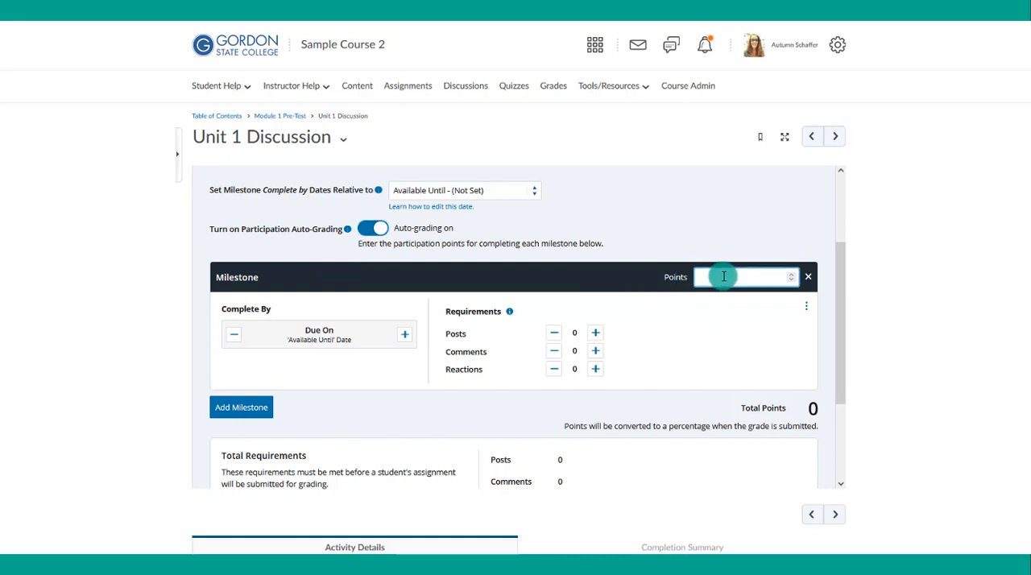
text(5)
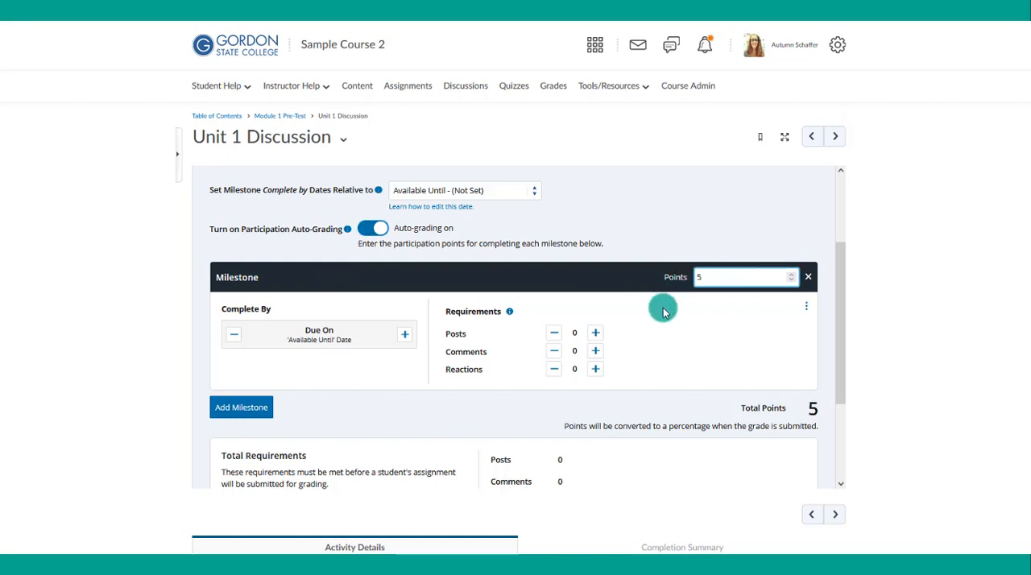
click(663, 306)
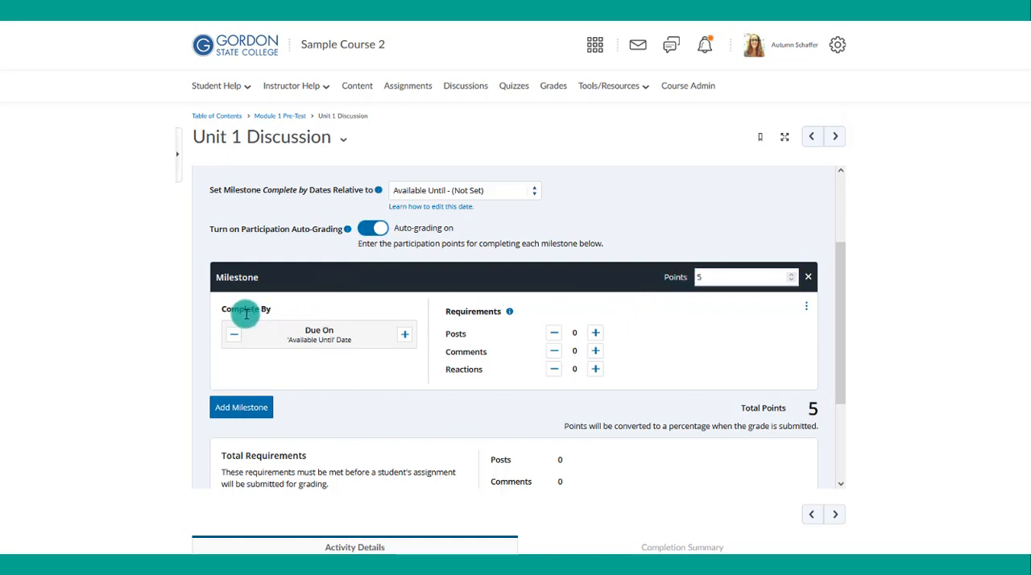
click(596, 334)
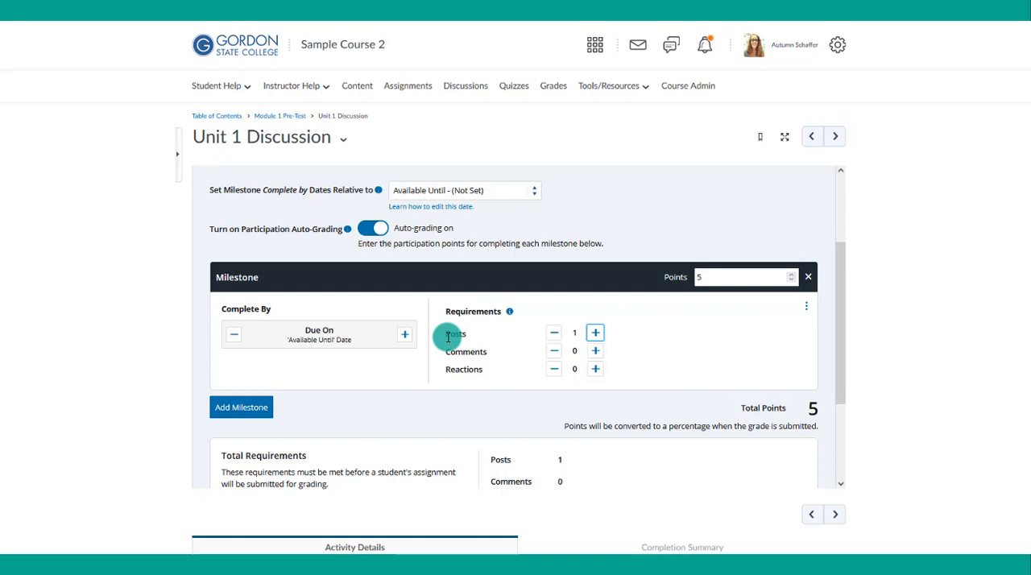
- Try moving the milestone's Complete By date to 1 day after the Available Until date, and return it to due on that date
drag(448, 337, 487, 353)
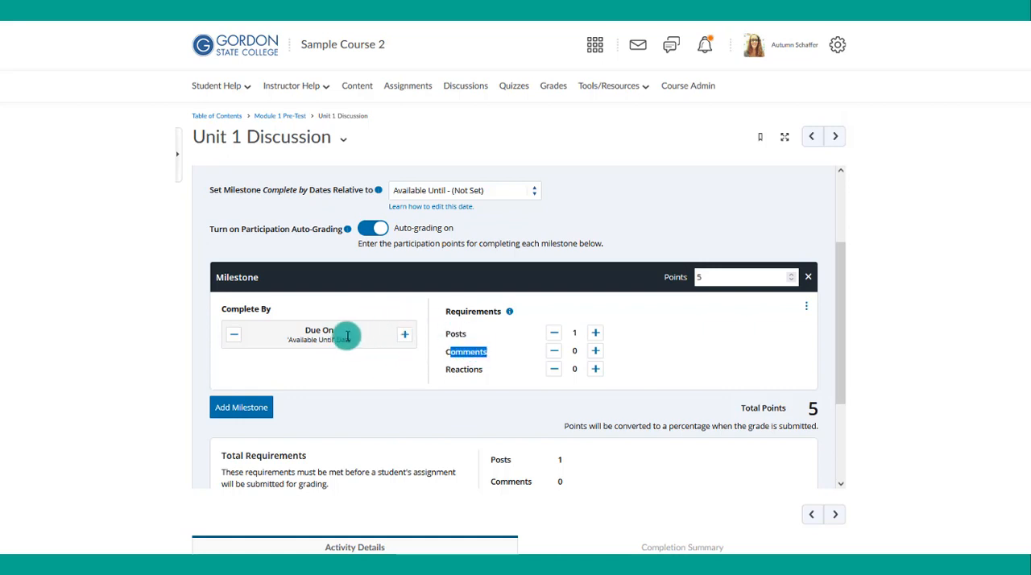
click(406, 336)
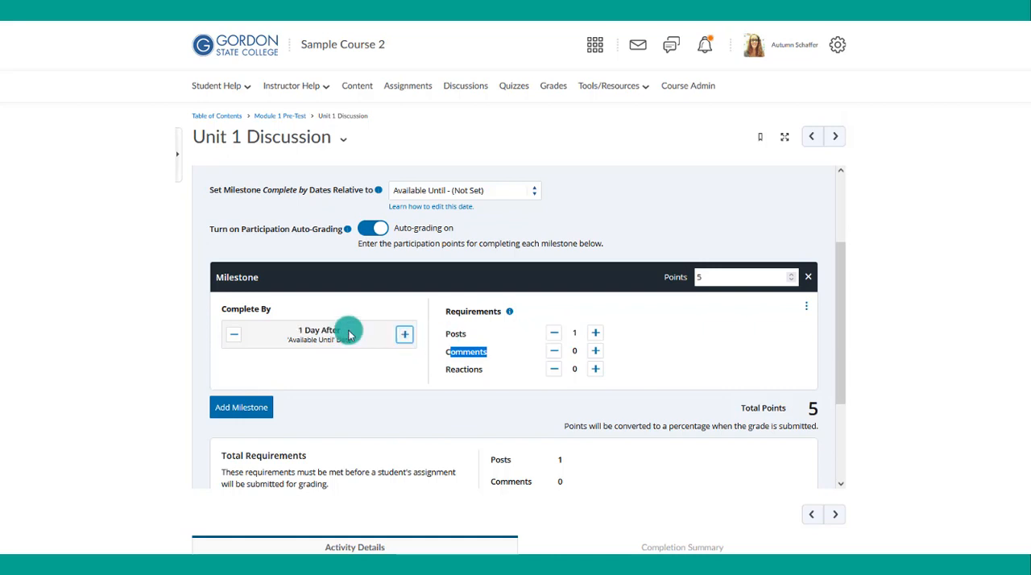
click(236, 337)
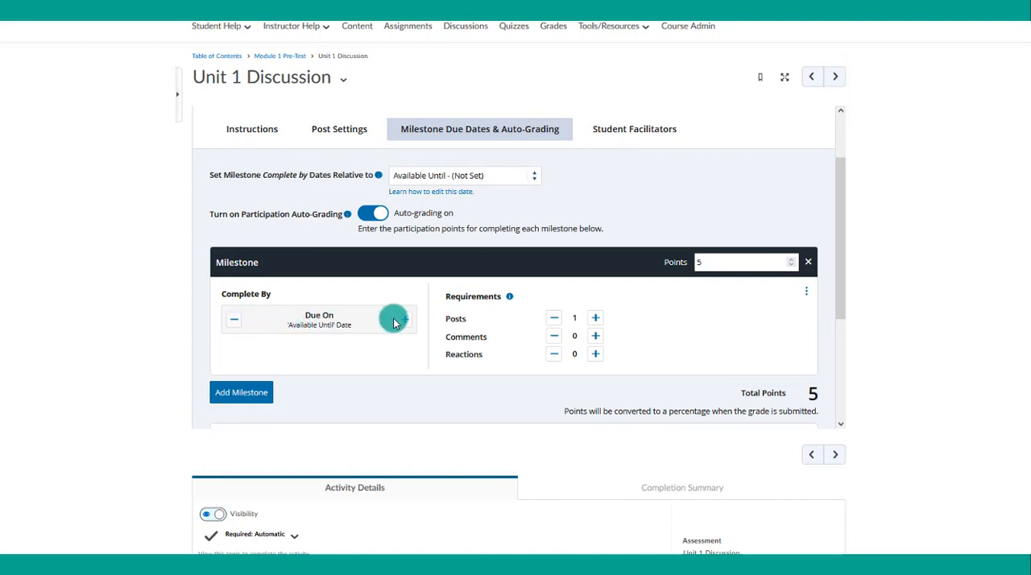
- Set the first milestone's Complete By to 1 day before the Available Until date and add a second milestone worth 5 points
click(233, 319)
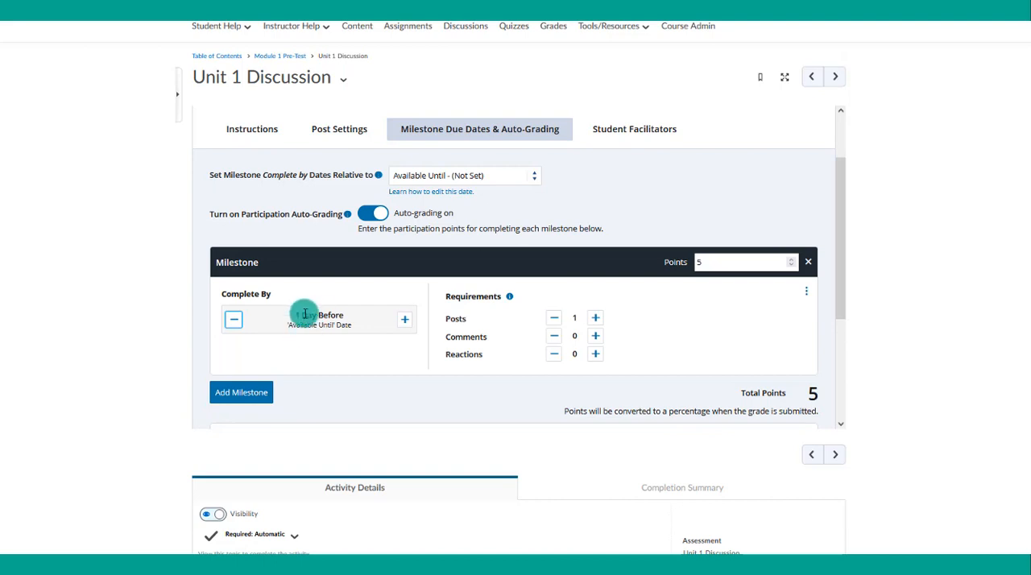
scroll(305, 313, down, 1)
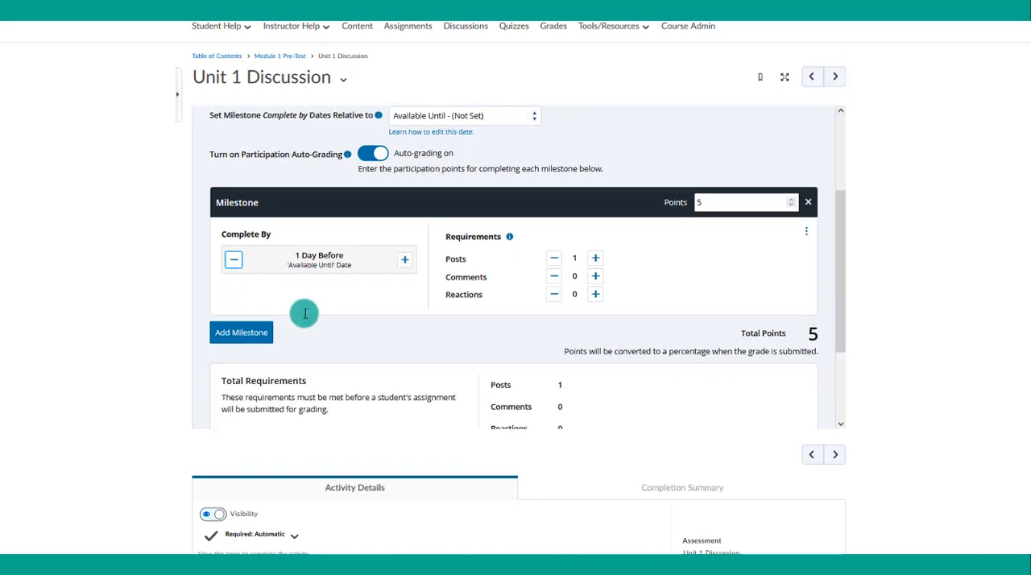
click(242, 335)
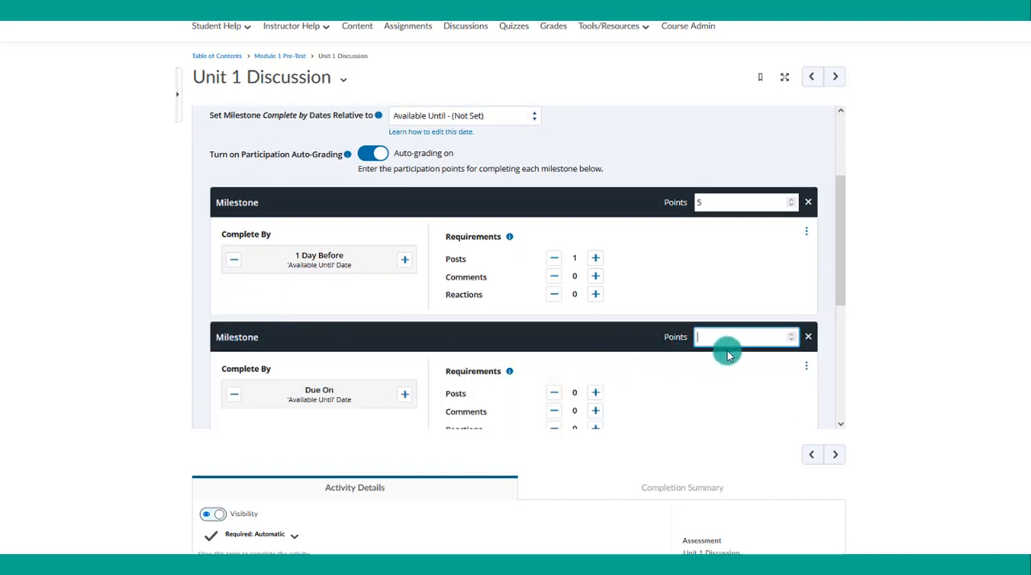
text(5)
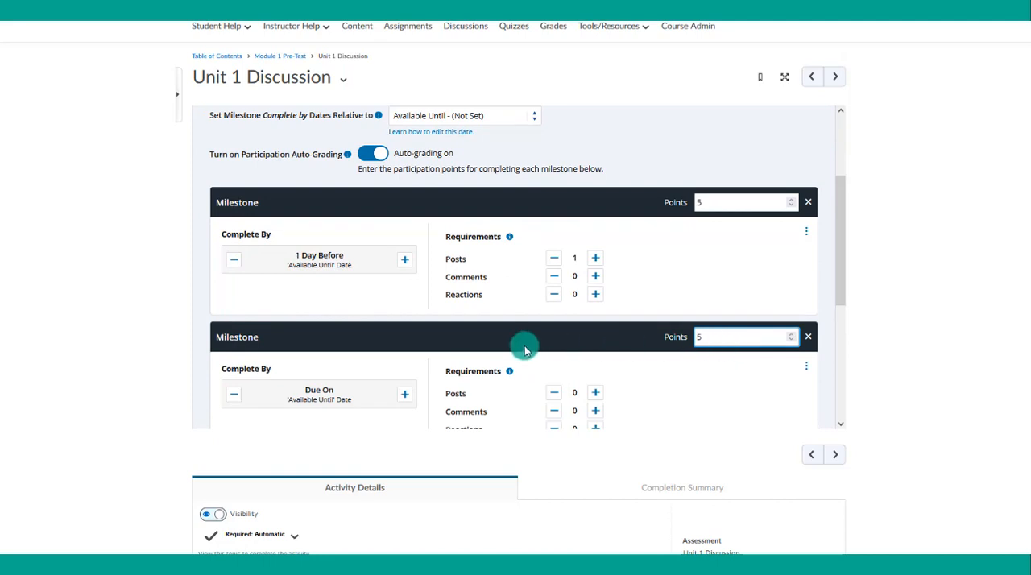
- Set the second milestone's requirement to 2 comments
scroll(524, 348, down, 2)
click(595, 351)
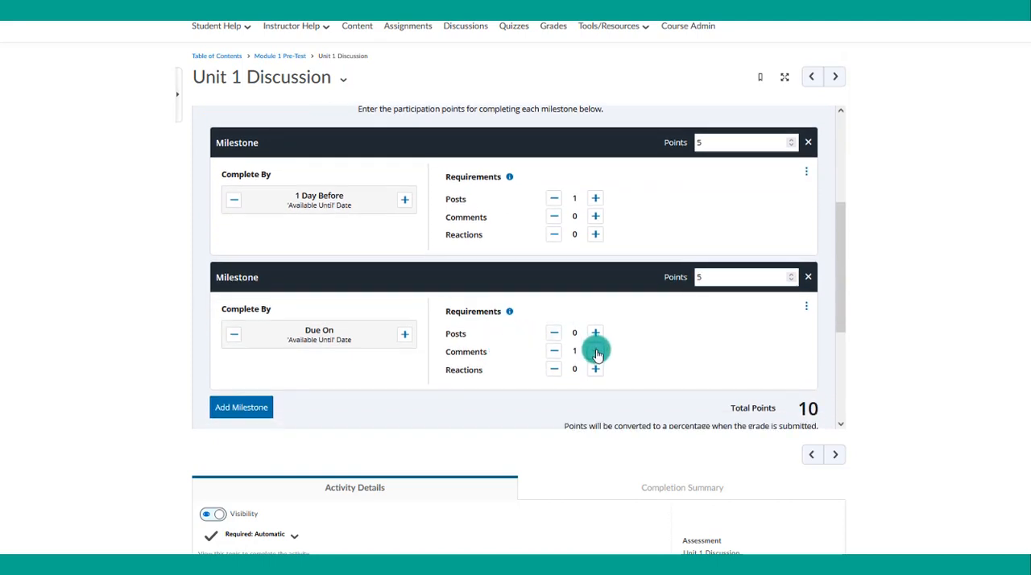
click(596, 351)
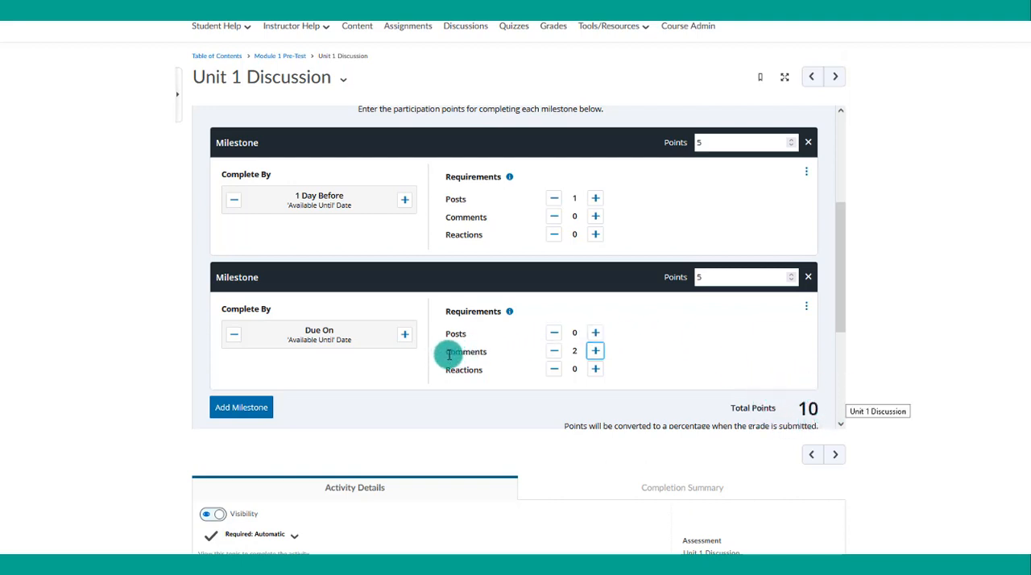
- Try expanding the second milestone's comment requirements into comments to posts and replies to comments, then recombine them and restore 2 comments
drag(449, 355, 491, 351)
click(806, 308)
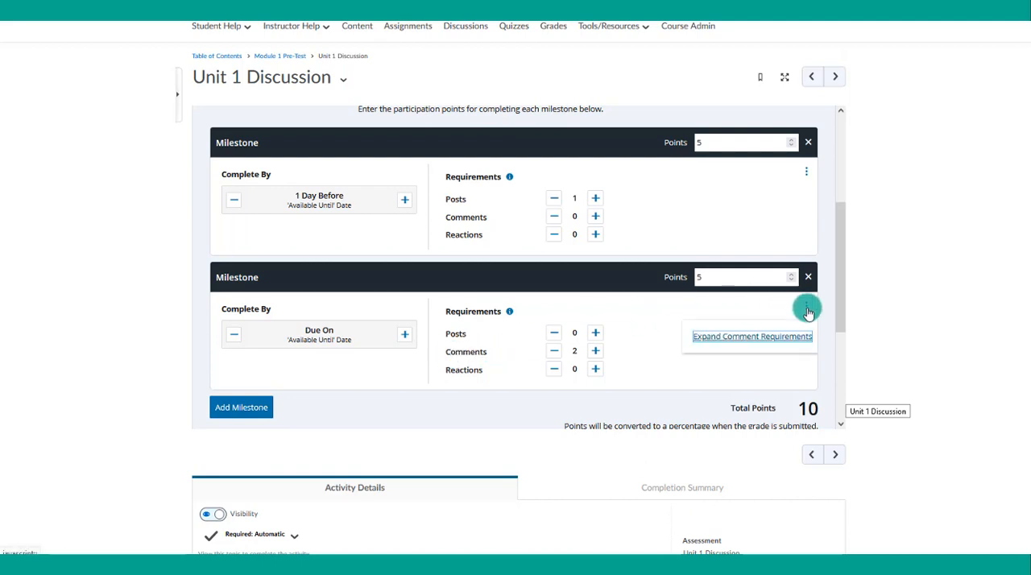
click(762, 336)
scroll(594, 329, down, 1)
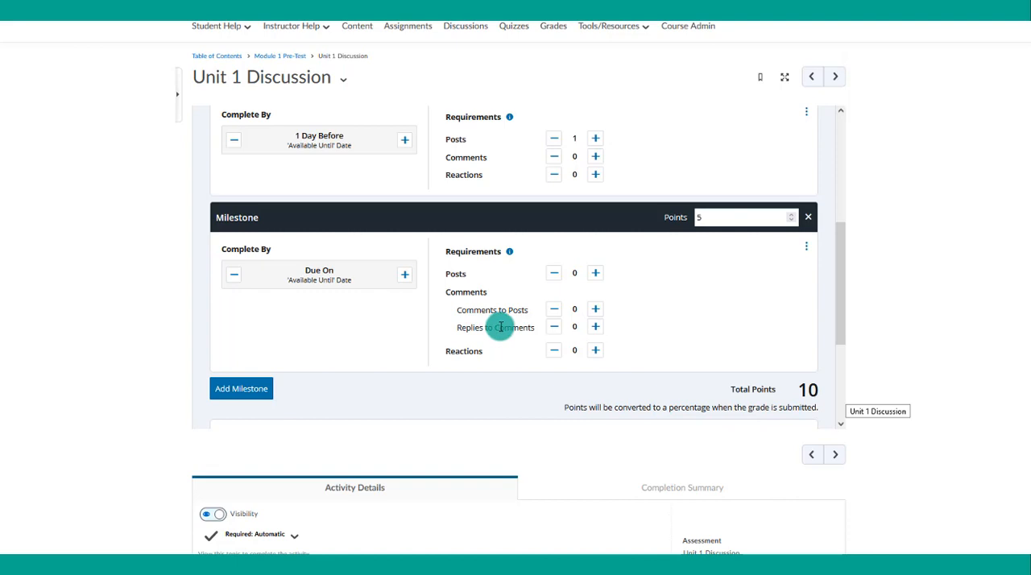
drag(458, 311, 527, 311)
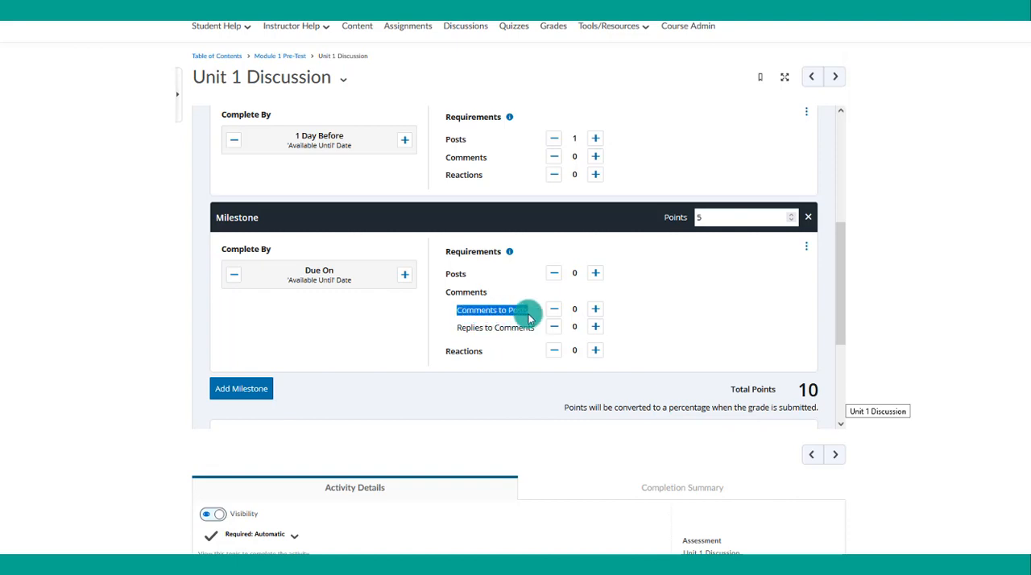
drag(467, 328, 532, 329)
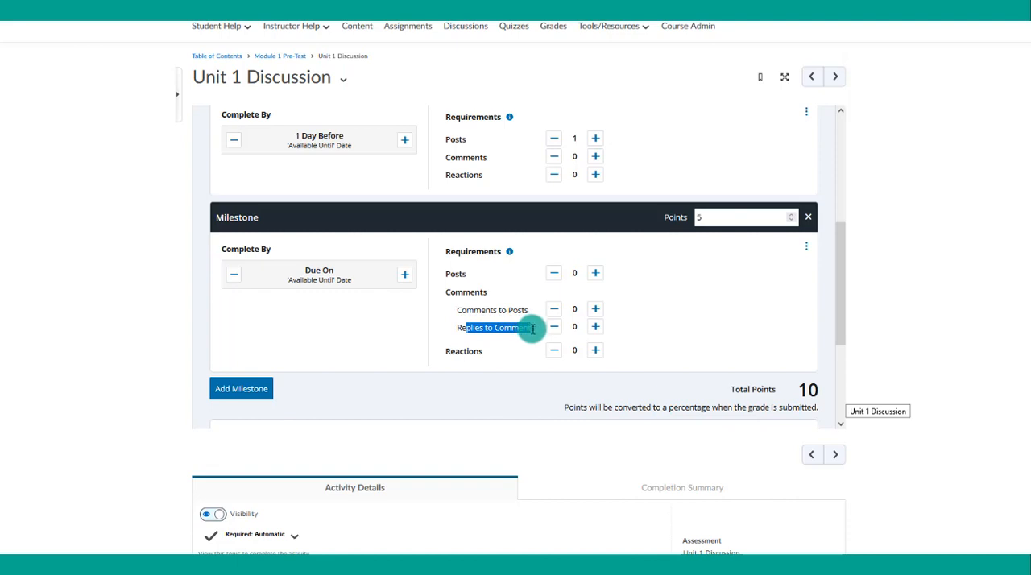
click(806, 246)
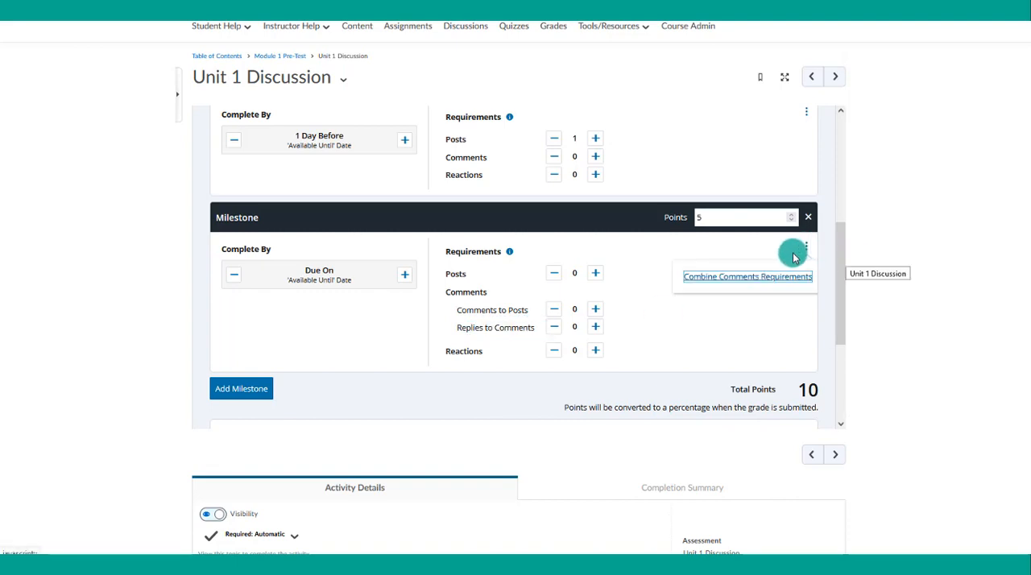
click(757, 276)
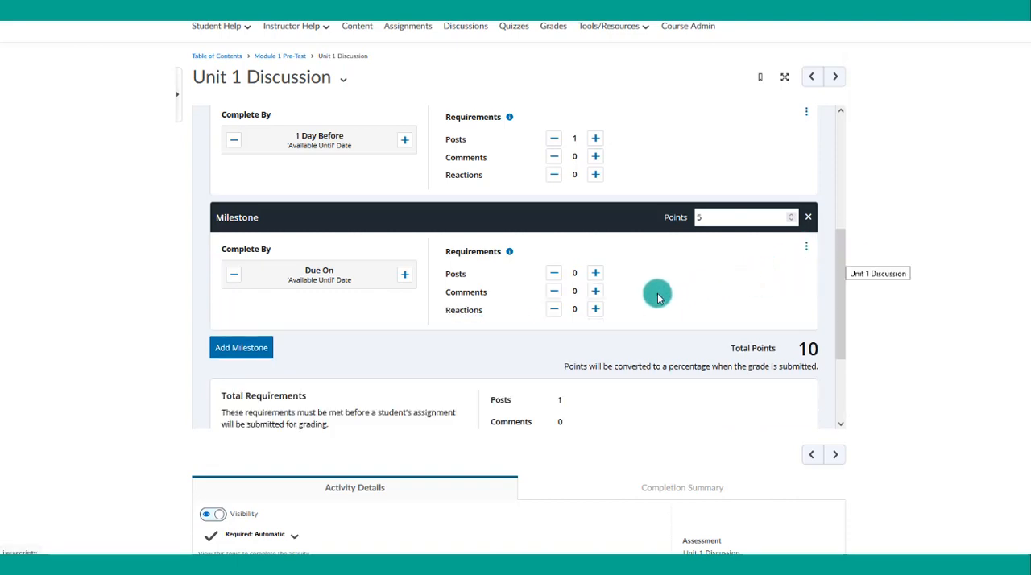
click(596, 292)
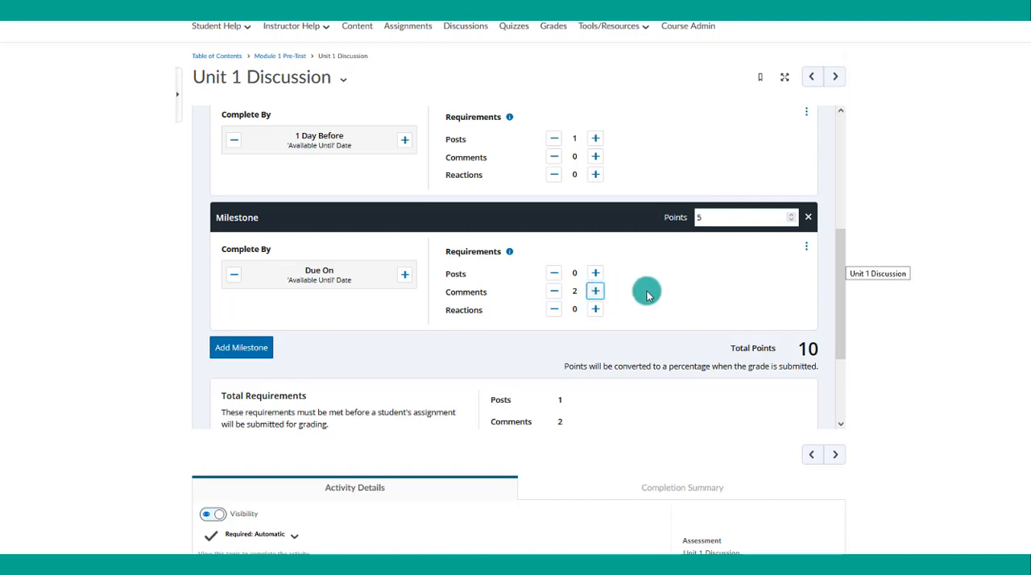
- Check the milestones' total requirements and turn on student facilitation for the discussion topic
scroll(433, 291, down, 1)
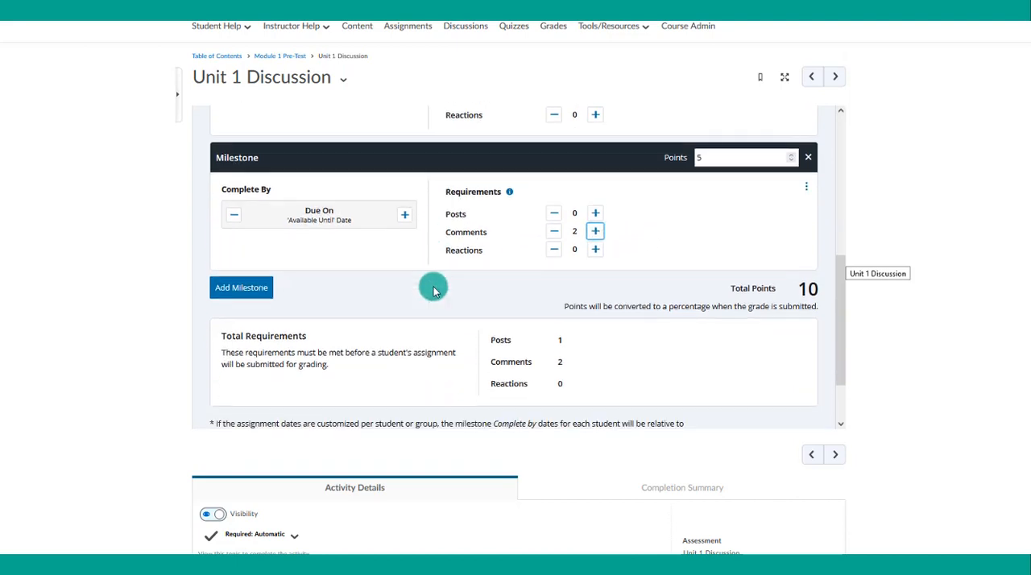
scroll(433, 290, down, 1)
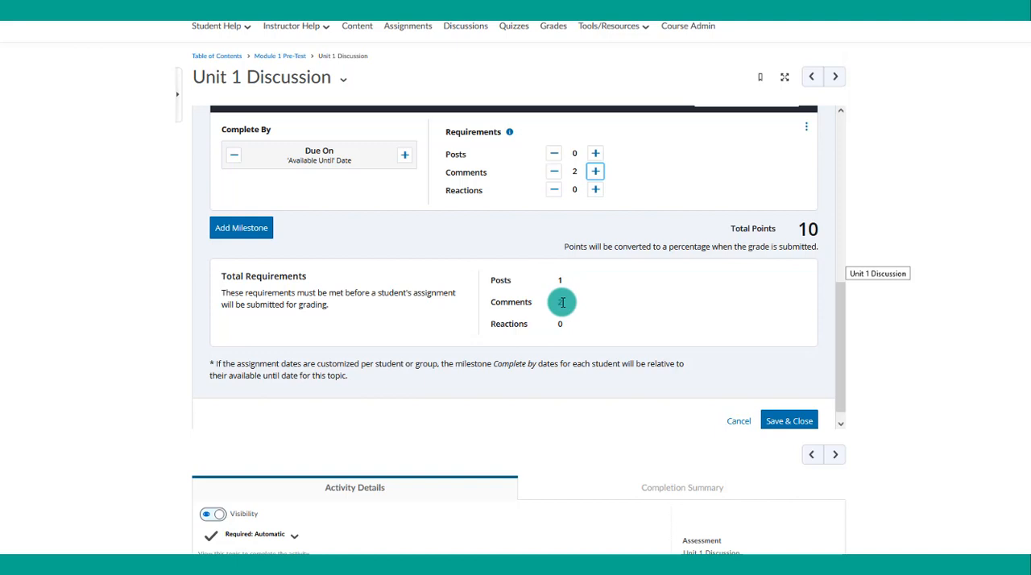
scroll(562, 302, up, 3)
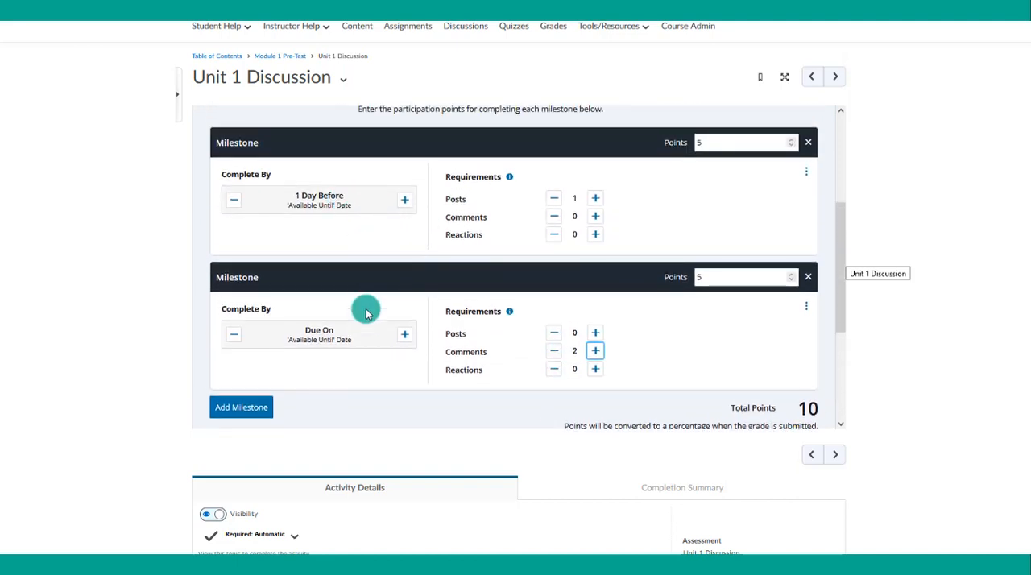
scroll(382, 298, up, 2)
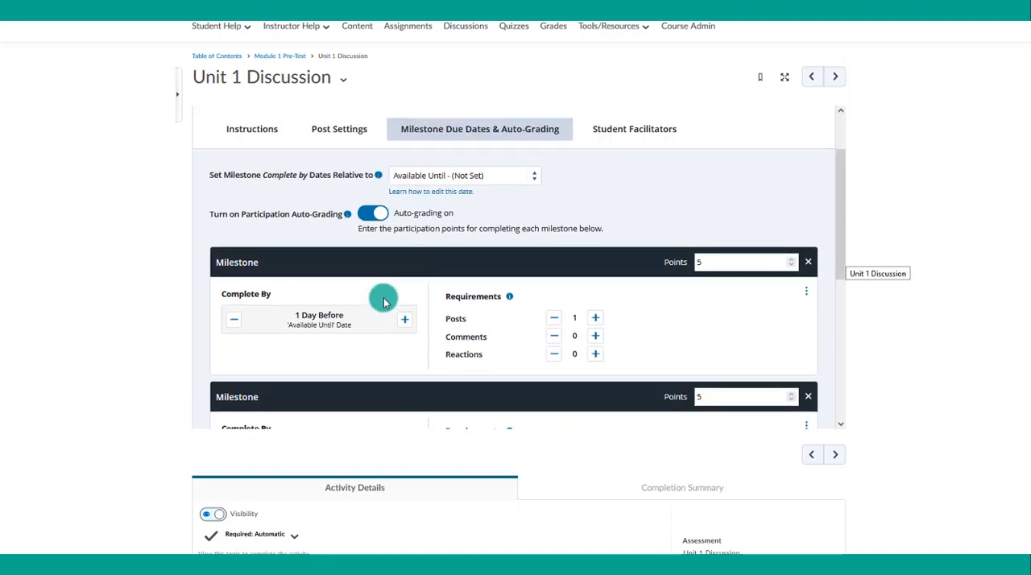
click(636, 130)
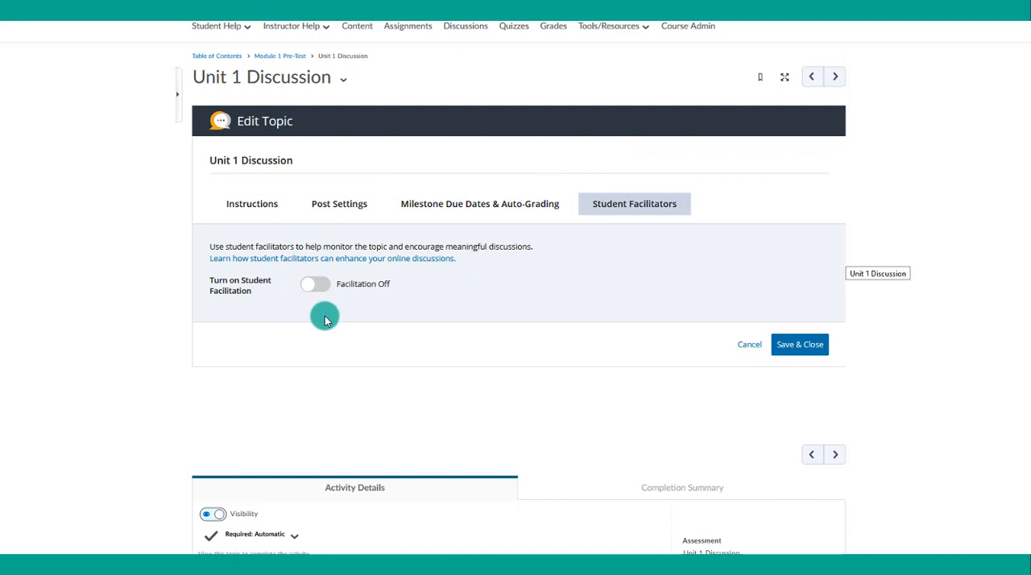
click(315, 284)
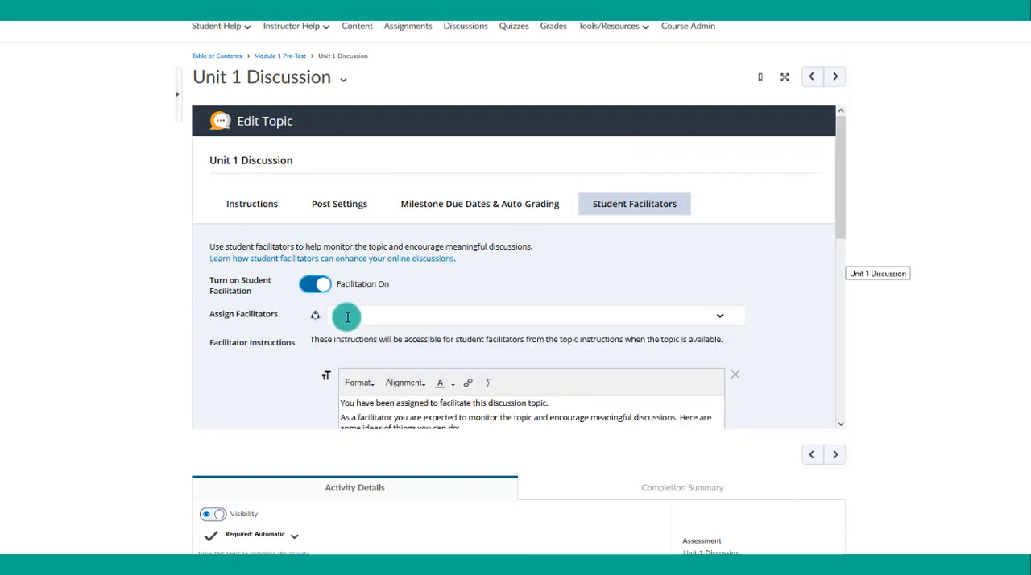
- Review the default facilitator instructions without assigning a facilitator, and save and close the topic settings
click(347, 317)
scroll(343, 316, down, 1)
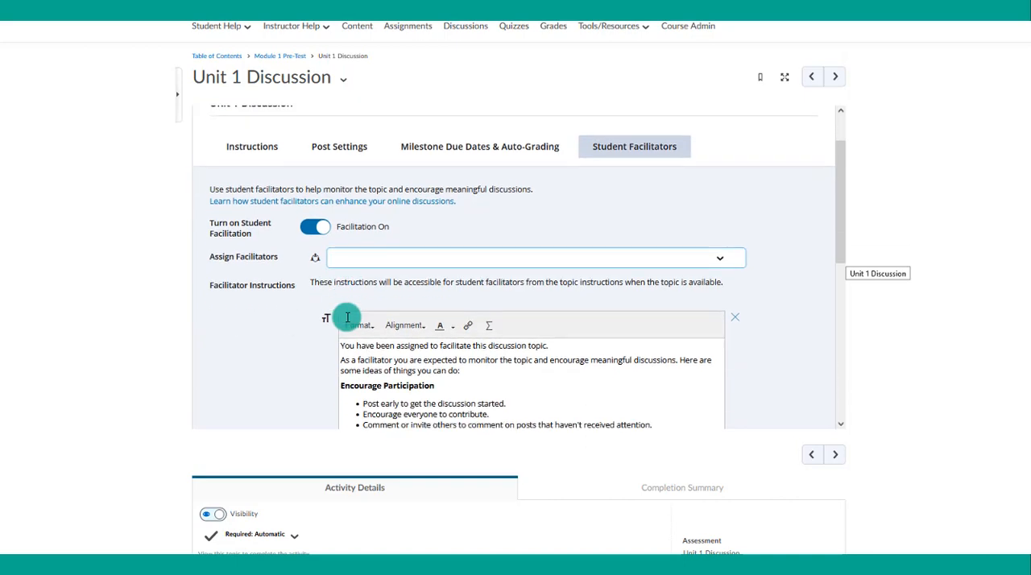
scroll(345, 310, down, 1)
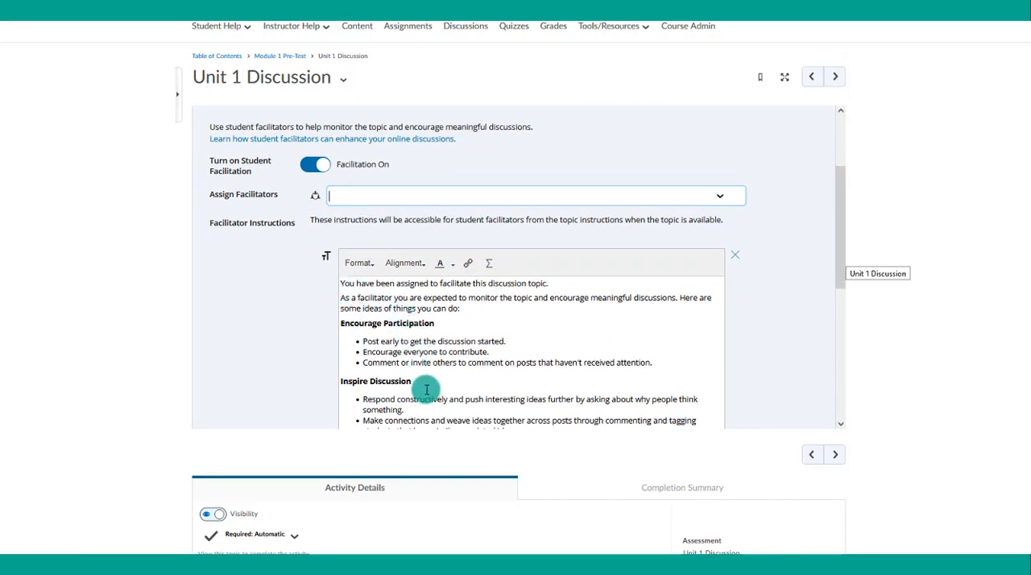
scroll(426, 390, down, 1)
scroll(427, 390, down, 2)
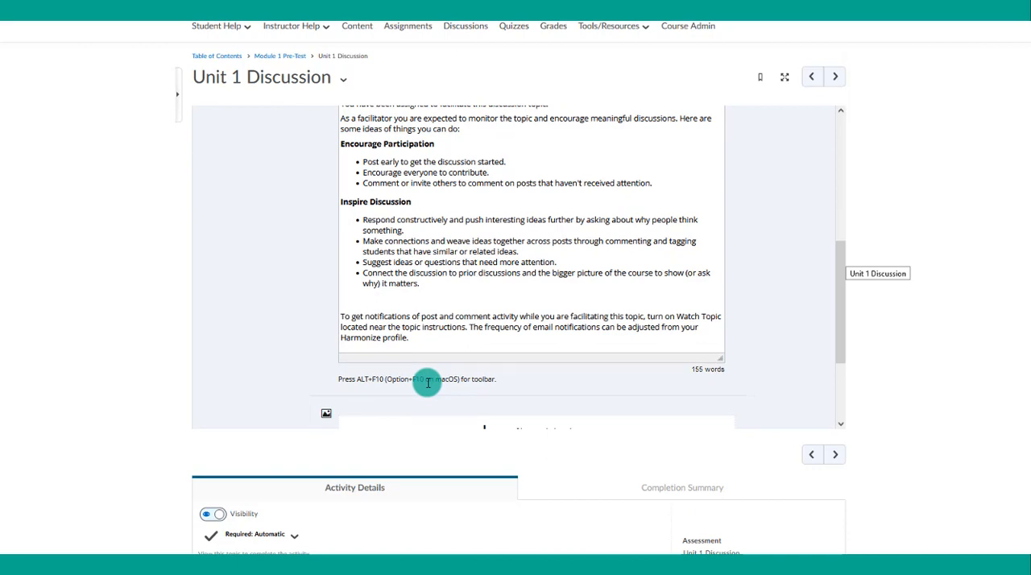
scroll(427, 383, up, 5)
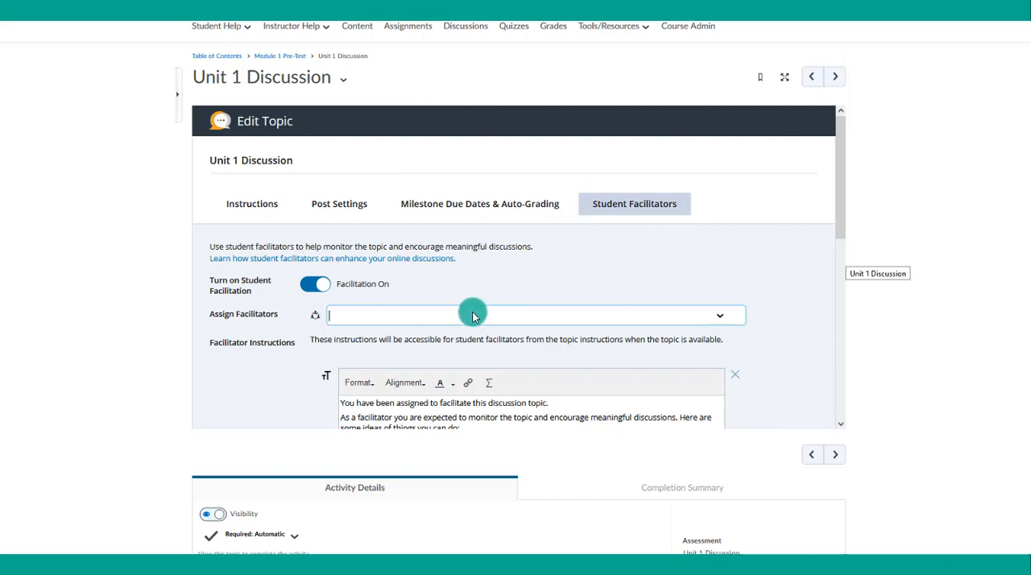
scroll(627, 342, down, 6)
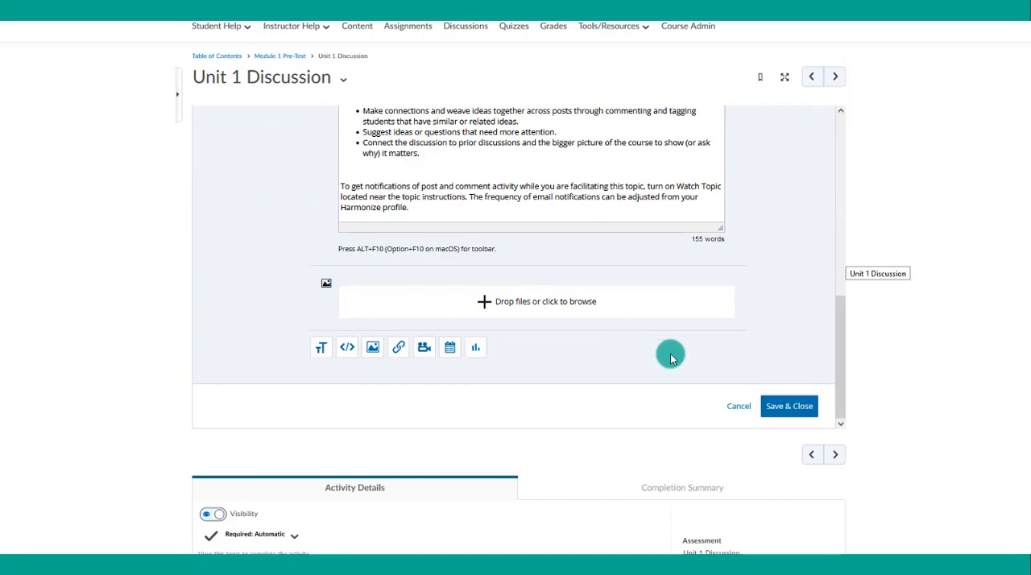
click(800, 411)
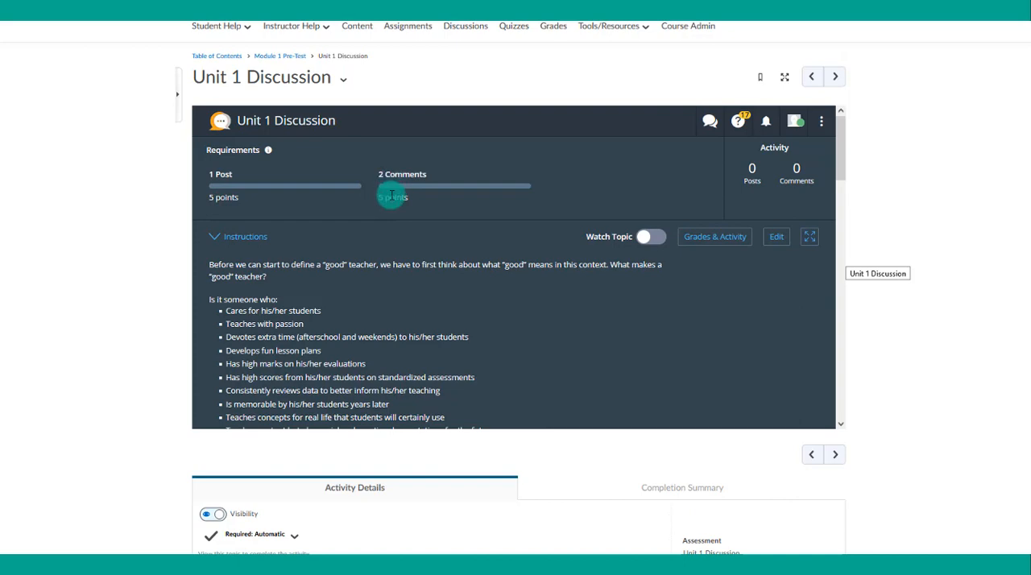
- Examine the saved Unit 1 Discussion, including its requirements, instructions, linked article, recorded video and posts area
scroll(408, 214, down, 1)
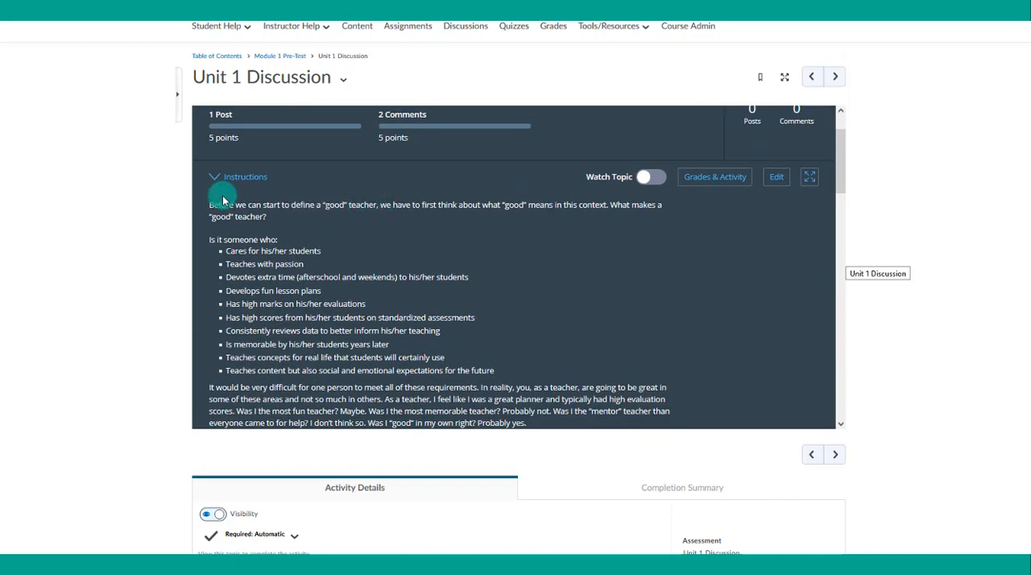
scroll(333, 247, down, 5)
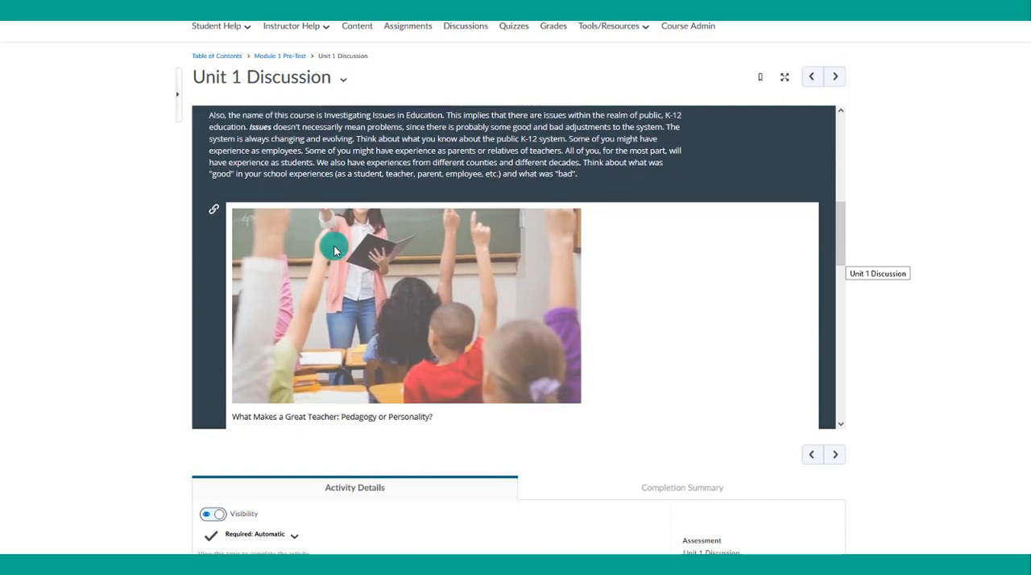
scroll(334, 247, down, 2)
scroll(334, 325, down, 4)
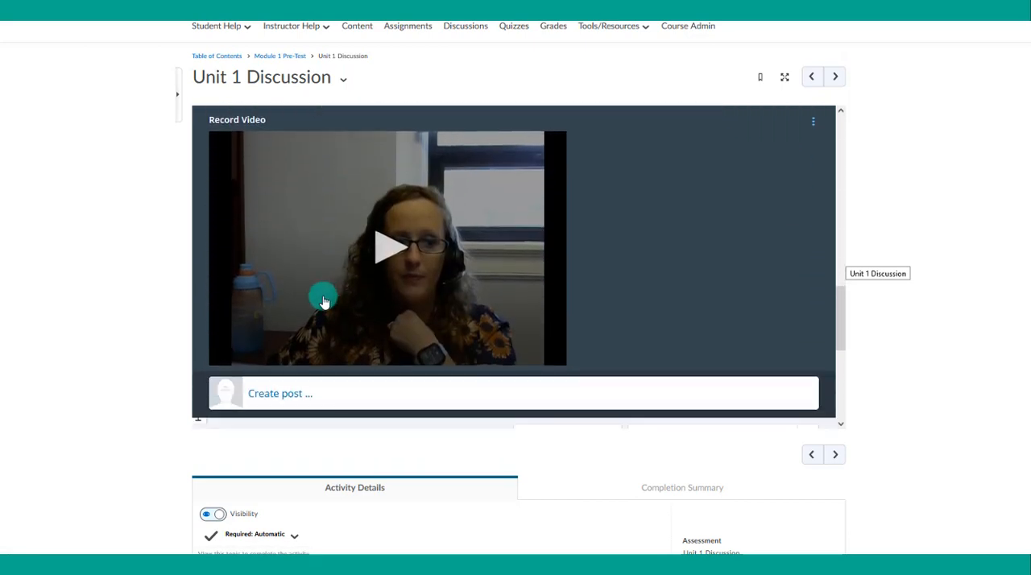
scroll(323, 301, down, 1)
scroll(360, 293, down, 3)
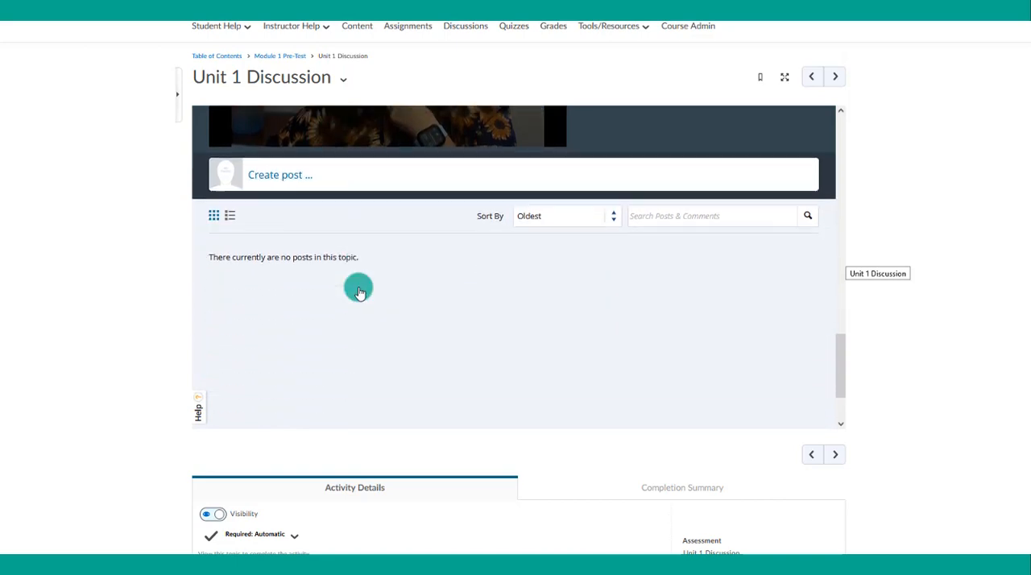
scroll(351, 330, up, 10)
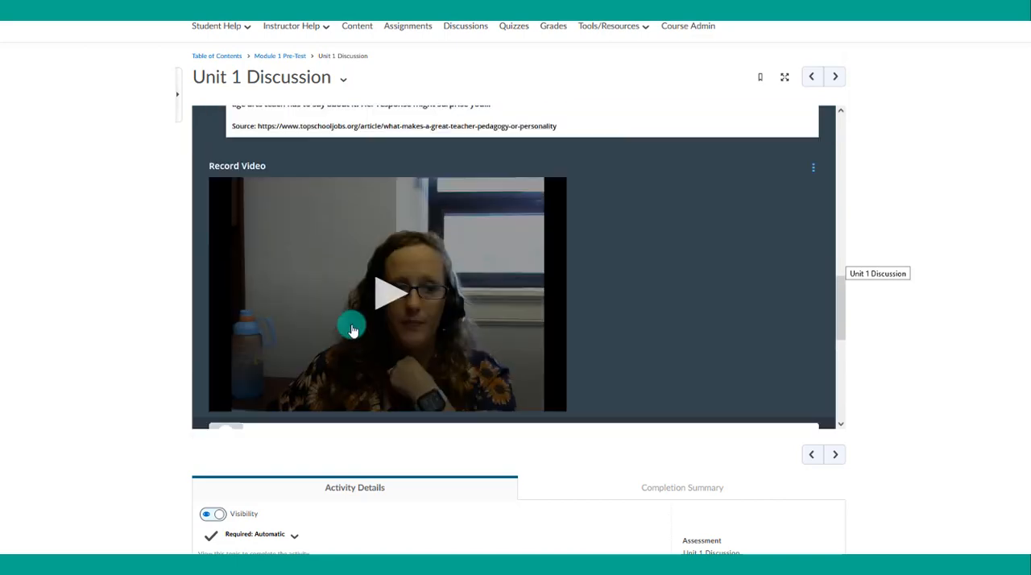
scroll(352, 322, up, 1)
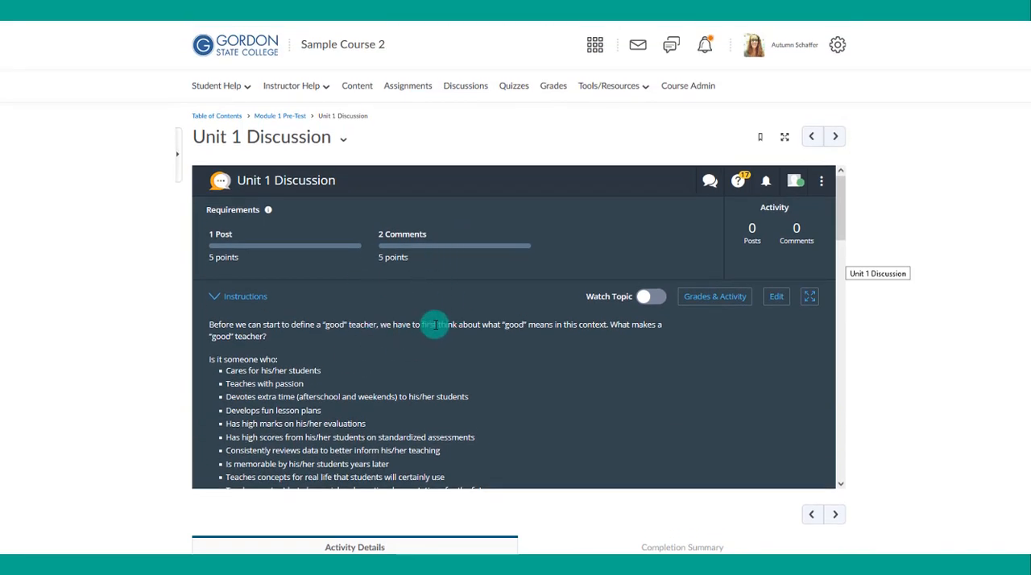
- Return to Module 1 Pre-Test and open the Unit 1 Discussion's dates and restrictions for in-place editing
click(282, 115)
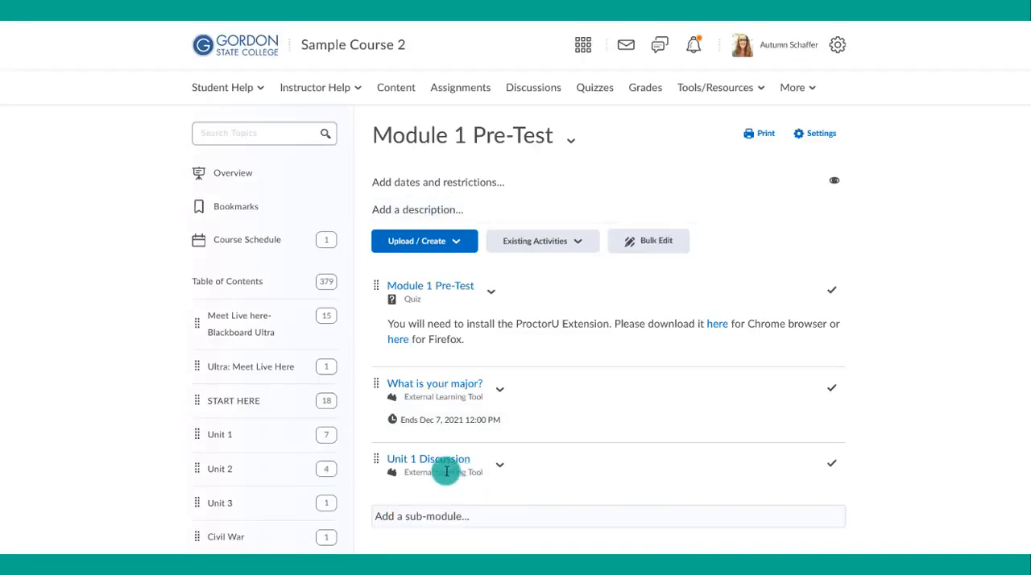
click(500, 464)
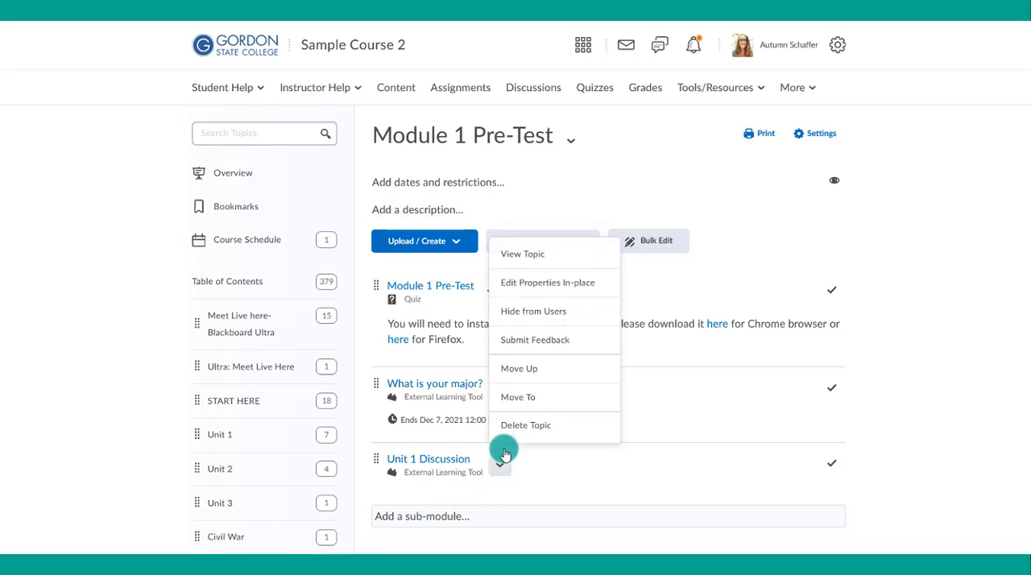
click(540, 284)
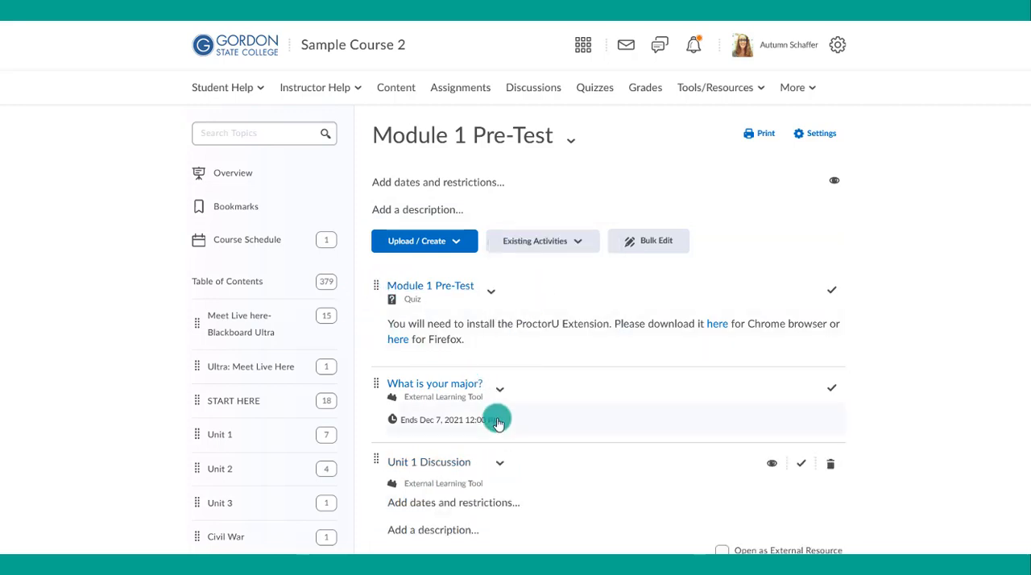
scroll(498, 423, down, 2)
click(460, 384)
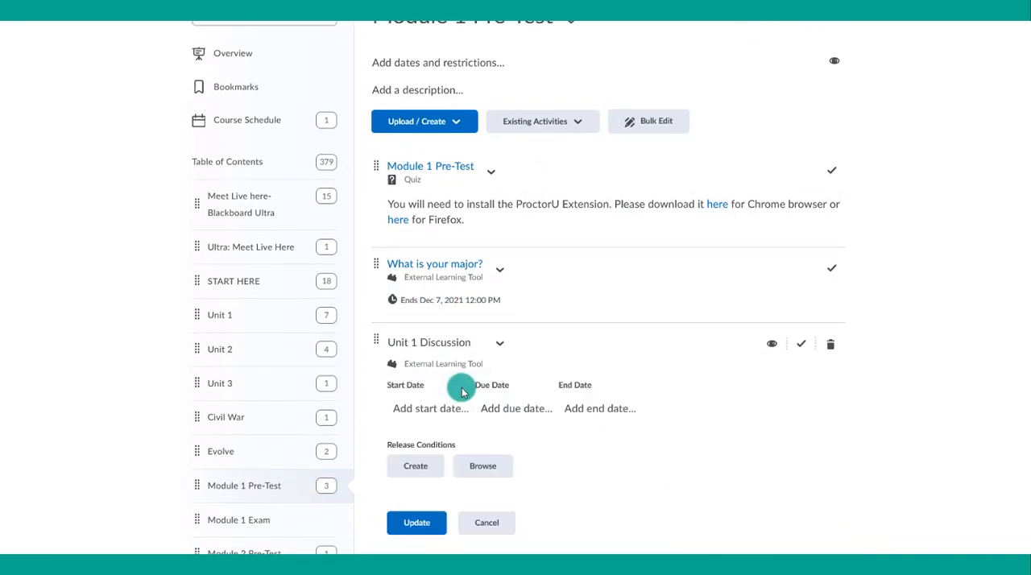
- Set the Unit 1 Discussion's end date to 12/14/2021 at 11:59 PM and update the topic
click(580, 409)
click(593, 406)
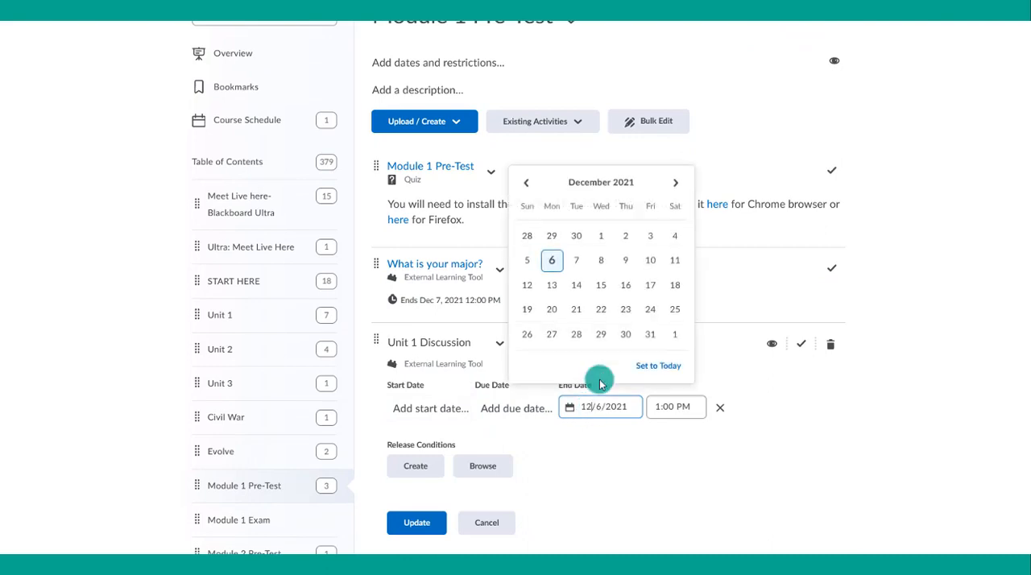
click(576, 285)
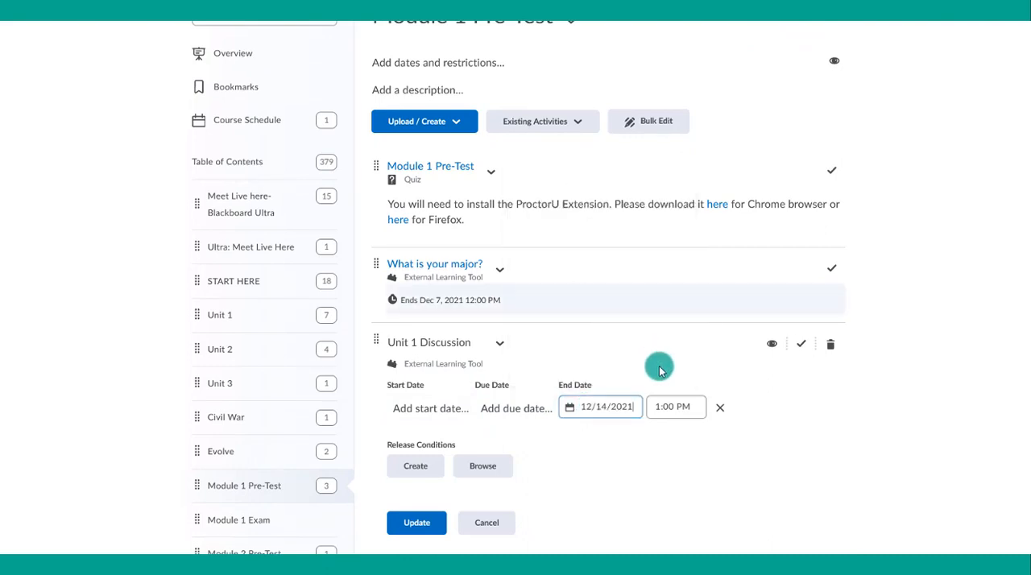
click(677, 406)
drag(734, 267, 740, 353)
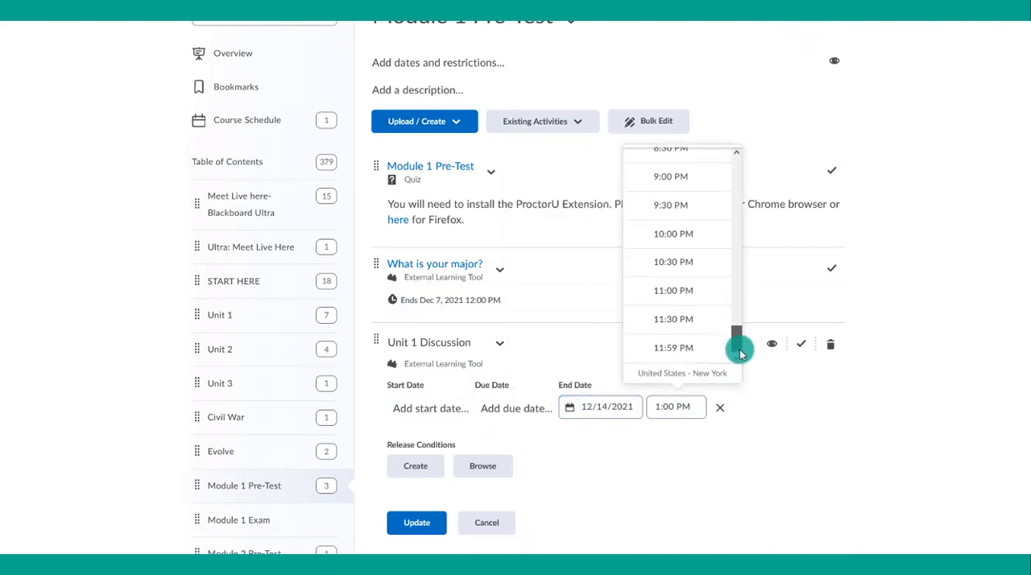
click(702, 349)
click(572, 407)
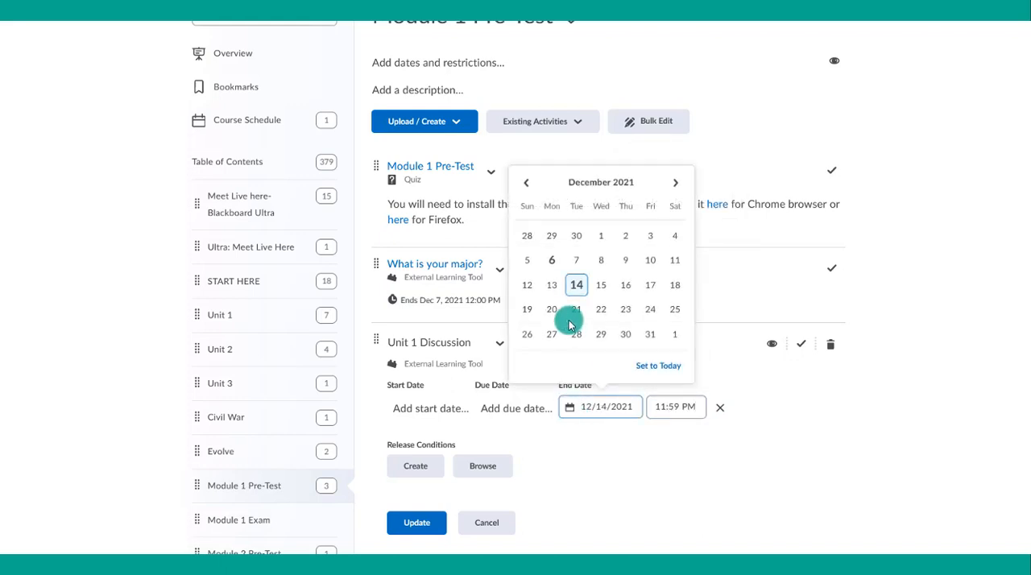
click(650, 450)
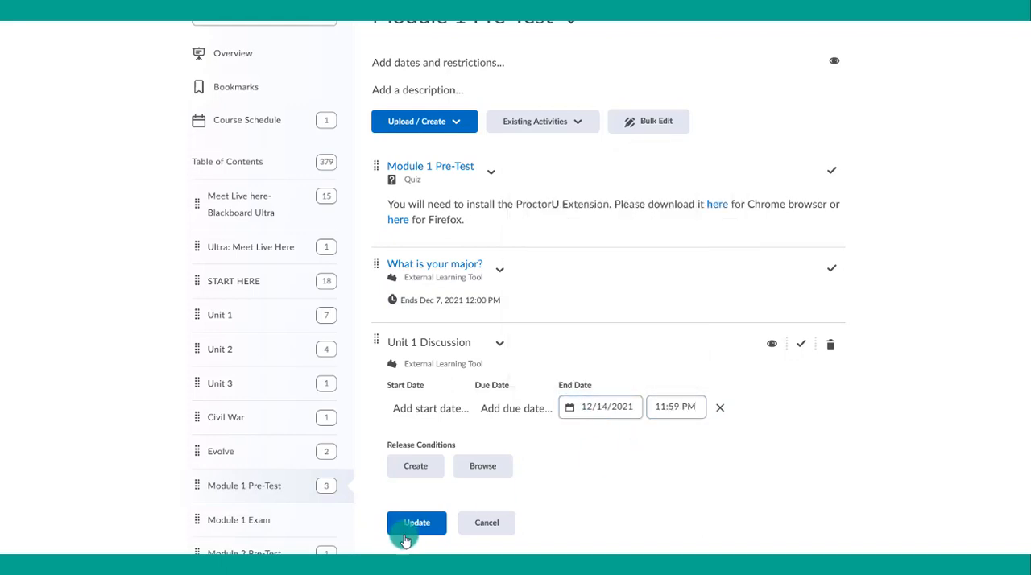
click(407, 532)
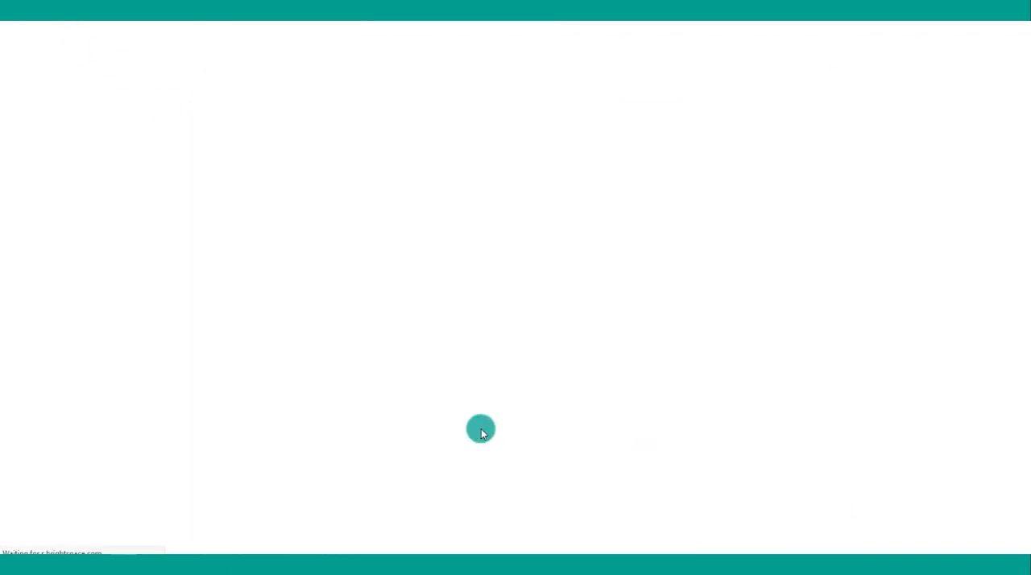
- Reopen the Unit 1 Discussion and check its milestone due dates and auto-grading settings against the availability date
scroll(478, 424, down, 1)
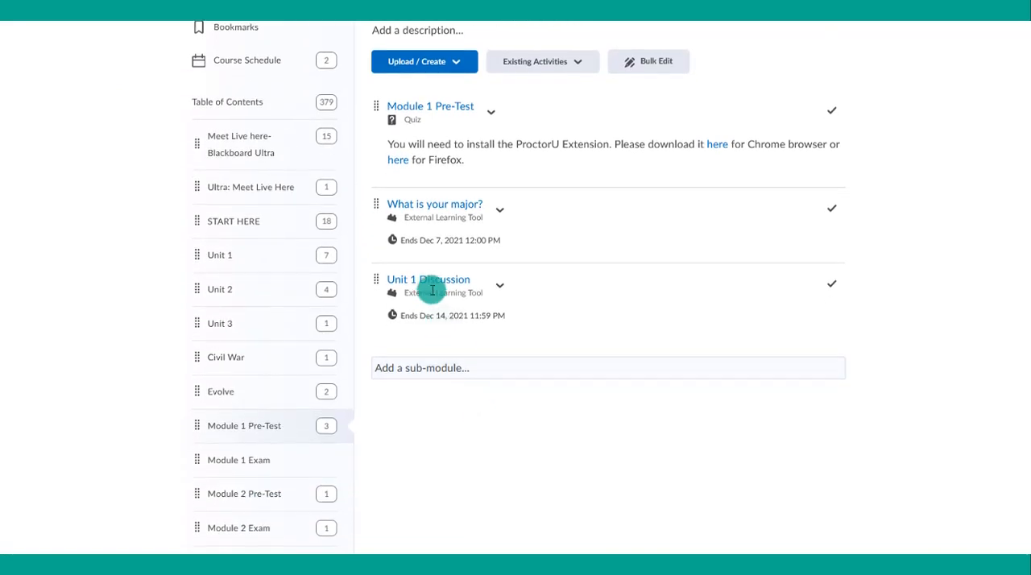
click(432, 286)
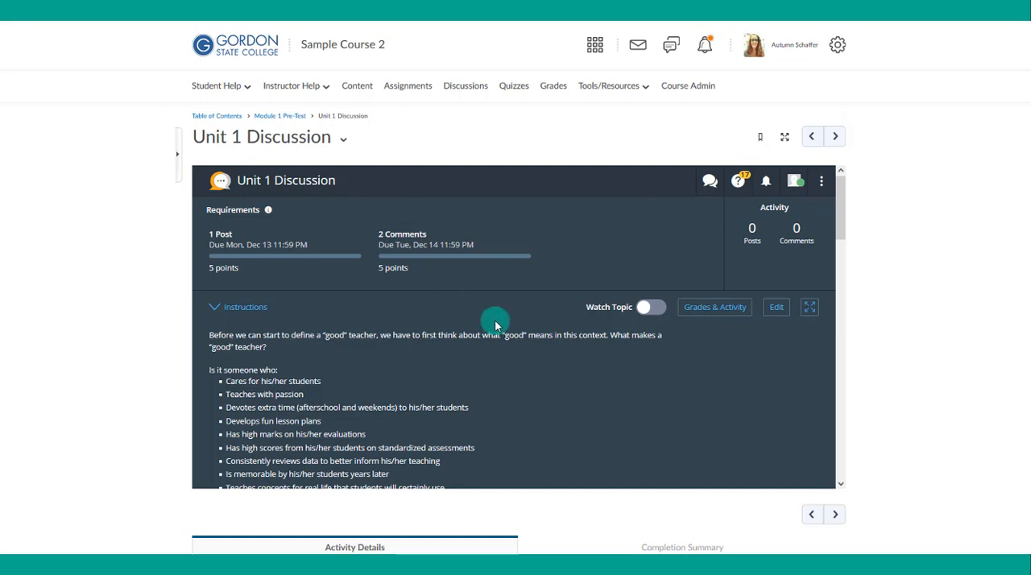
scroll(555, 296, down, 1)
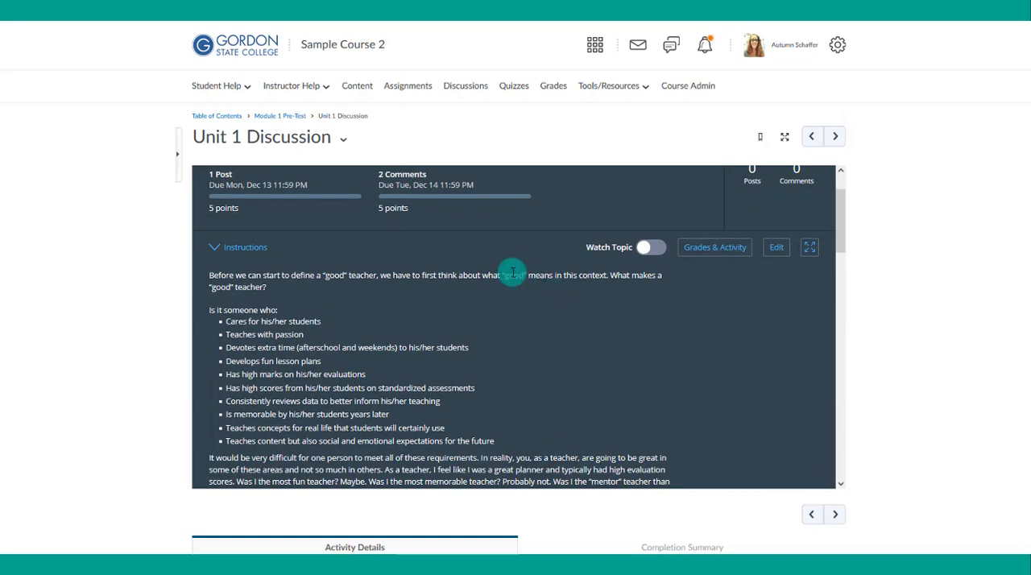
click(776, 251)
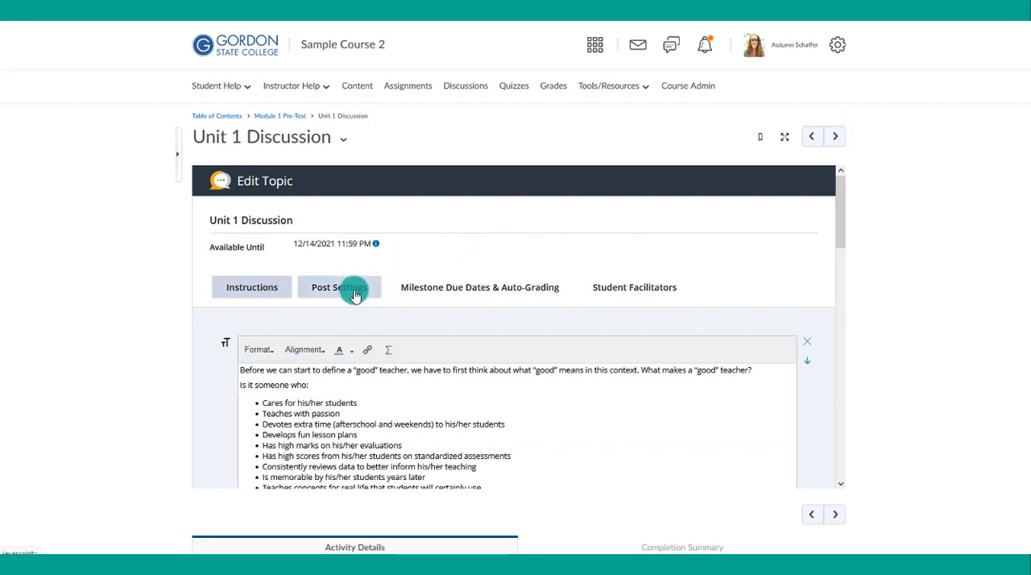
click(428, 288)
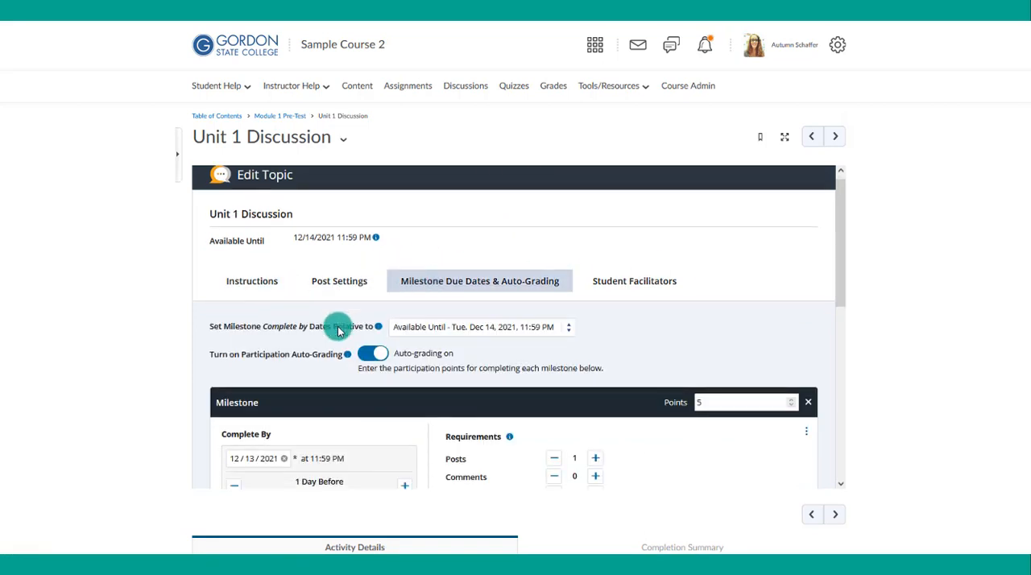
scroll(338, 327, down, 3)
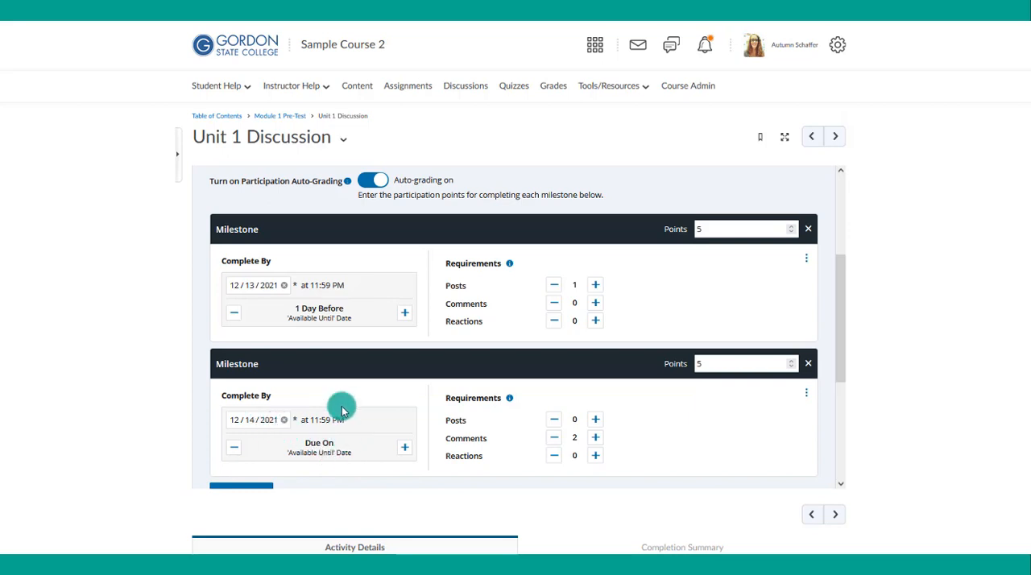
scroll(339, 411, down, 1)
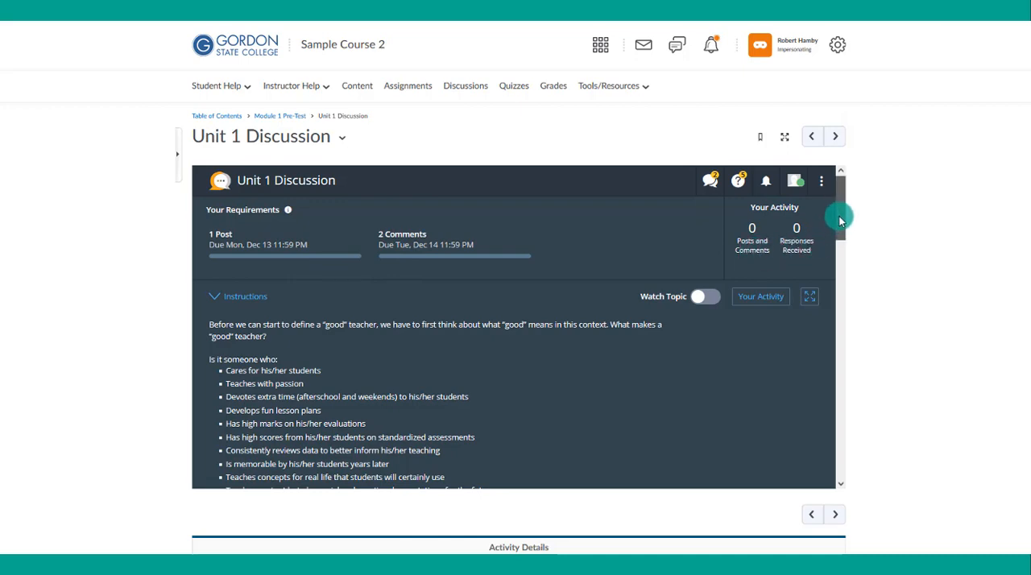
- As the impersonated student, create a post titled "My Favorite Teacher" with text about a favorite teacher and the Parapro-to-Teacher track, tagging a classmate
drag(840, 220, 811, 444)
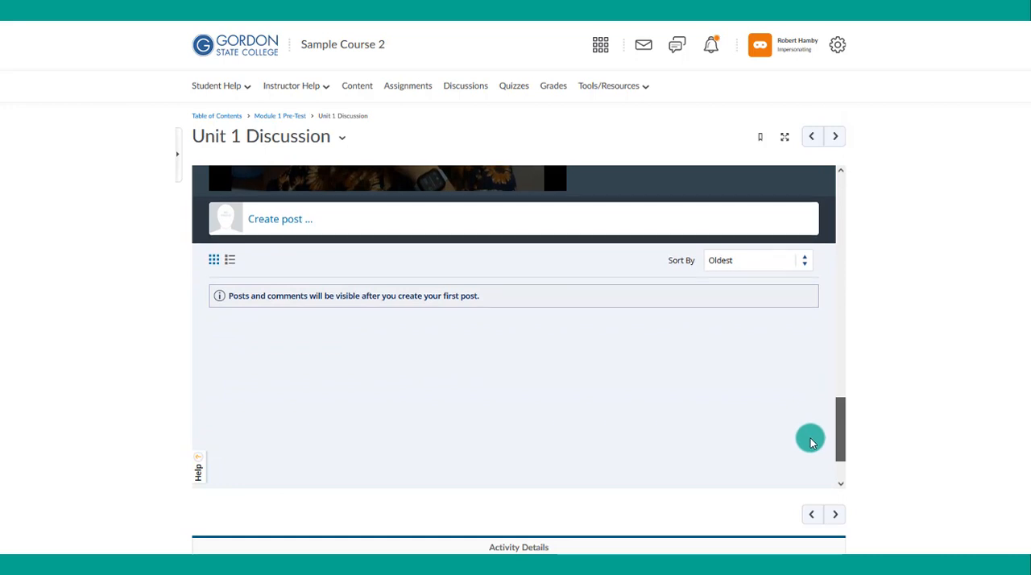
click(306, 219)
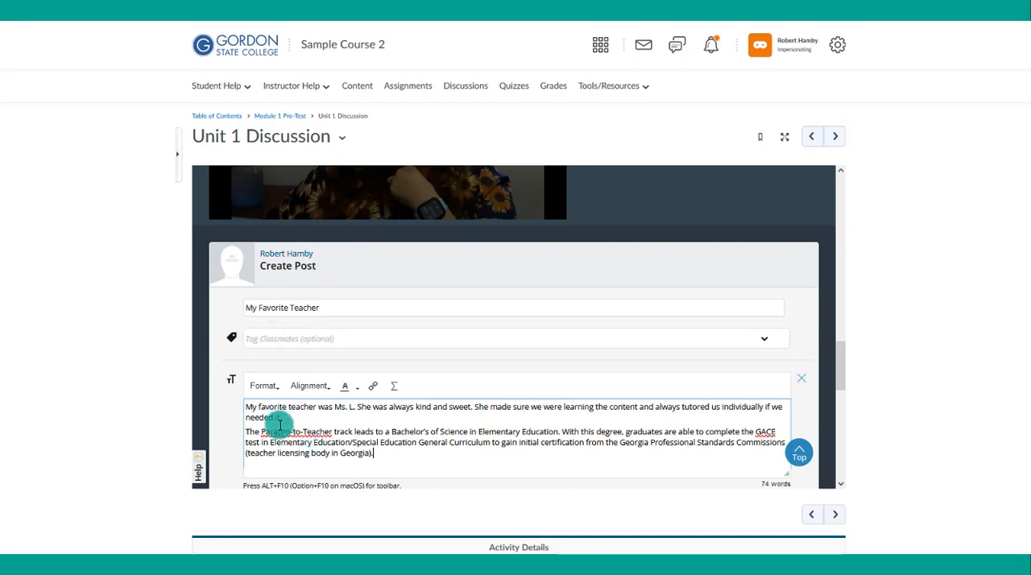
click(281, 341)
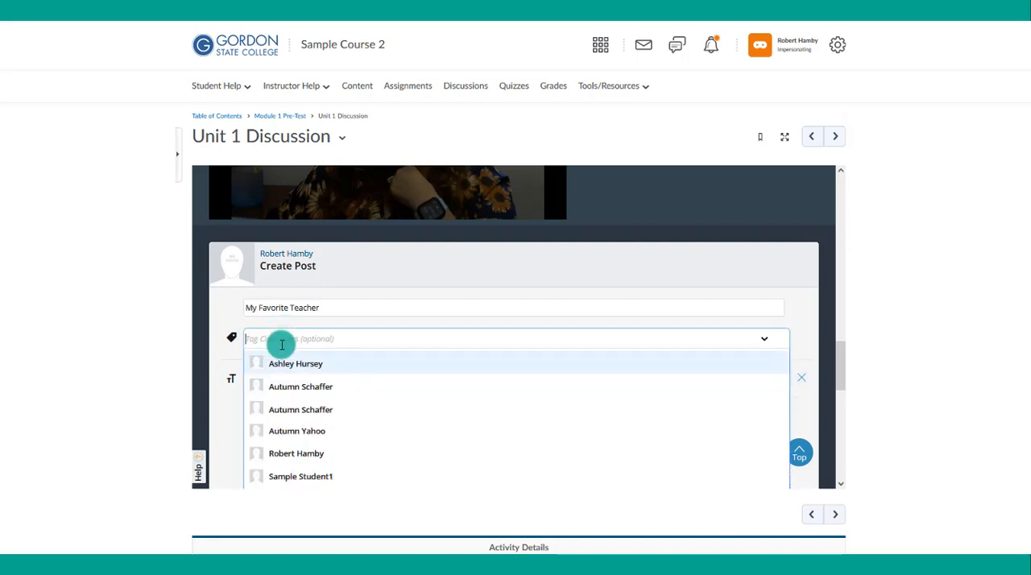
click(323, 430)
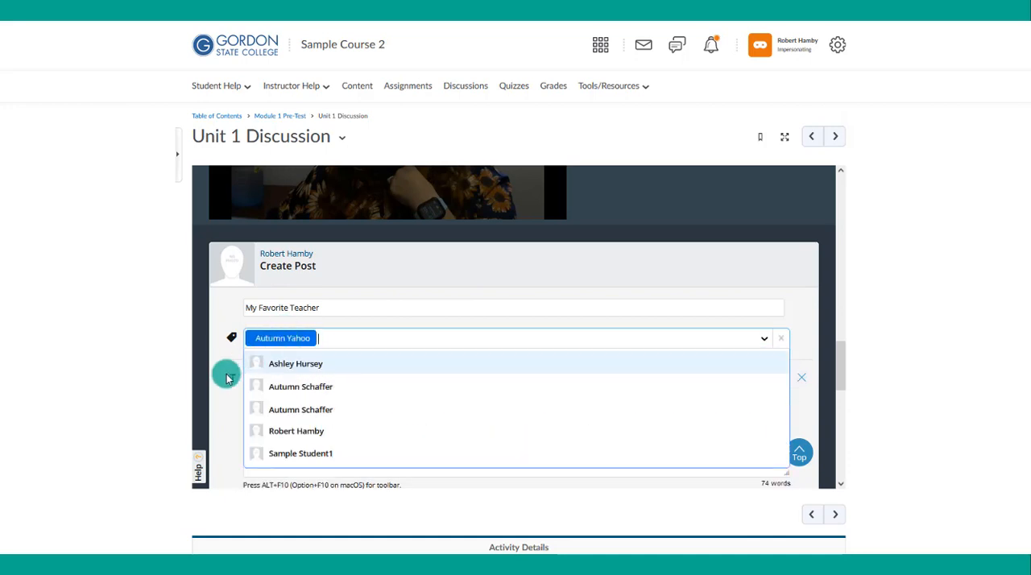
click(222, 344)
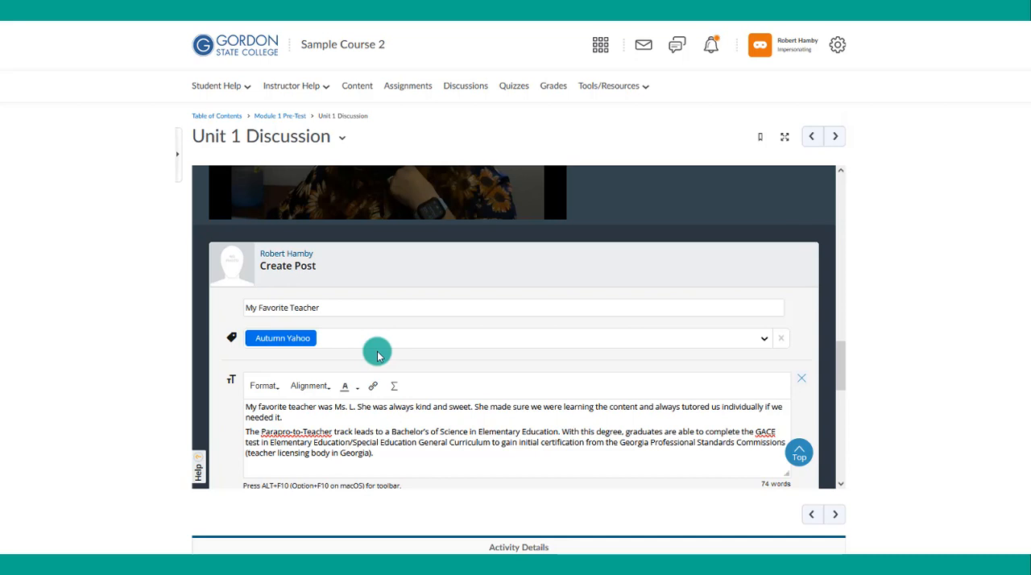
- Review the post's text, attachment options and Turnitin word requirement, and publish the post
scroll(377, 356, down, 1)
scroll(378, 355, down, 1)
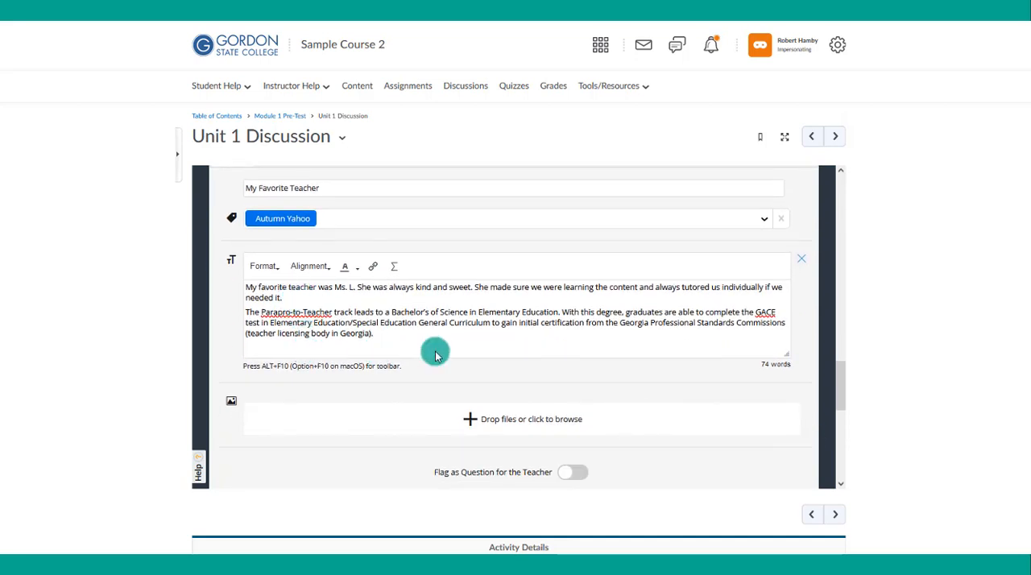
scroll(435, 356, down, 1)
scroll(435, 355, down, 1)
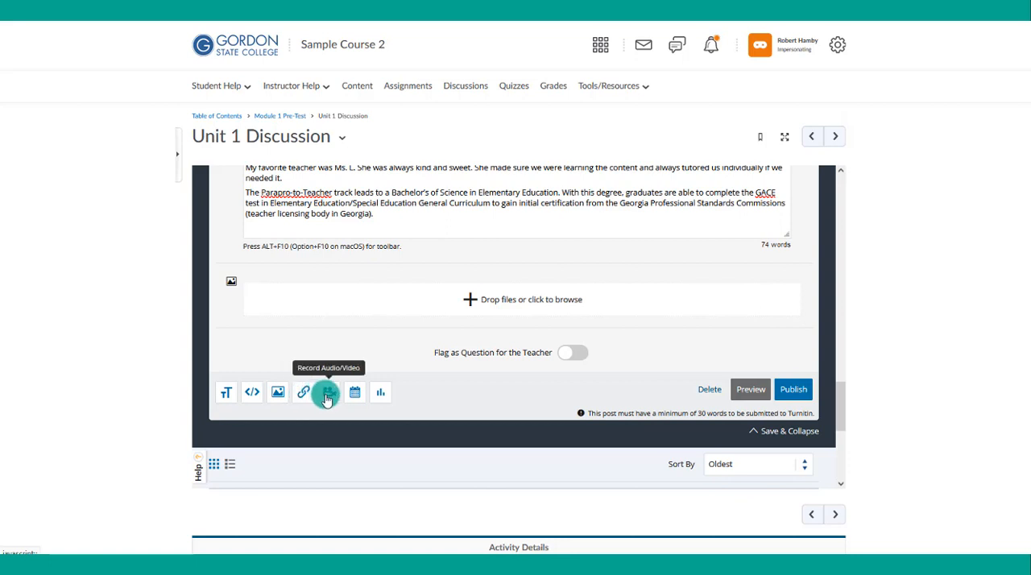
scroll(346, 379, up, 3)
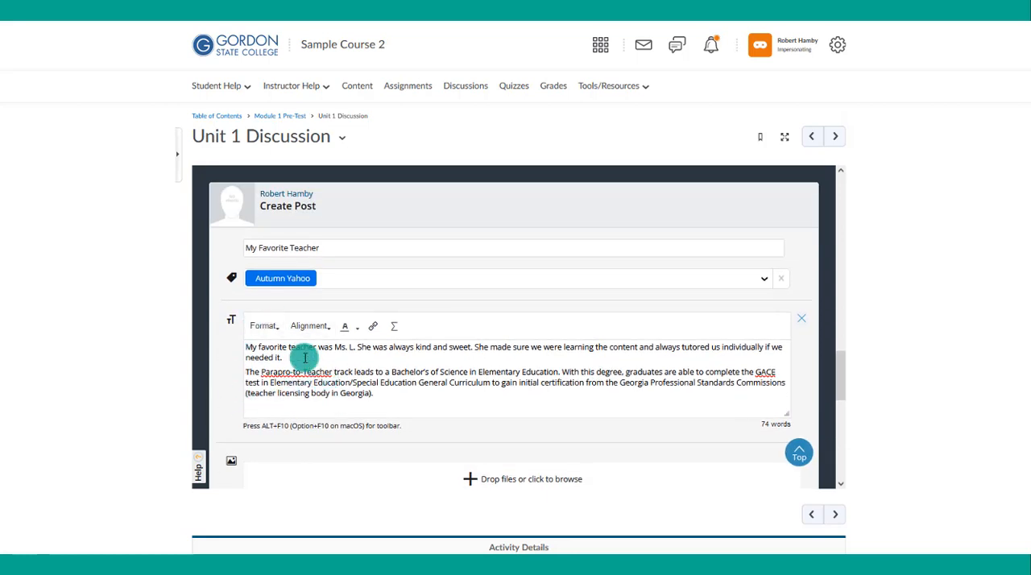
scroll(271, 393, down, 3)
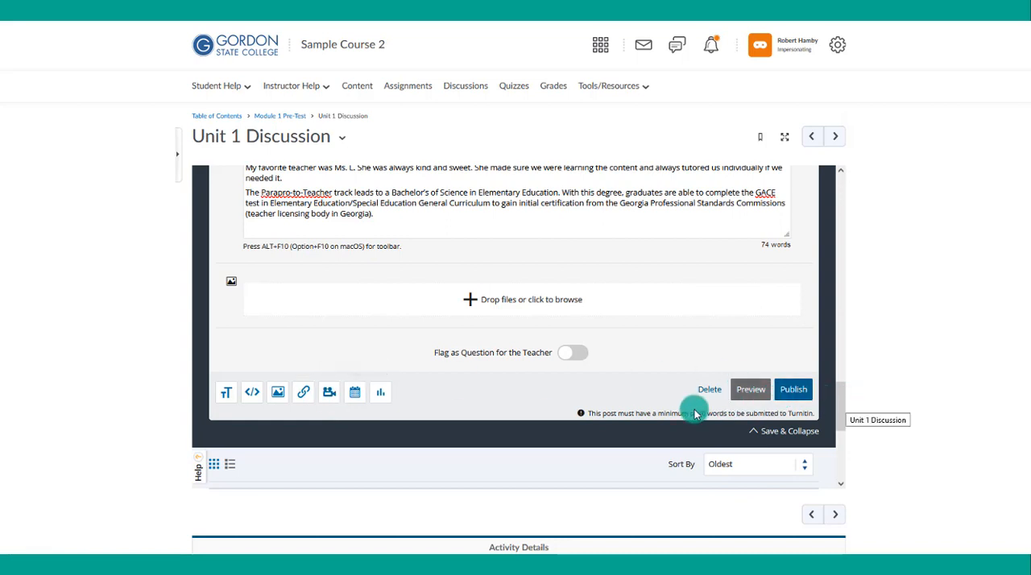
drag(594, 416, 793, 396)
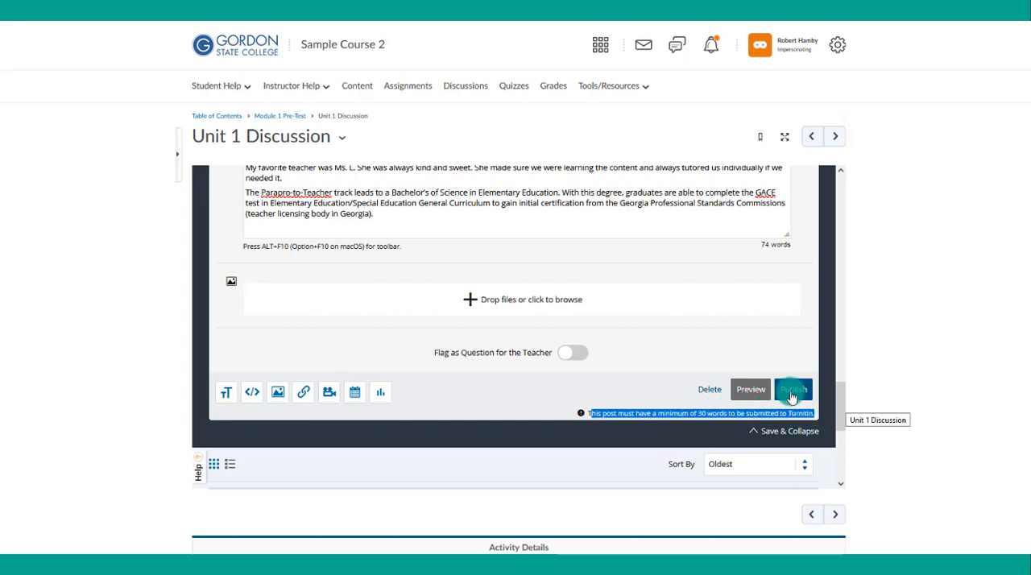
click(792, 393)
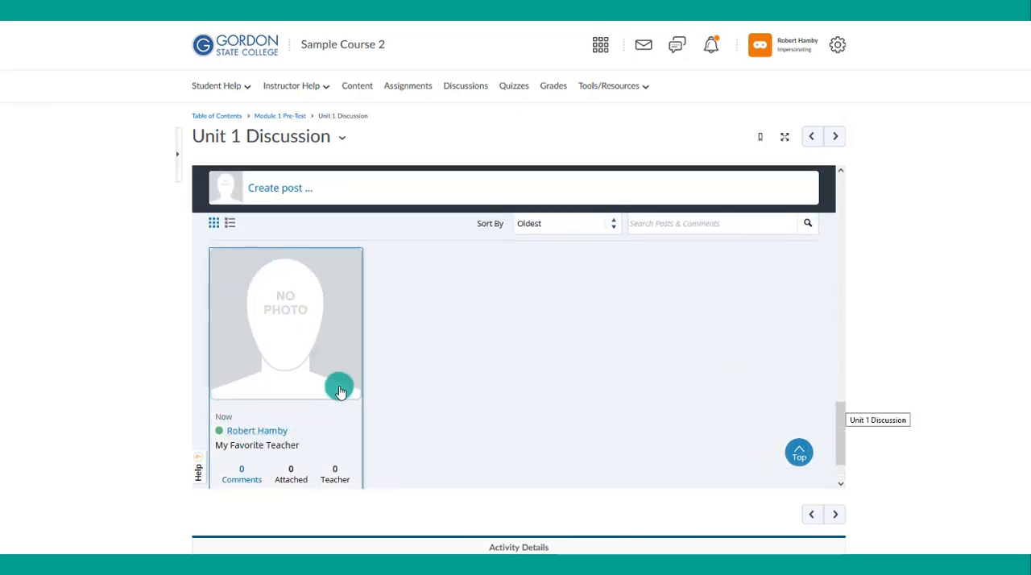
- Check the student's requirement progress and view the published "My Favorite Teacher" post with its tag and Turnitin status
scroll(346, 384, up, 10)
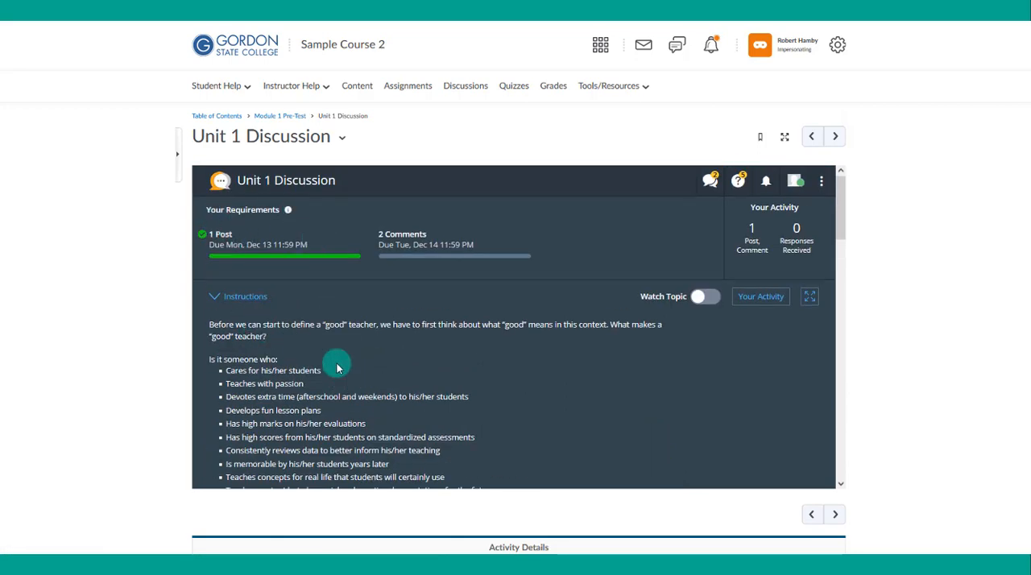
scroll(337, 368, down, 10)
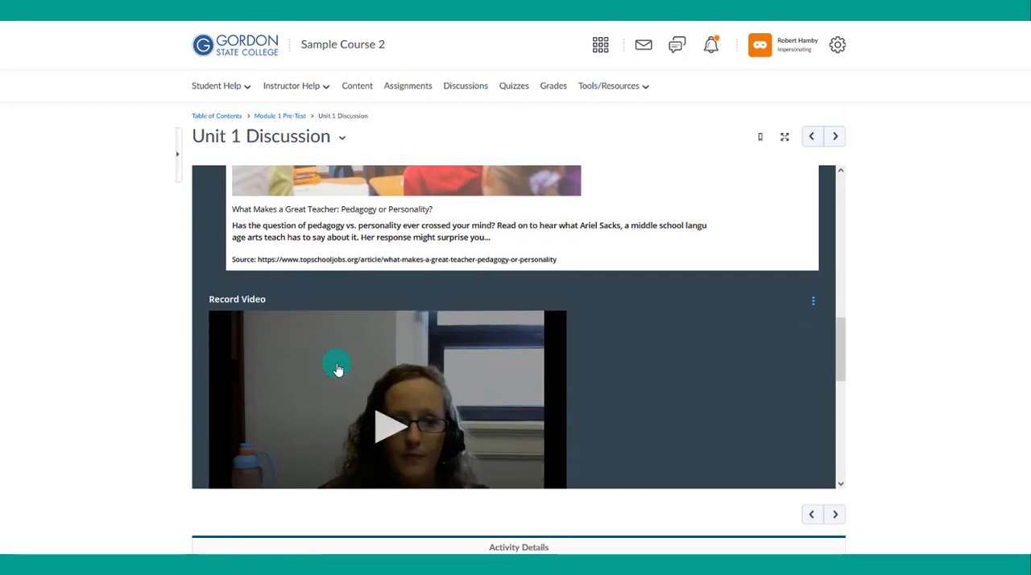
scroll(336, 368, down, 8)
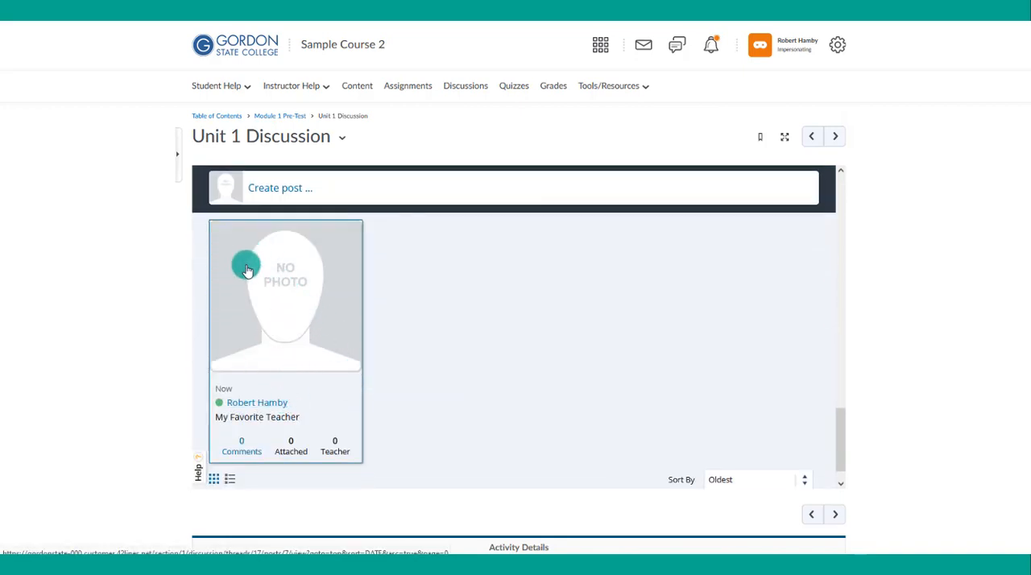
click(250, 373)
scroll(316, 355, down, 15)
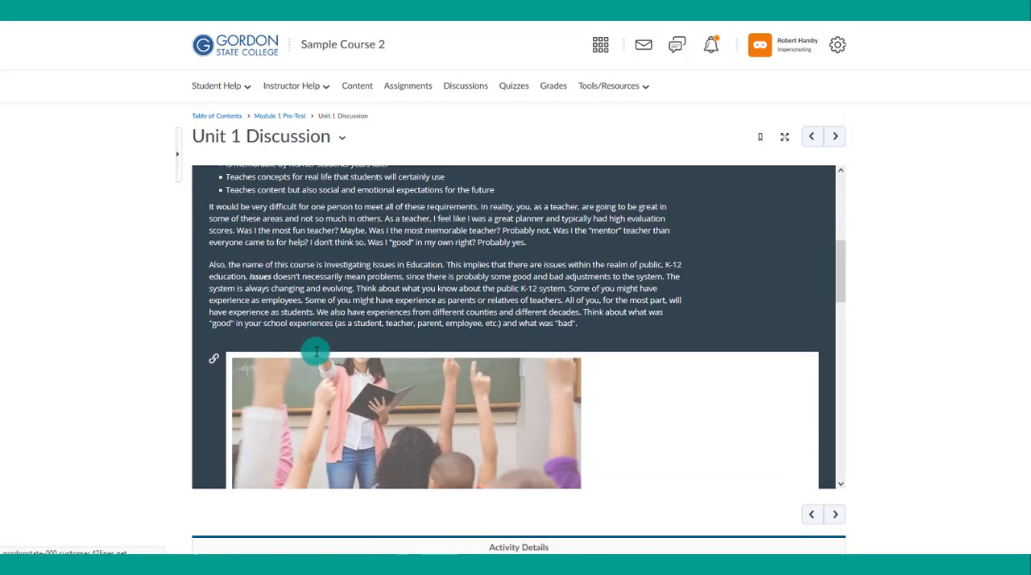
scroll(315, 355, down, 2)
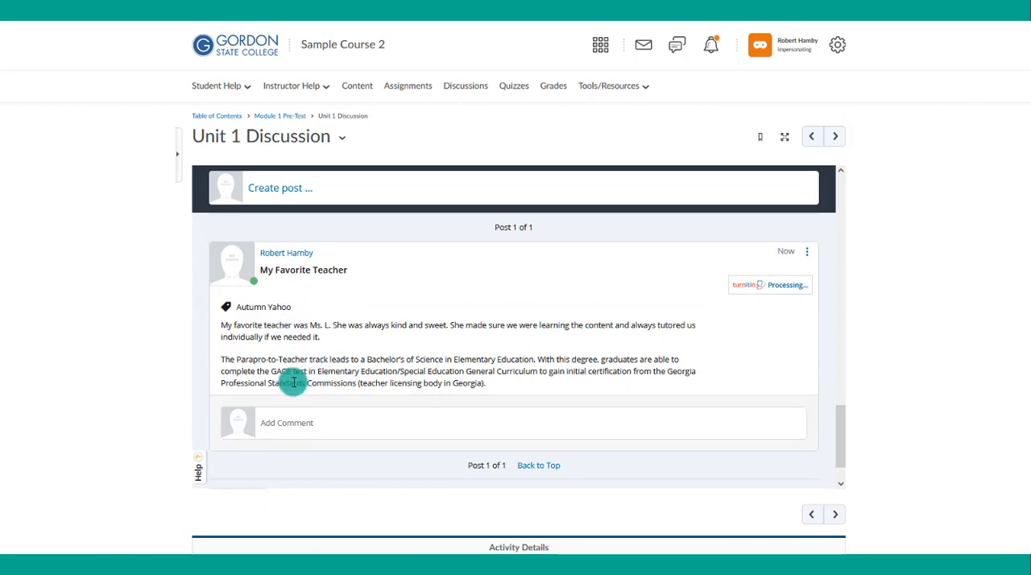
scroll(416, 382, up, 1)
scroll(417, 382, up, 15)
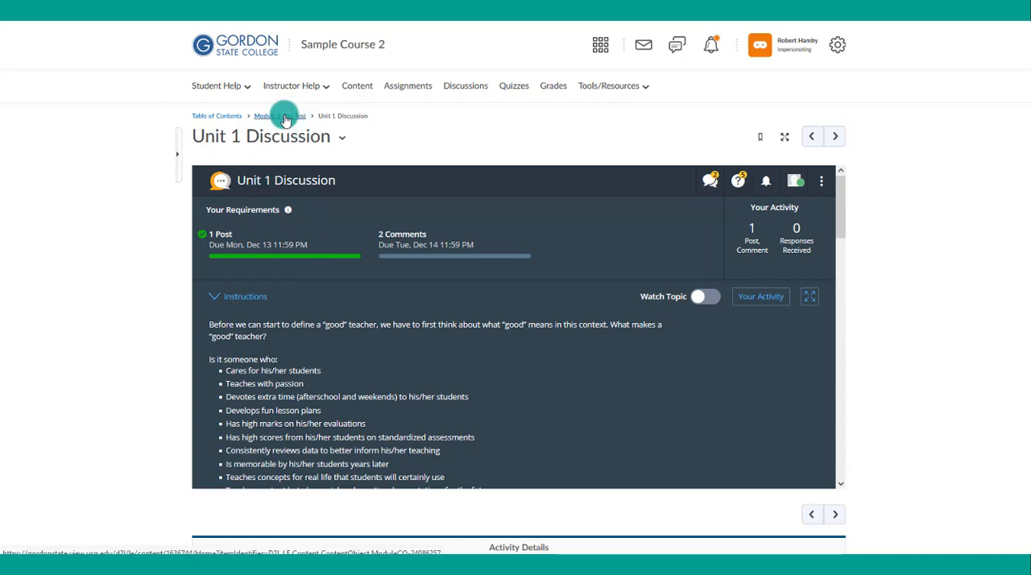
click(285, 118)
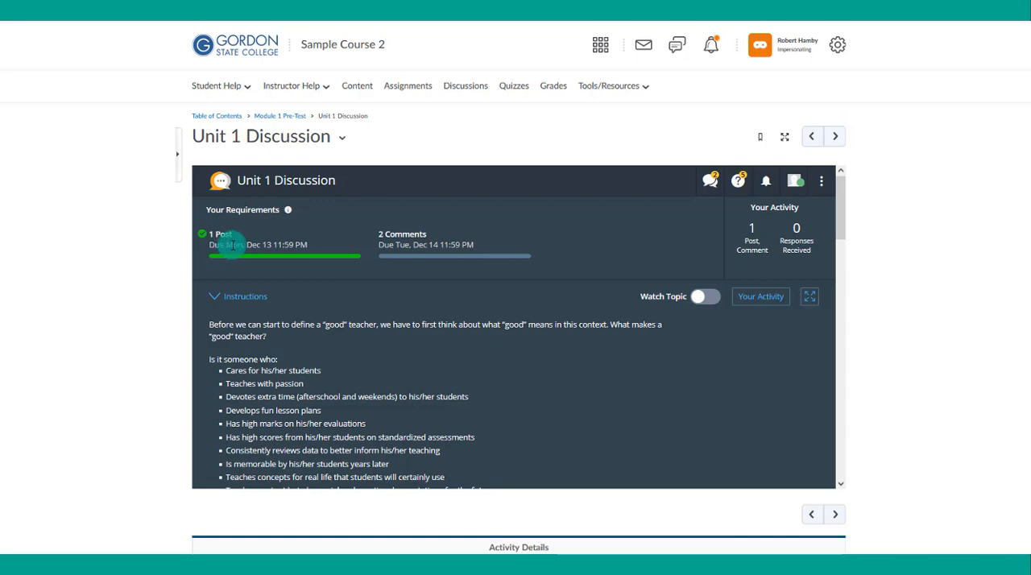
- Check the due date of the one-post requirement in the Unit 1 Discussion
drag(232, 247, 263, 245)
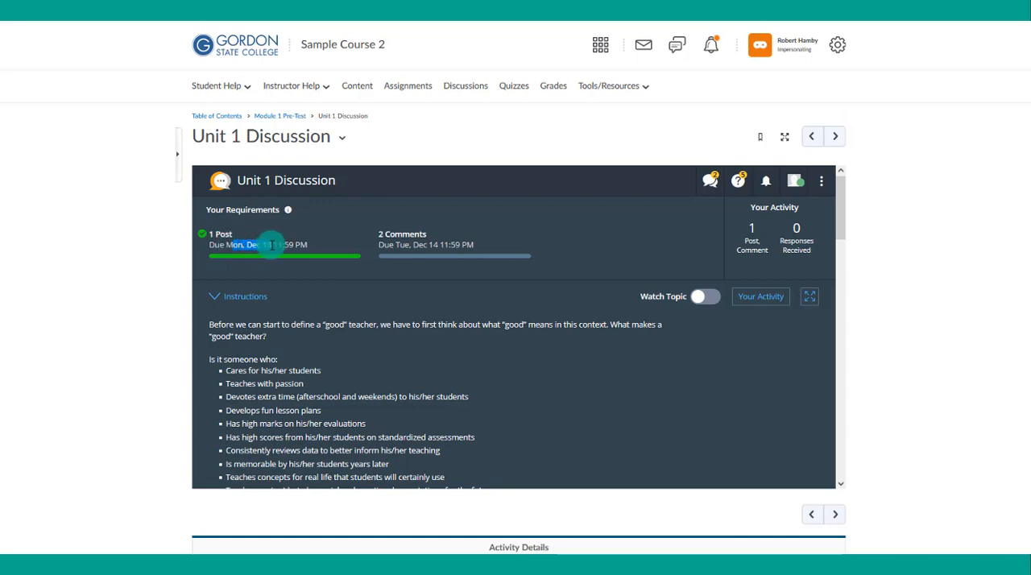
drag(269, 245, 273, 245)
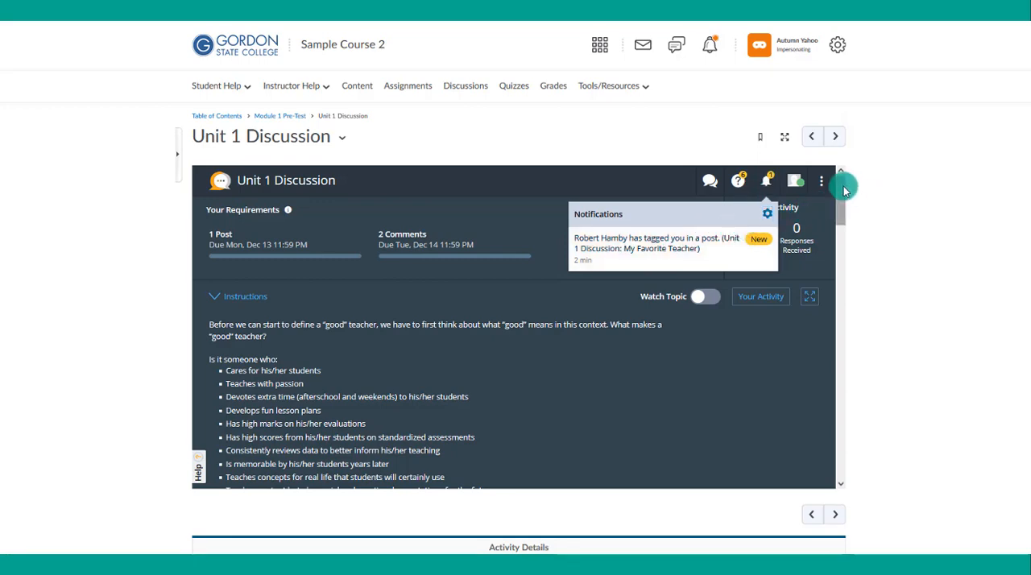
- As the second impersonated student, publish a post titled "My Post" with the Parapro-to-Teacher track text, leaving the teacher-question flag off
drag(839, 187, 823, 379)
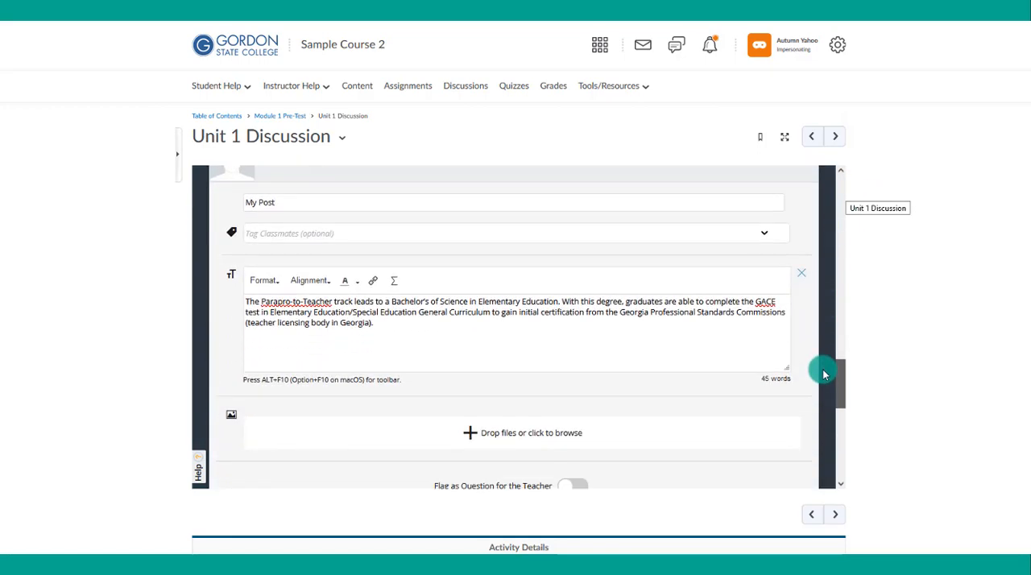
scroll(330, 377, down, 3)
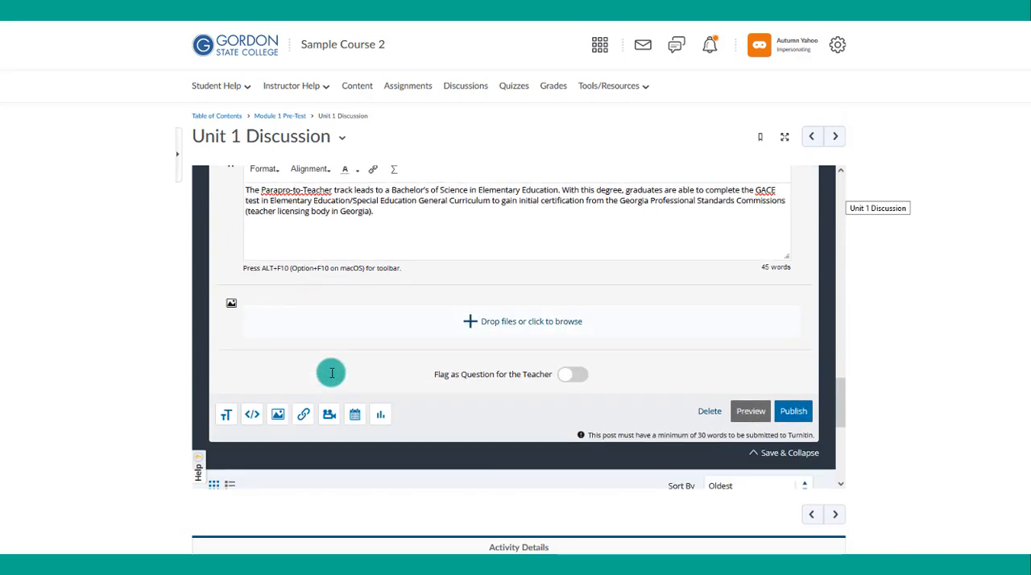
click(793, 403)
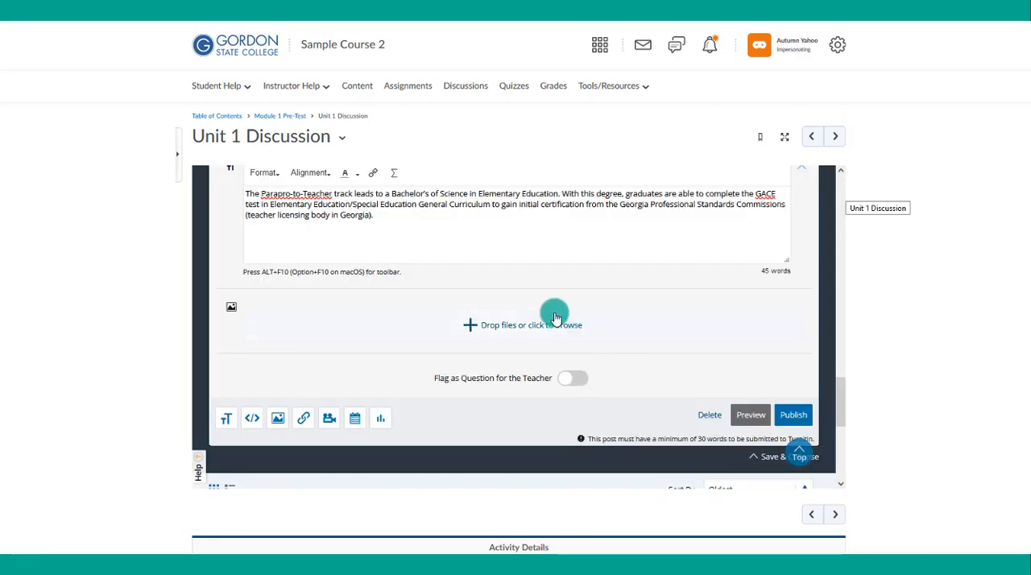
scroll(552, 308, up, 1)
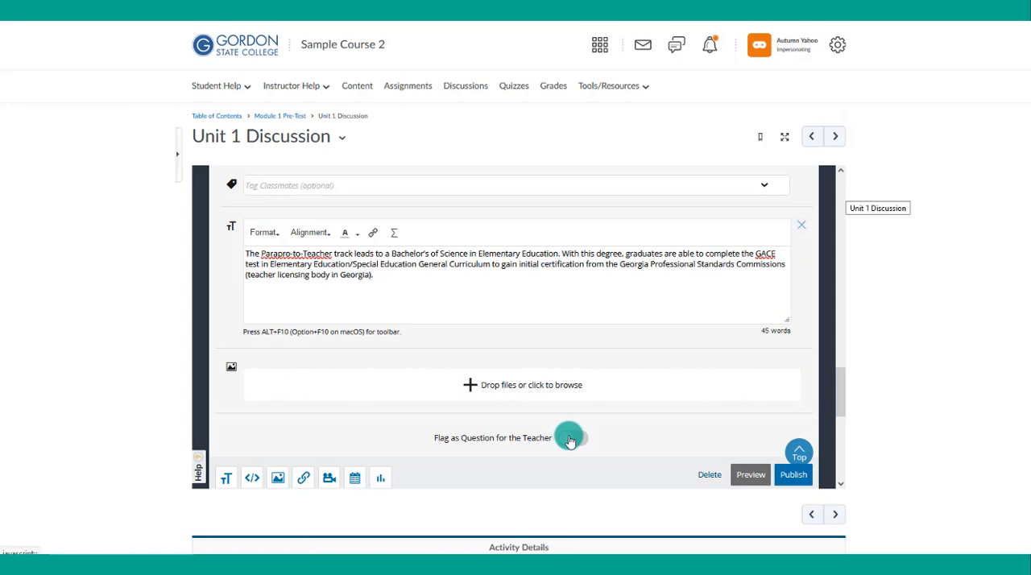
scroll(727, 437, down, 1)
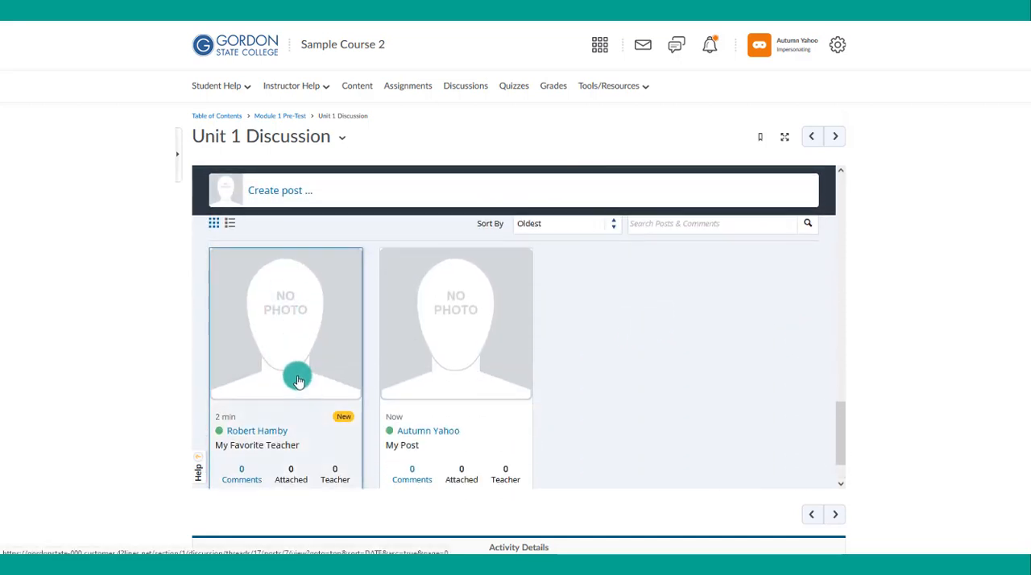
- Open the classmate's "My Favorite Teacher" post from the discussion's post grid
scroll(251, 410, down, 1)
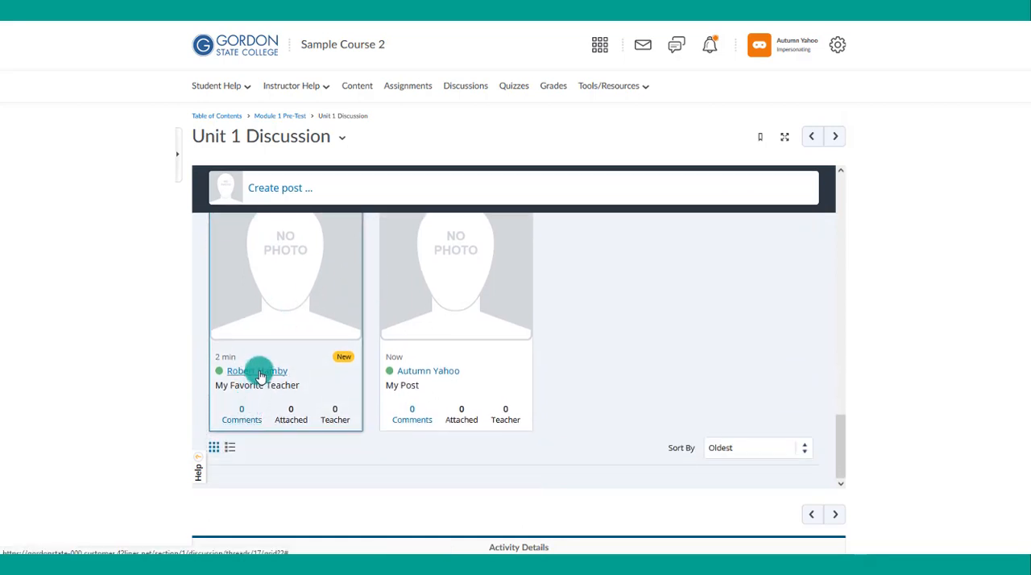
click(260, 376)
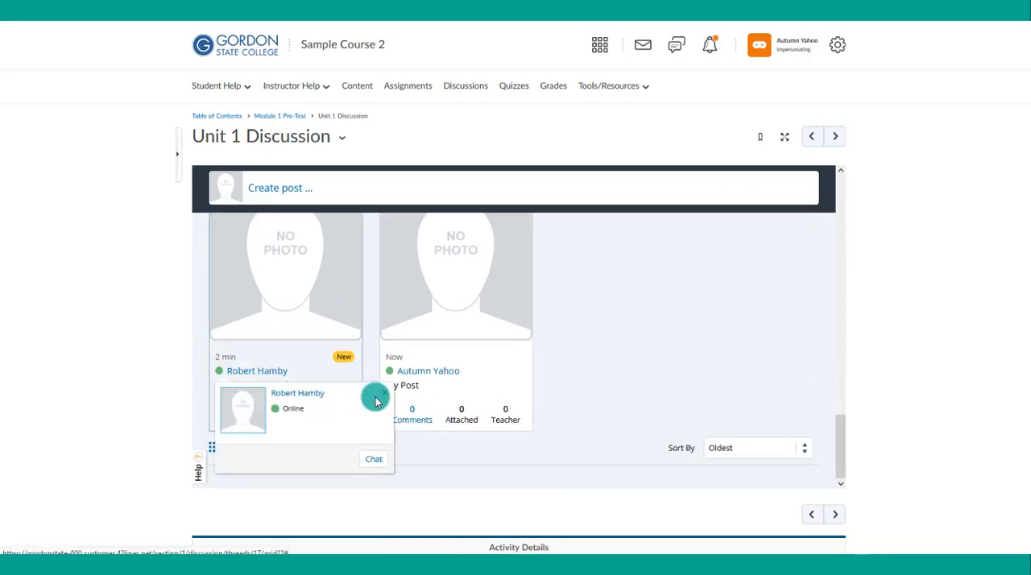
click(320, 339)
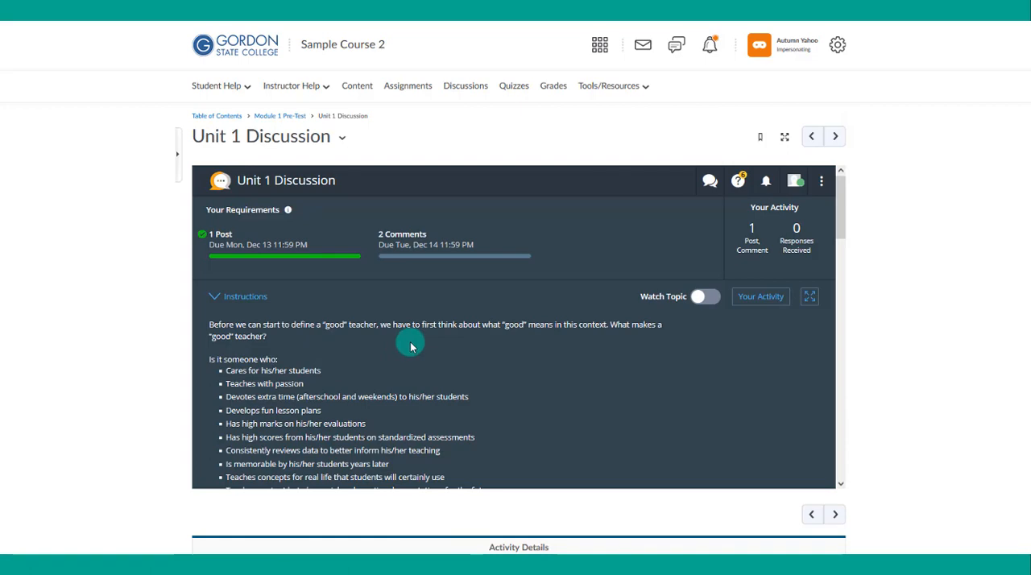
scroll(411, 346, down, 3)
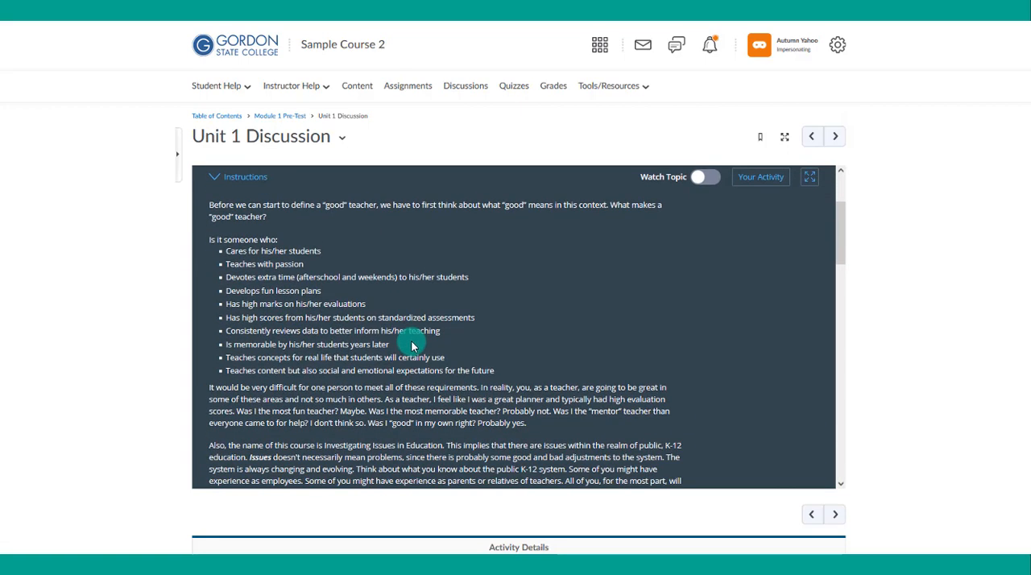
scroll(411, 343, down, 10)
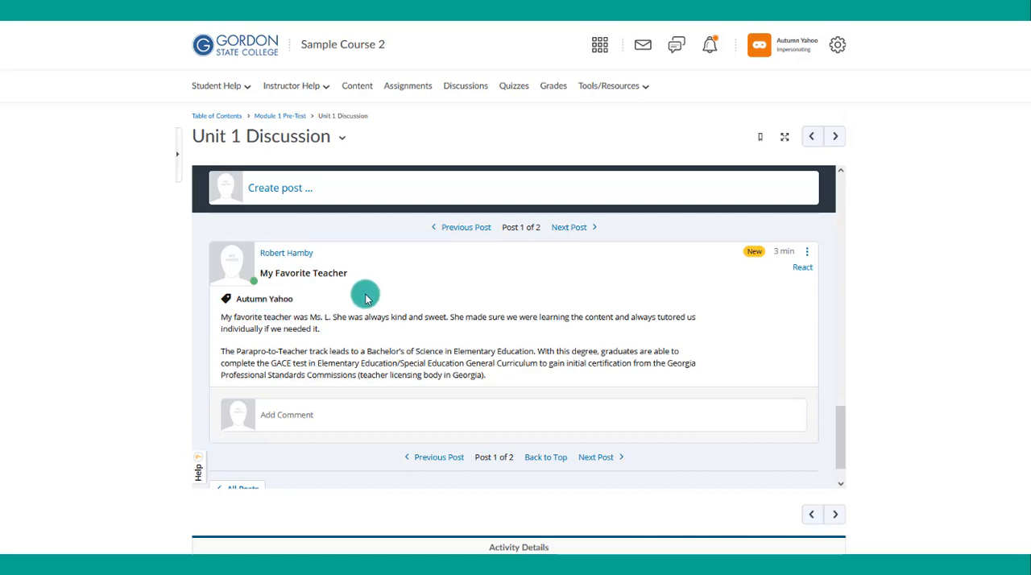
- Publish a comment on "My Favorite Teacher" about having had the same 1st grade teacher, followed by the Parapro-to-Teacher paragraph
click(292, 417)
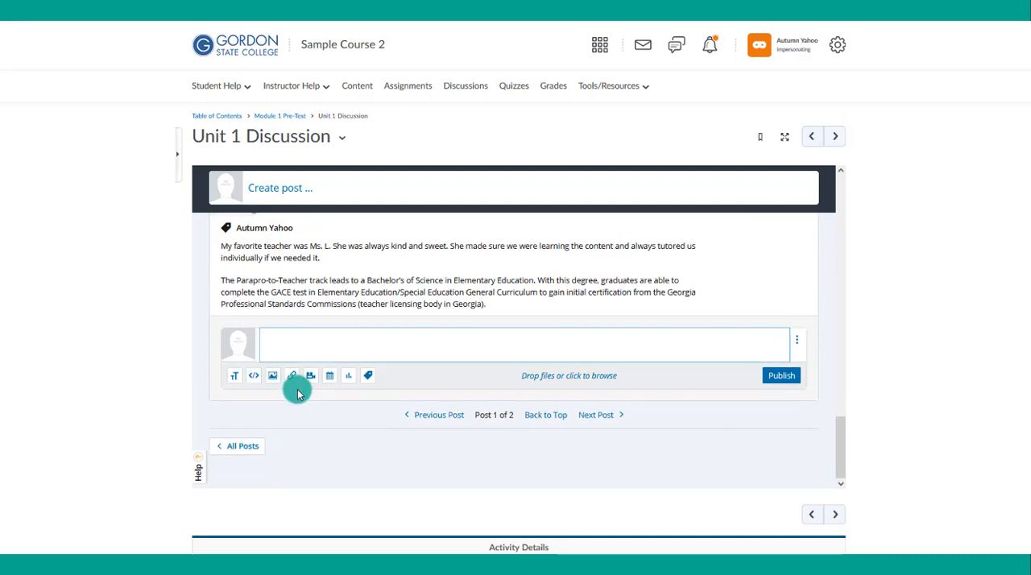
text(That is great! We had the same 1st grade teacher! That is so cool! The Parapro-to-Teacher track leads to a Bachelor's of Science in Elementary Education. With this degree, graduates are able to complete the GACE test in Elementary Education/Special Education General Curriculum to gain initial certification from the Georgia Professional Standards Commissions (teacher licensing body in Georgia).)
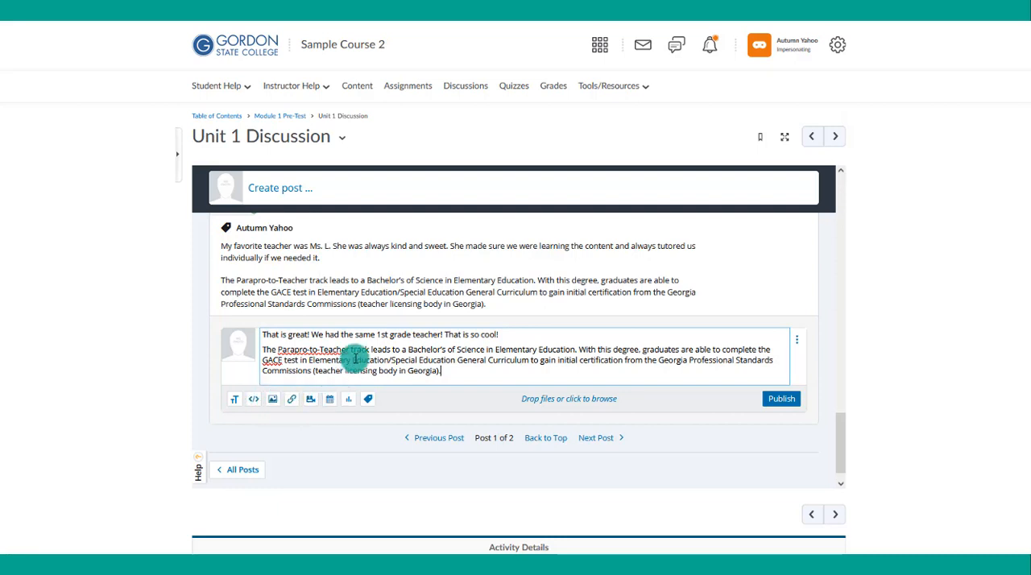
click(783, 398)
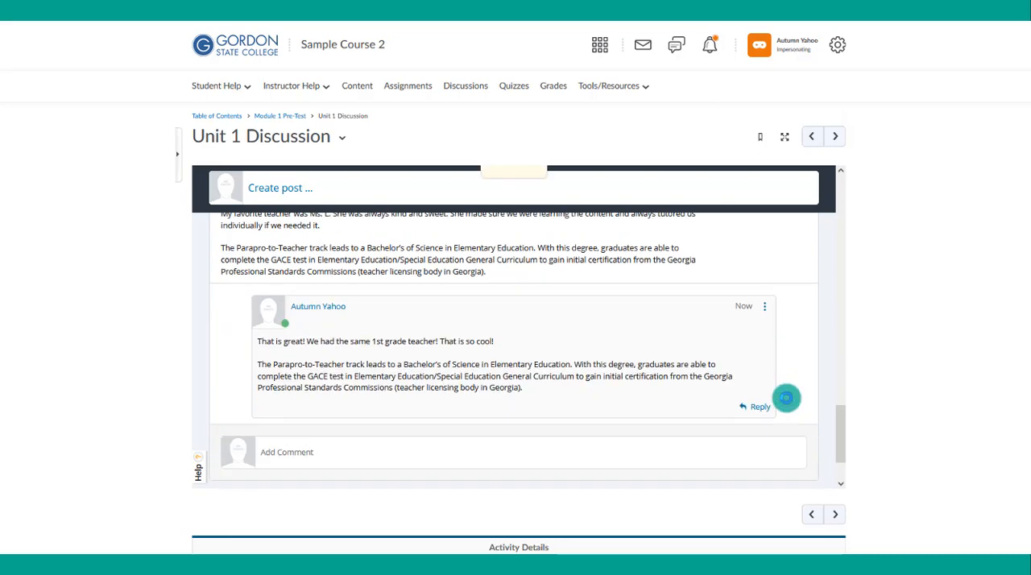
scroll(783, 396, down, 2)
scroll(525, 350, up, 3)
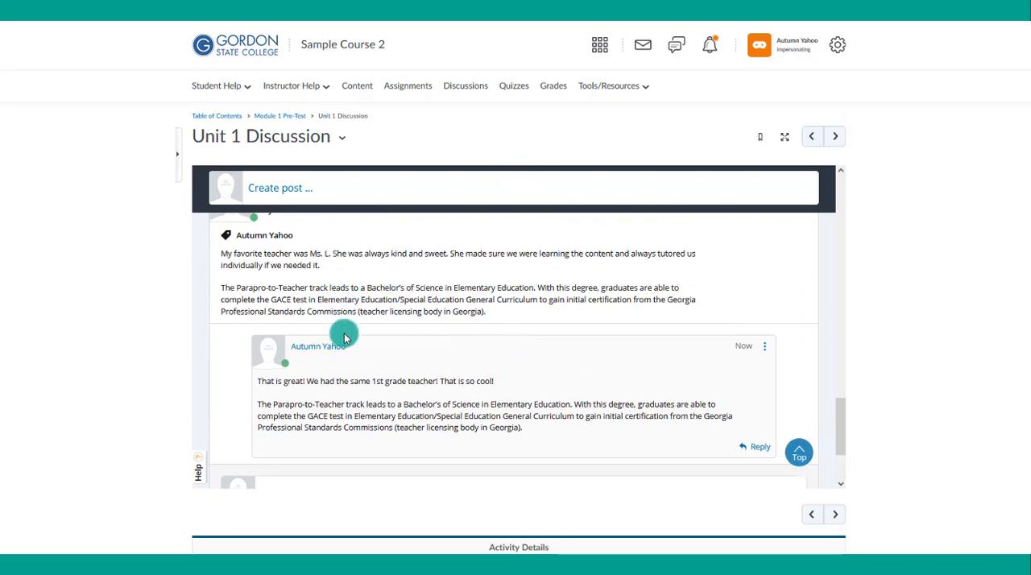
- React to the "My Favorite Teacher" post with "This is helpful"
scroll(552, 384, up, 3)
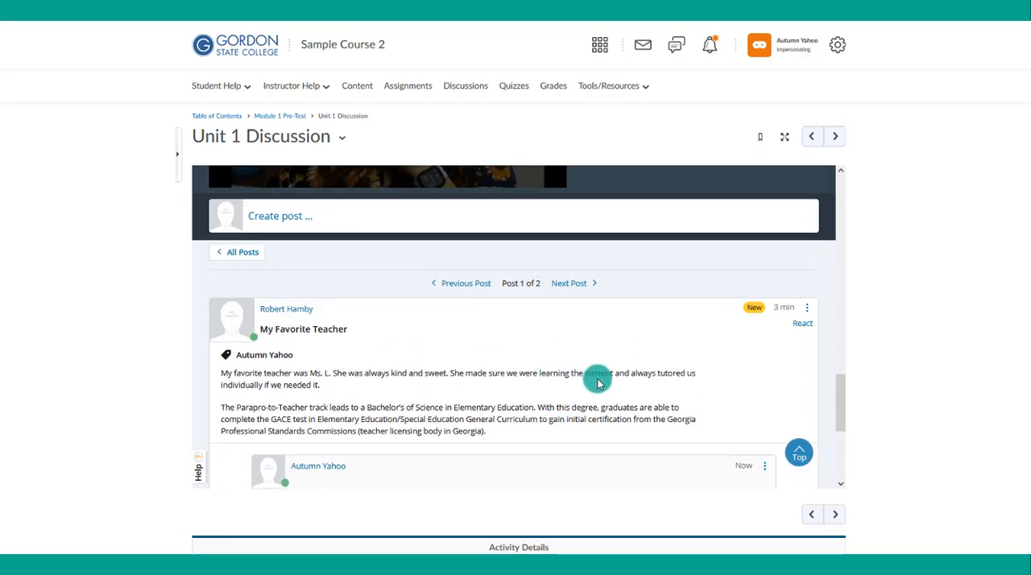
mouse_move(800, 327)
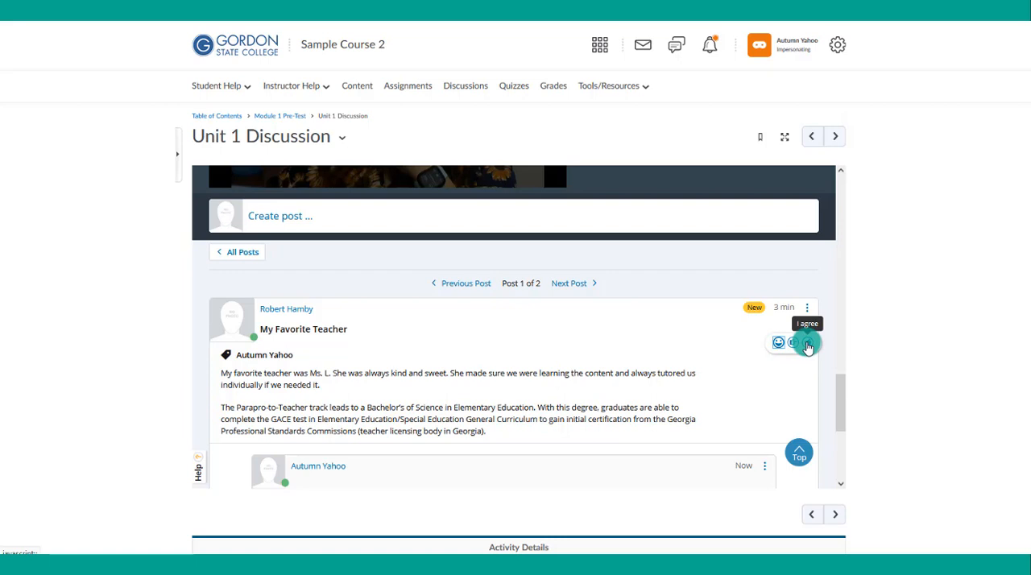
click(777, 345)
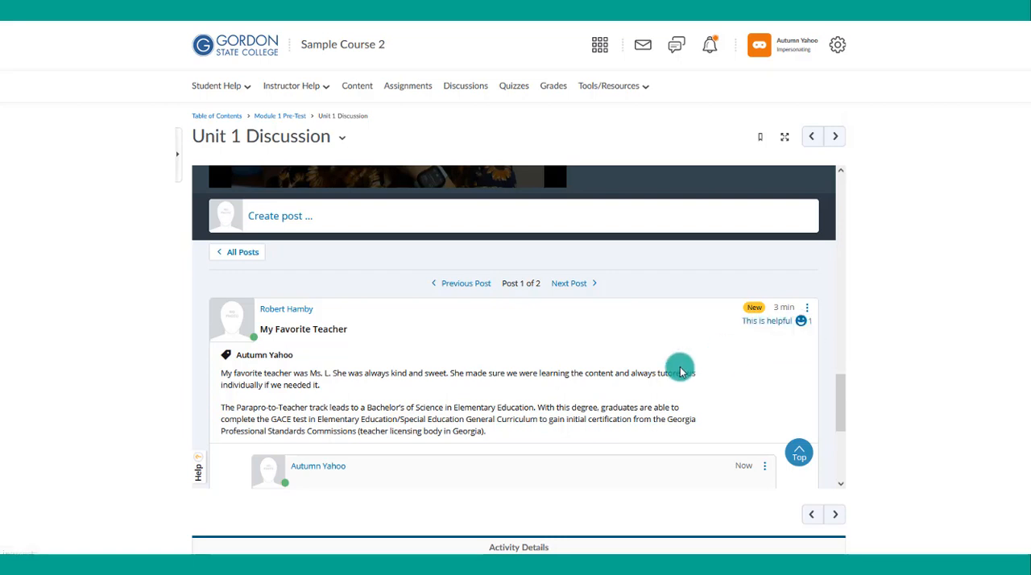
- Browse between "My Favorite Teacher" and "My Post", checking the Turnitin result and the comment and reaction indicators in the post grid
scroll(853, 322, down, 1)
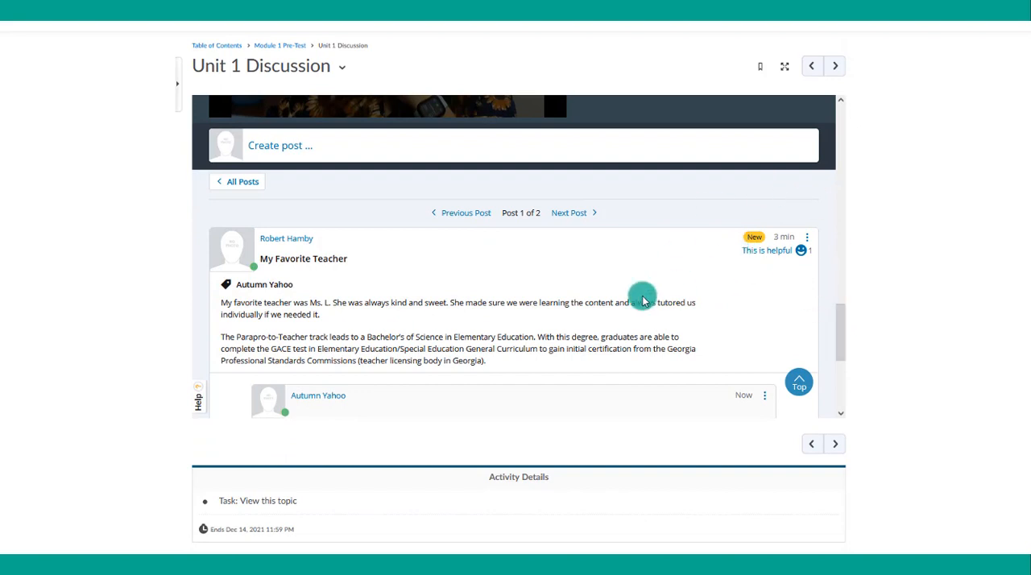
scroll(476, 323, down, 1)
scroll(726, 258, up, 1)
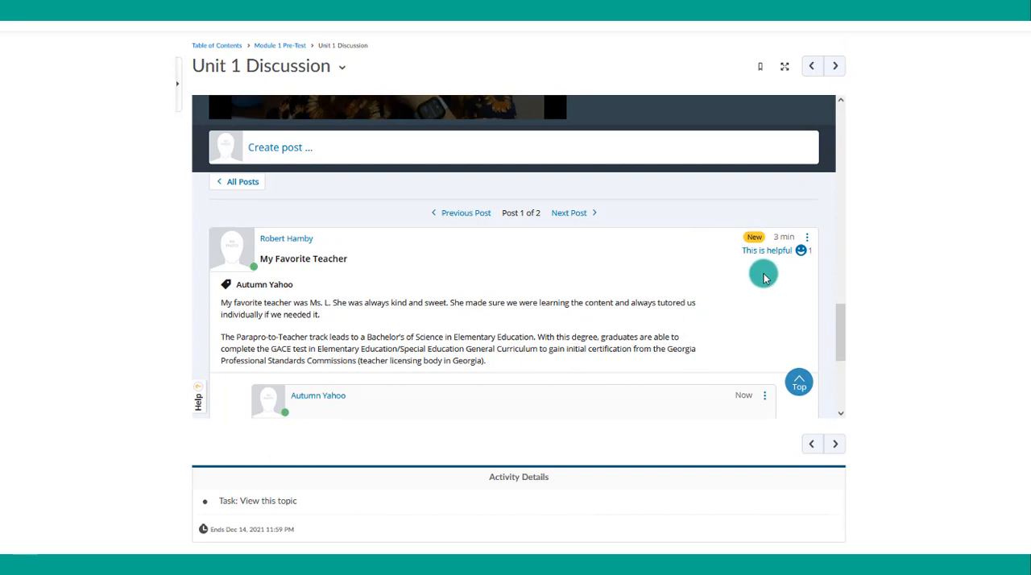
click(571, 212)
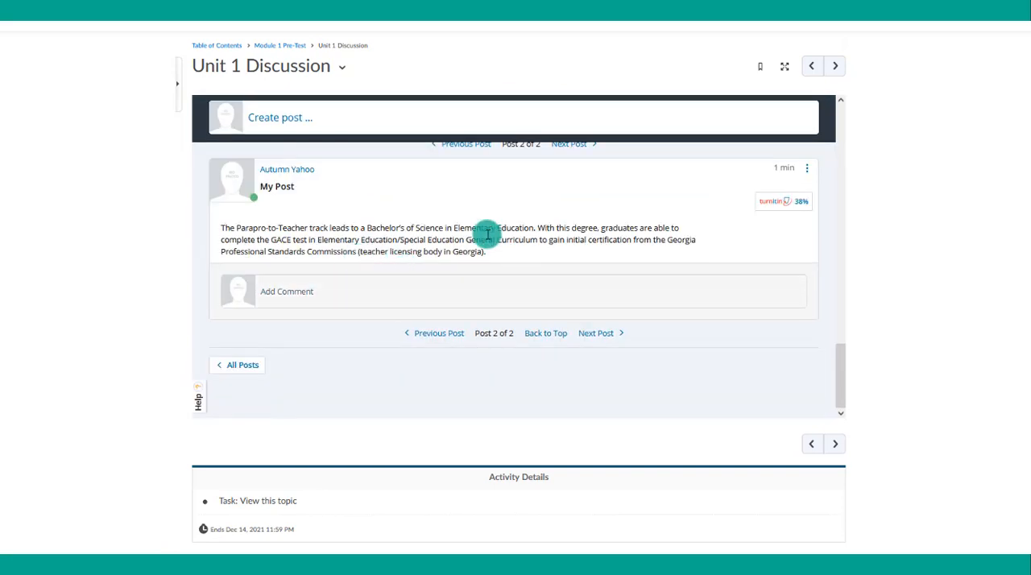
scroll(487, 238, up, 3)
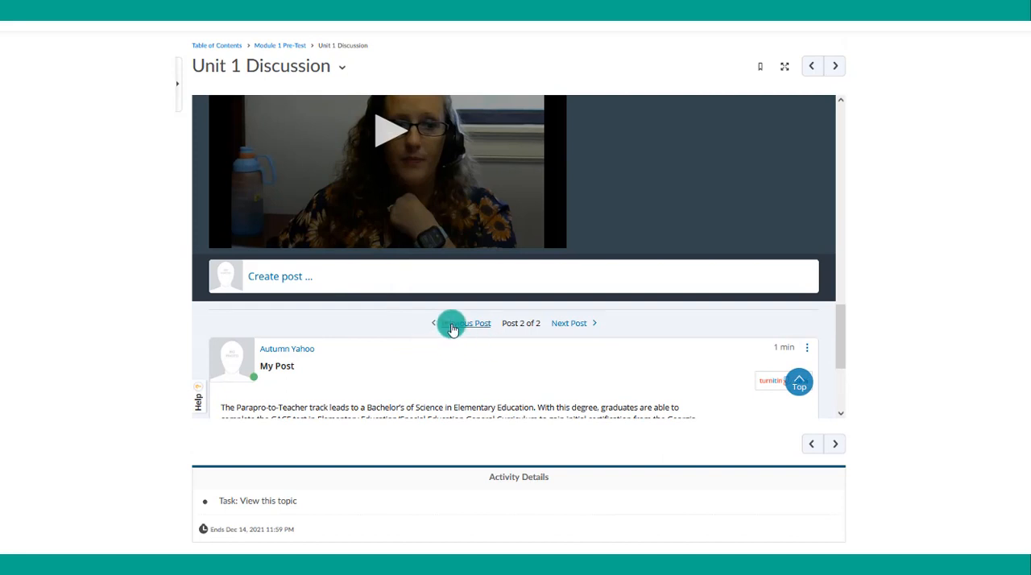
click(452, 327)
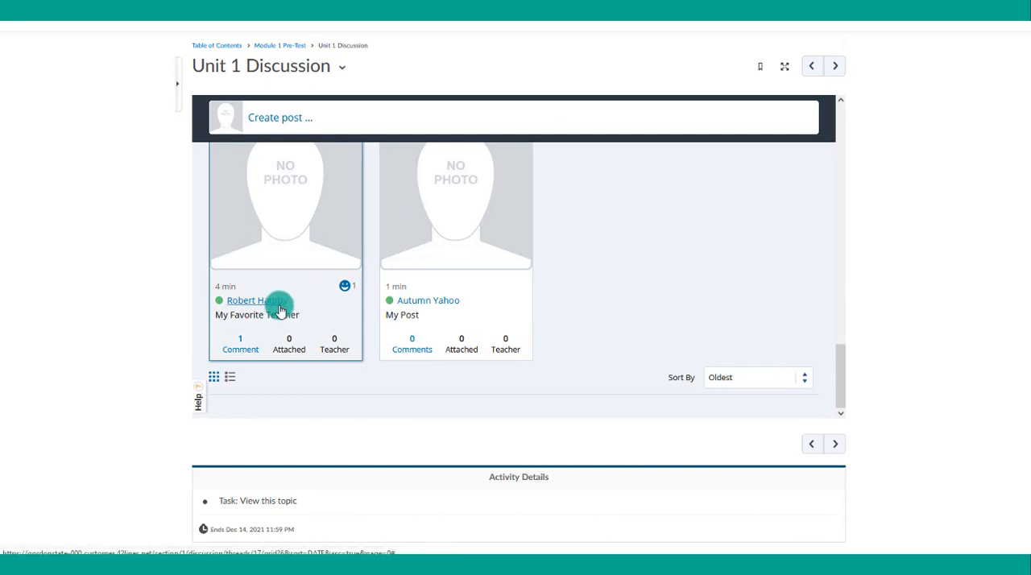
click(344, 293)
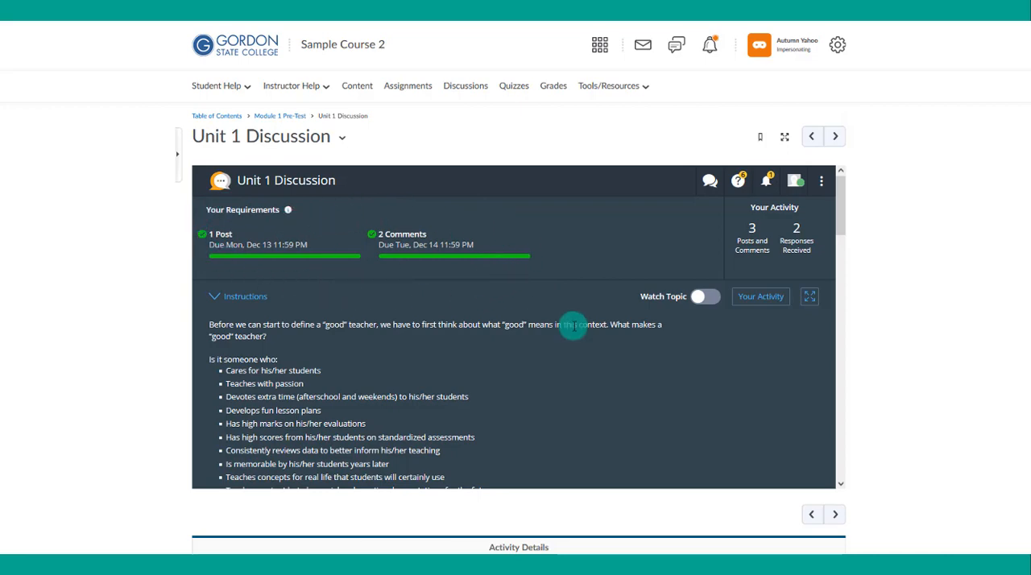
- Review the comment on the sample student's "dsfsd" post and check the completion of the post and comment requirements
scroll(574, 325, down, 20)
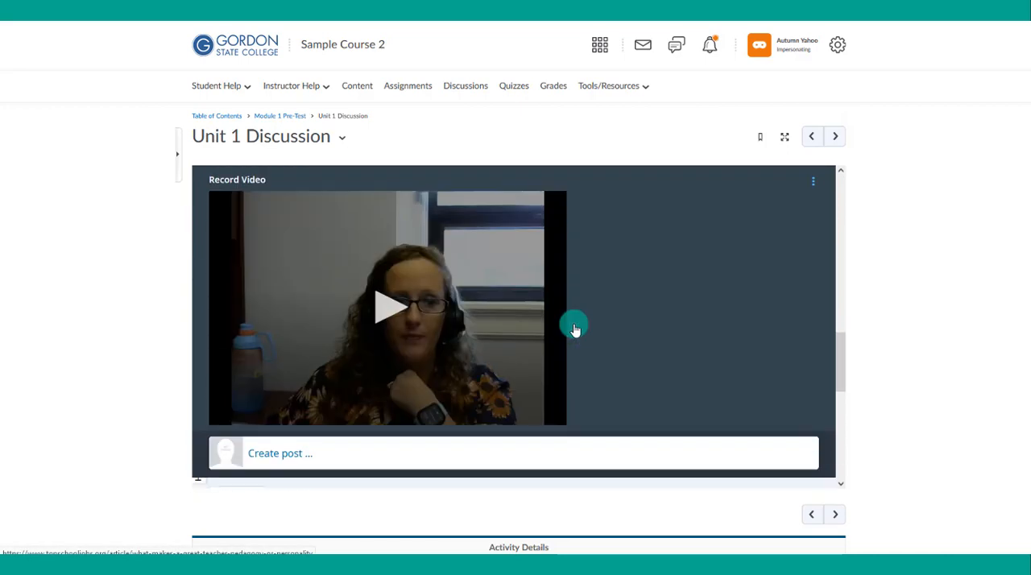
scroll(534, 316, up, 5)
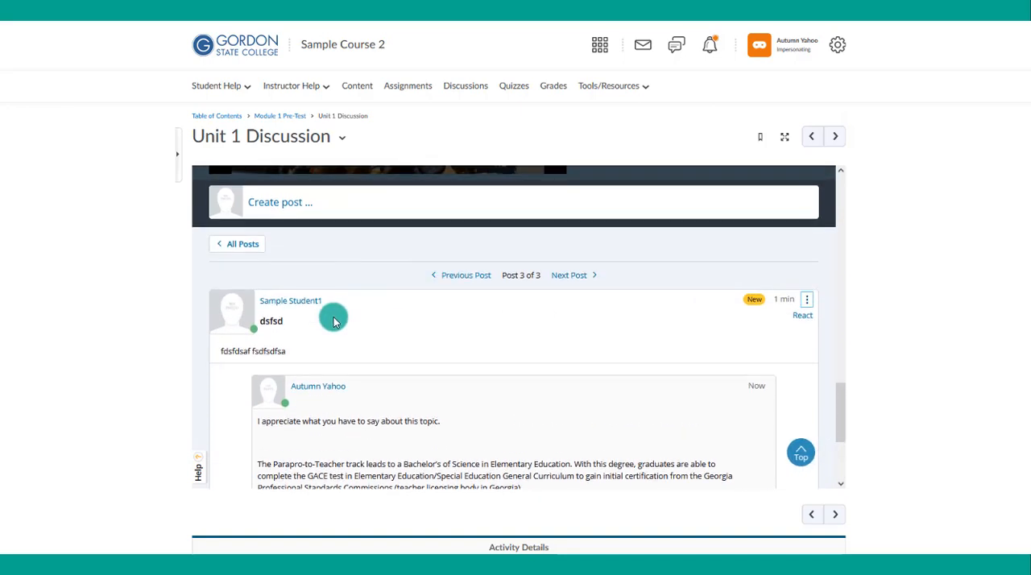
scroll(497, 337, up, 10)
scroll(496, 335, up, 10)
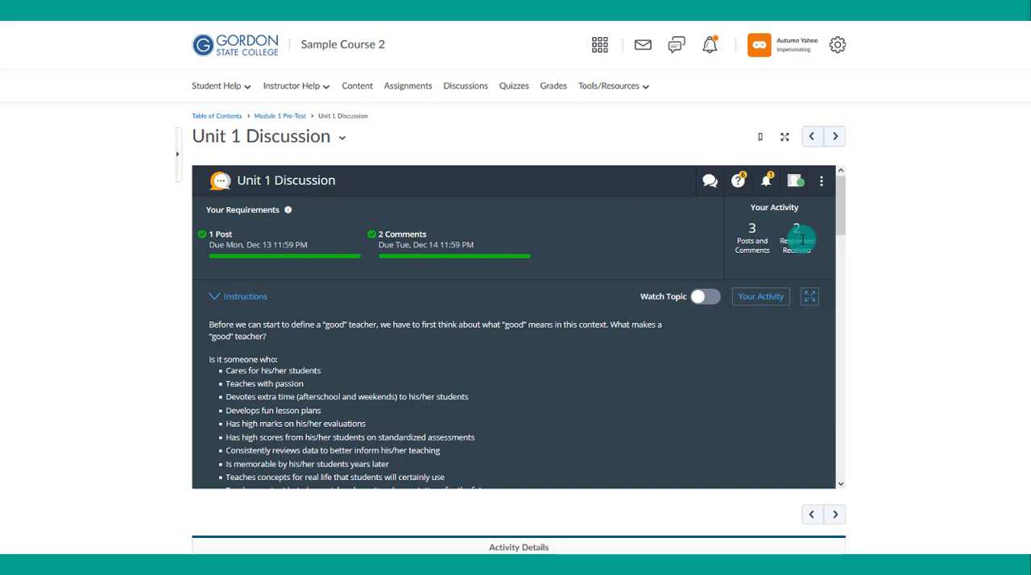
- Open the student's own discussion activity and review the received comment, participation list, activity totals, viewed posts and milestones
click(752, 300)
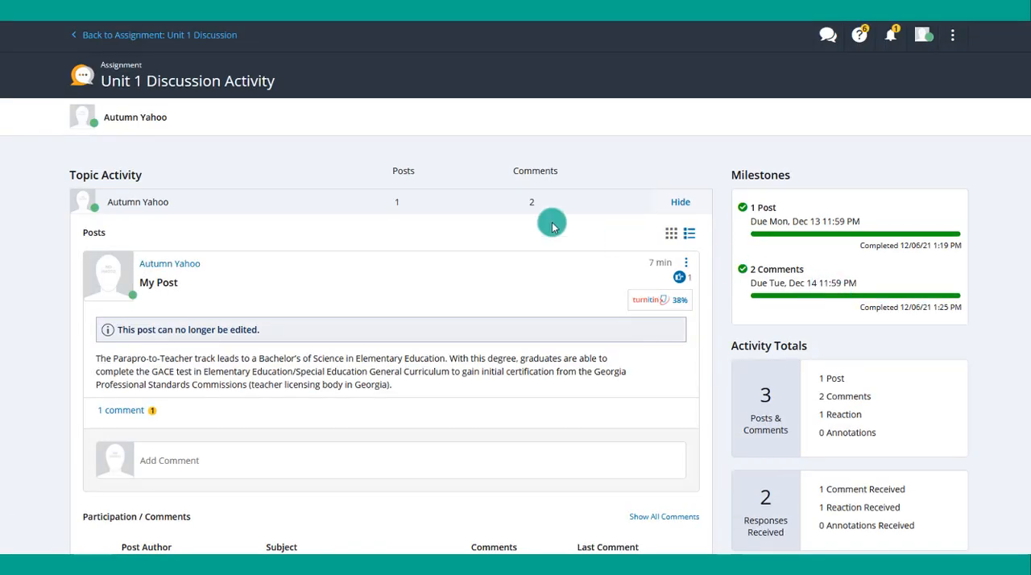
scroll(251, 217, down, 1)
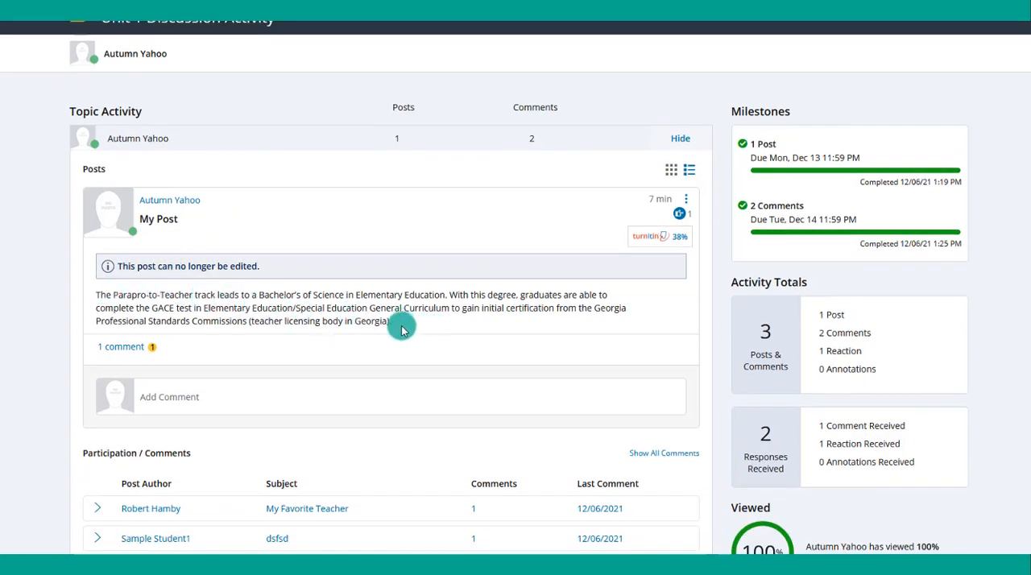
drag(403, 325, 89, 287)
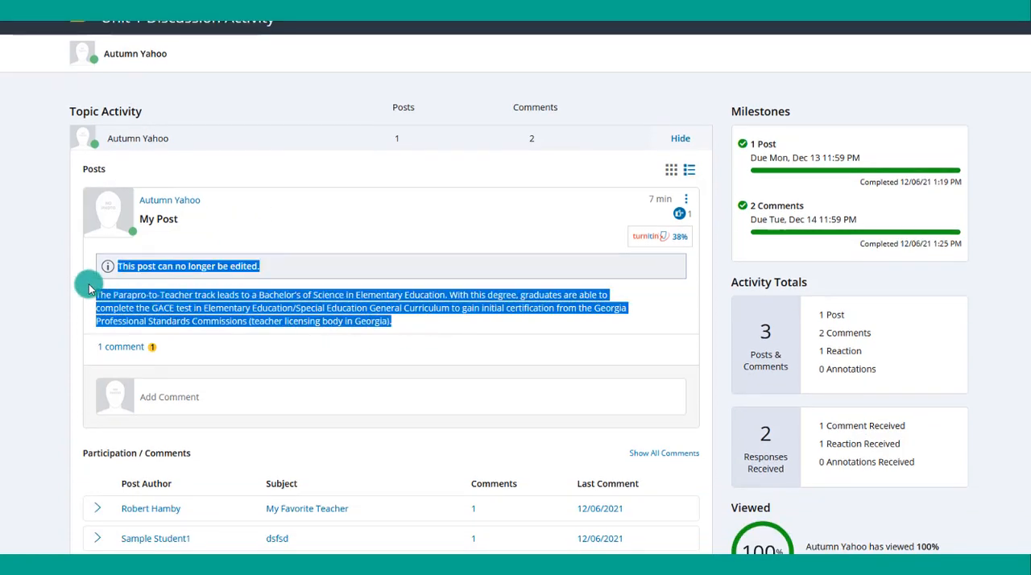
click(115, 348)
scroll(202, 330, down, 1)
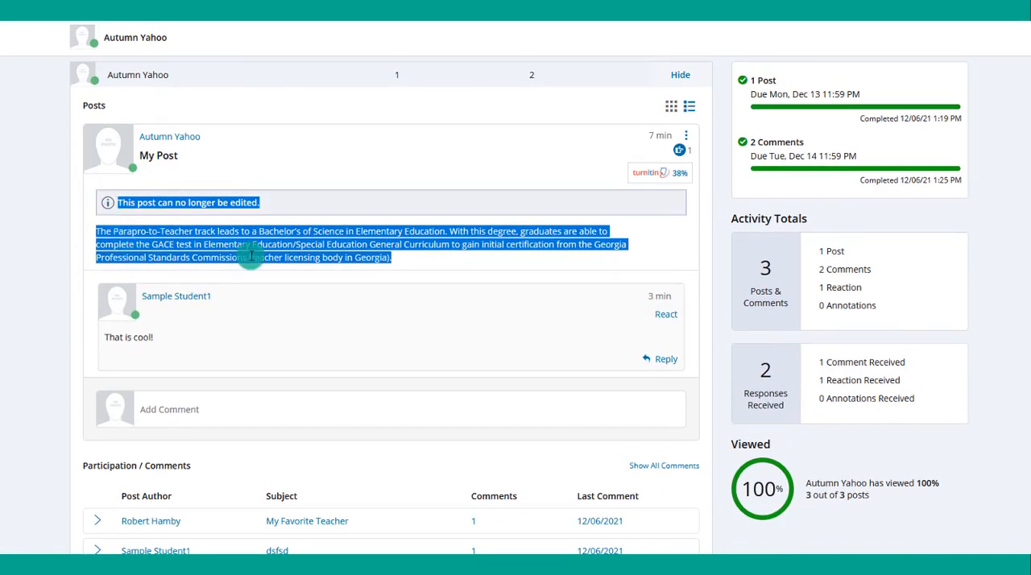
scroll(250, 255, down, 1)
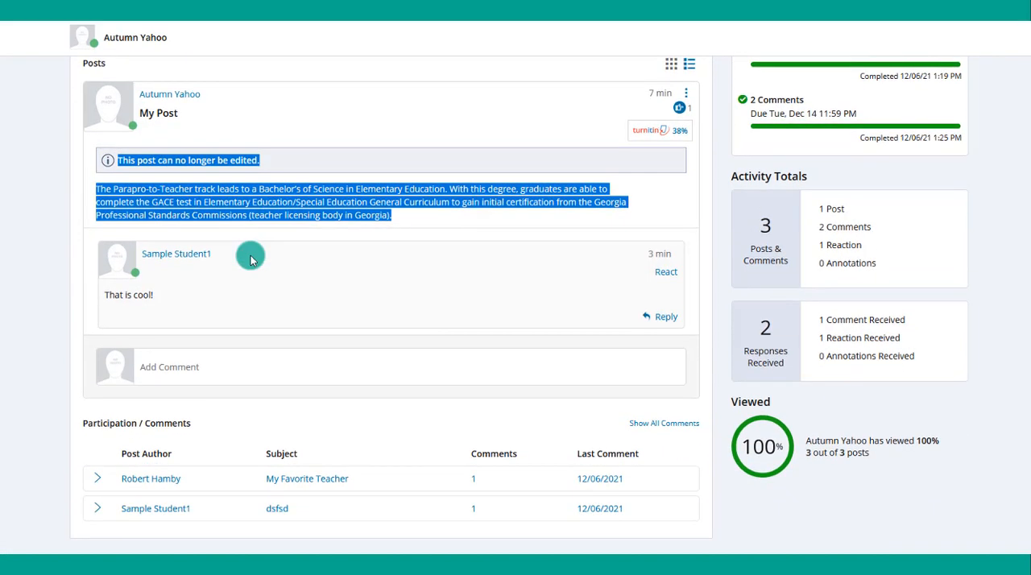
click(151, 479)
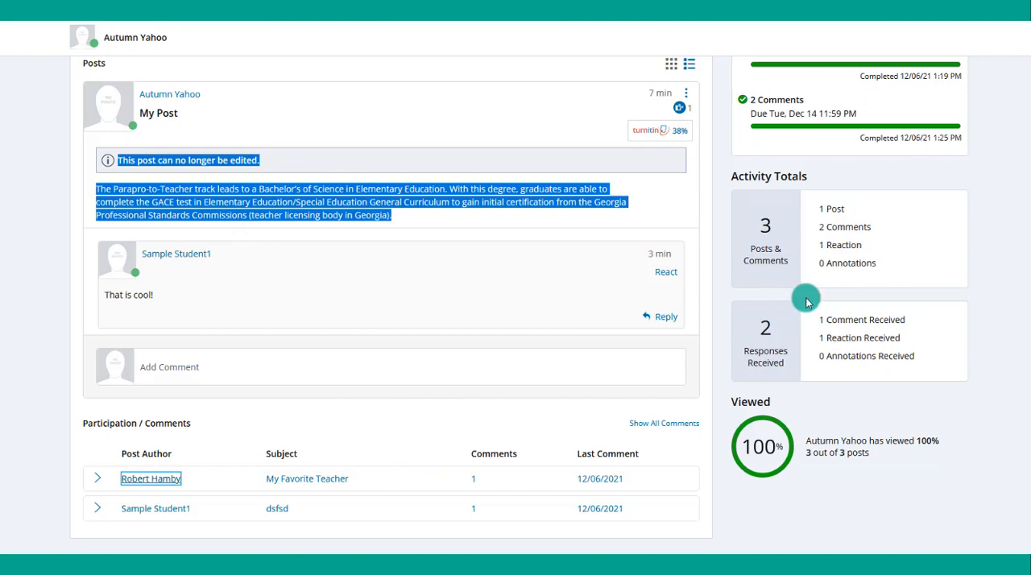
scroll(806, 295, up, 3)
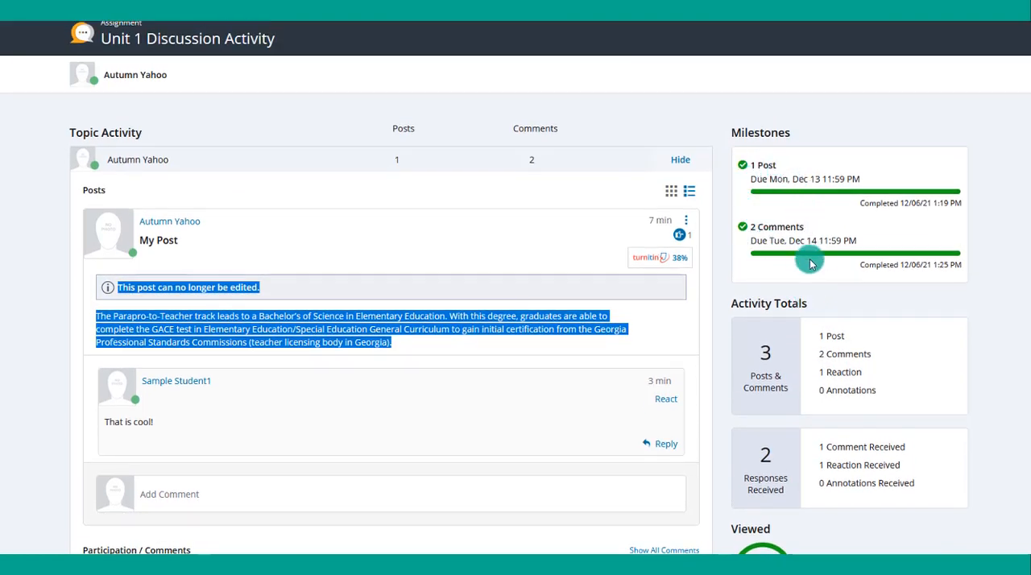
- Review the student's activity totals and responses received, checking posts, comments and reactions made as well as comments and reactions received
scroll(806, 260, down, 2)
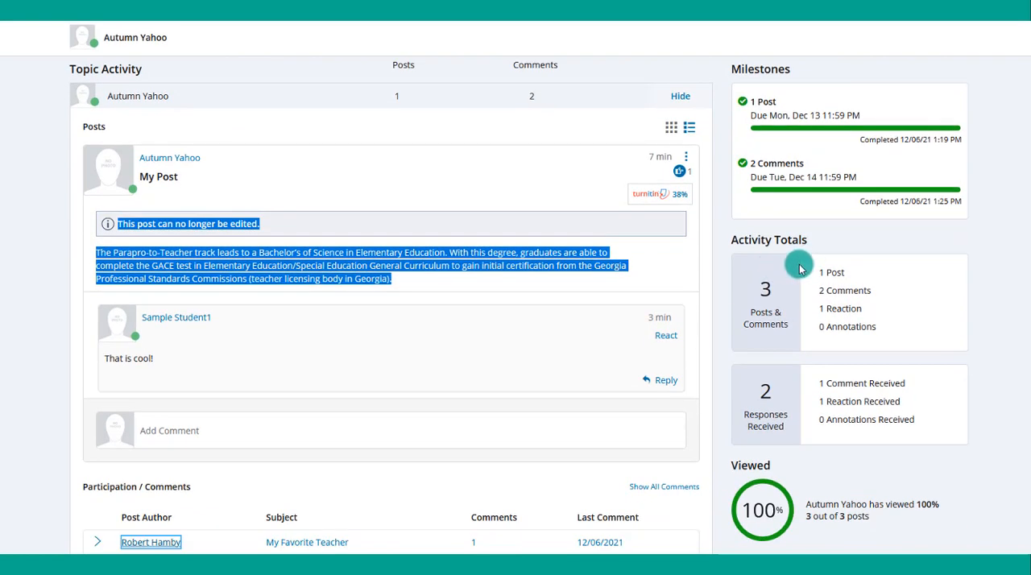
drag(819, 275, 878, 291)
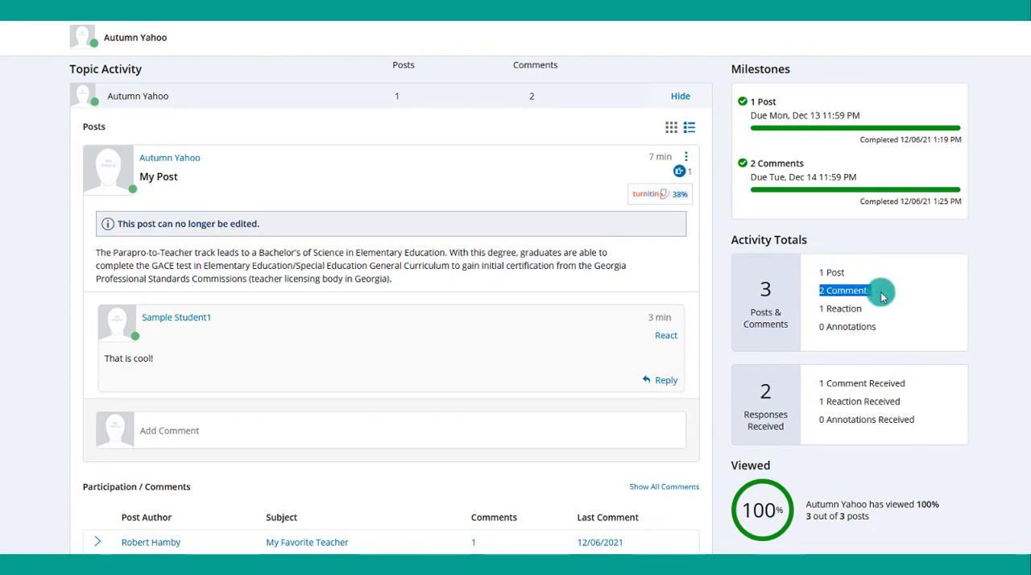
drag(817, 310, 877, 308)
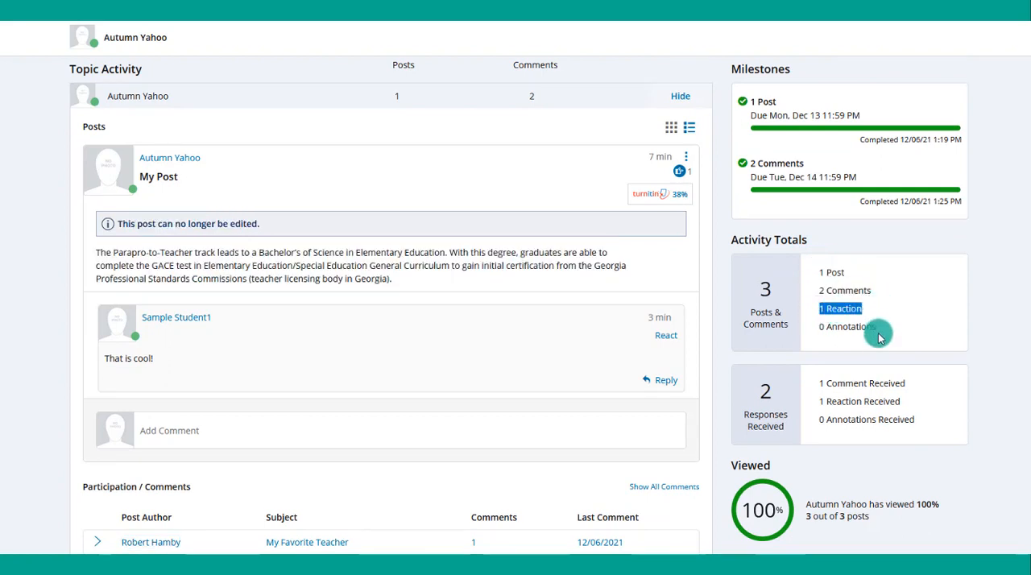
click(812, 391)
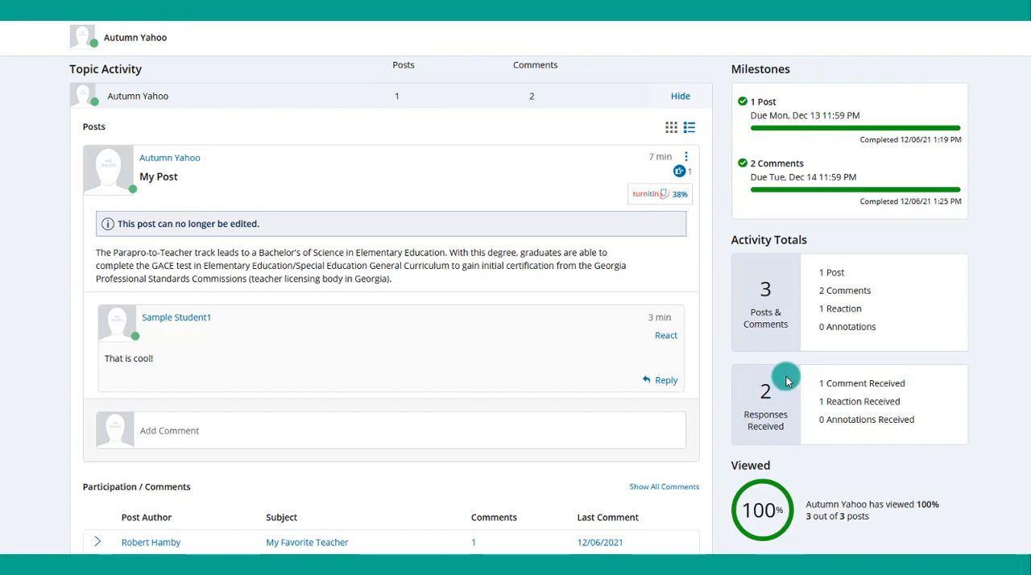
drag(817, 383, 909, 387)
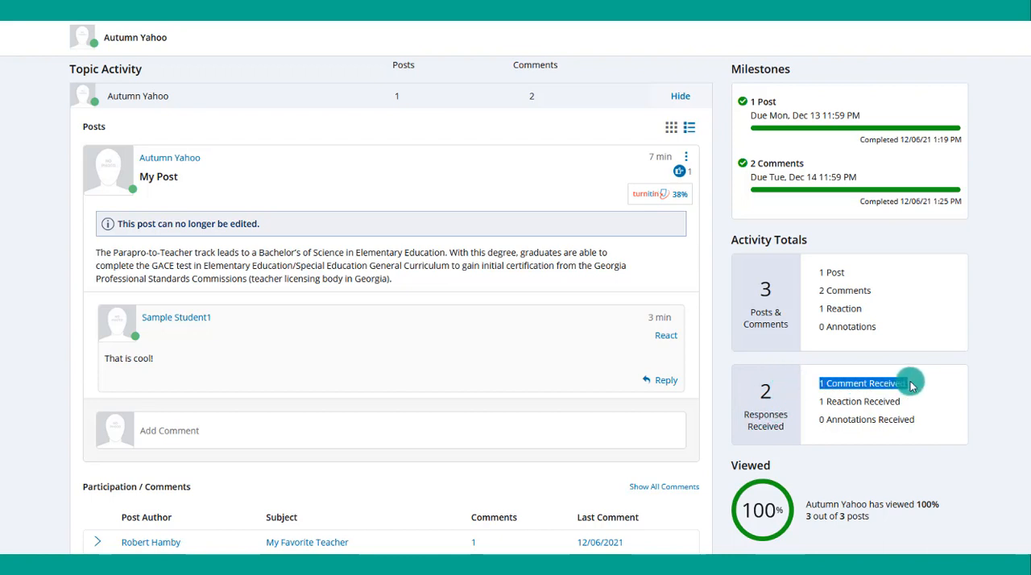
drag(819, 400, 899, 401)
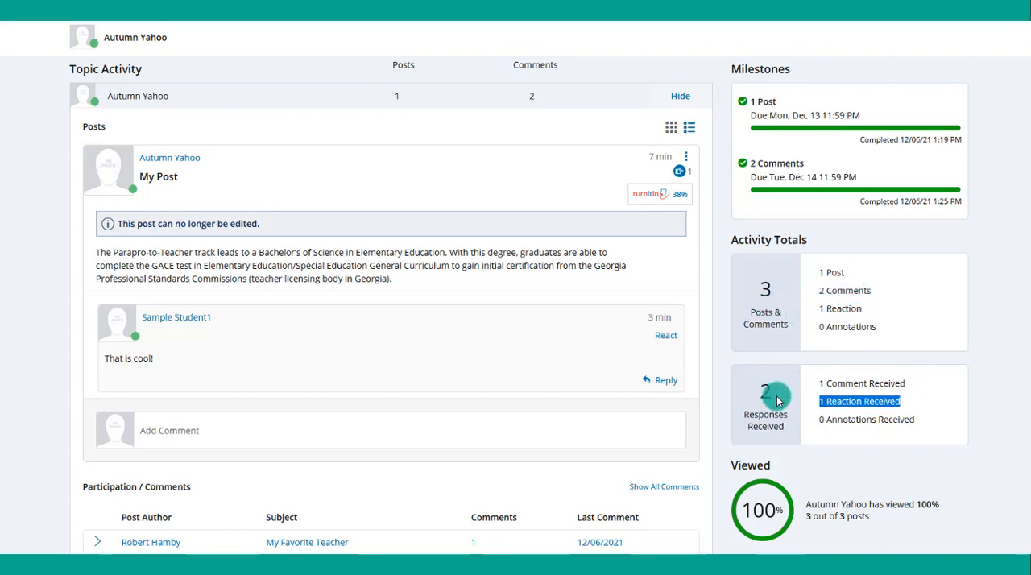
- Open the Turnitin similarity report for "My Post", go through the viewer introduction and examine the matching Gordon State College source
scroll(779, 401, up, 2)
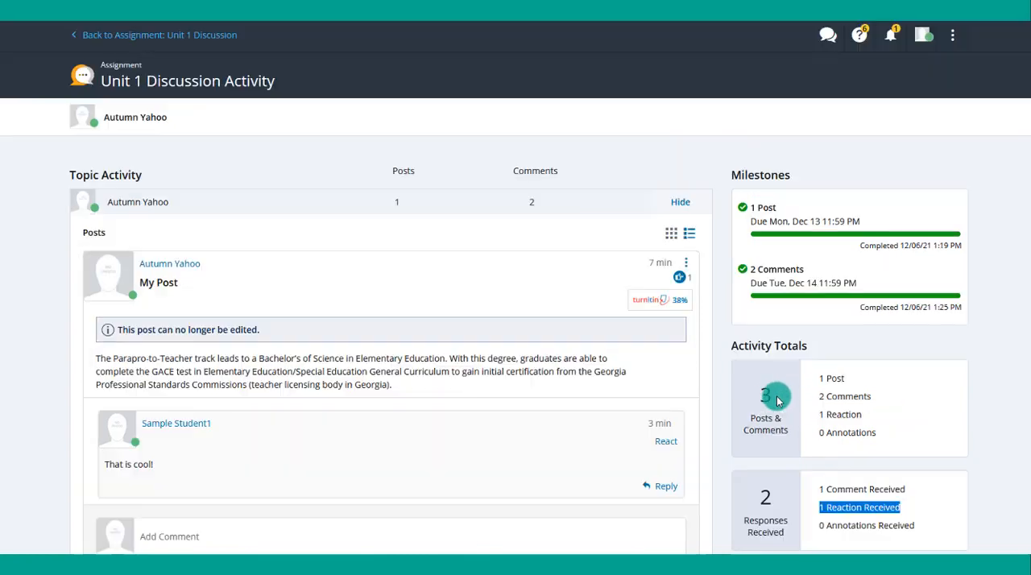
click(654, 307)
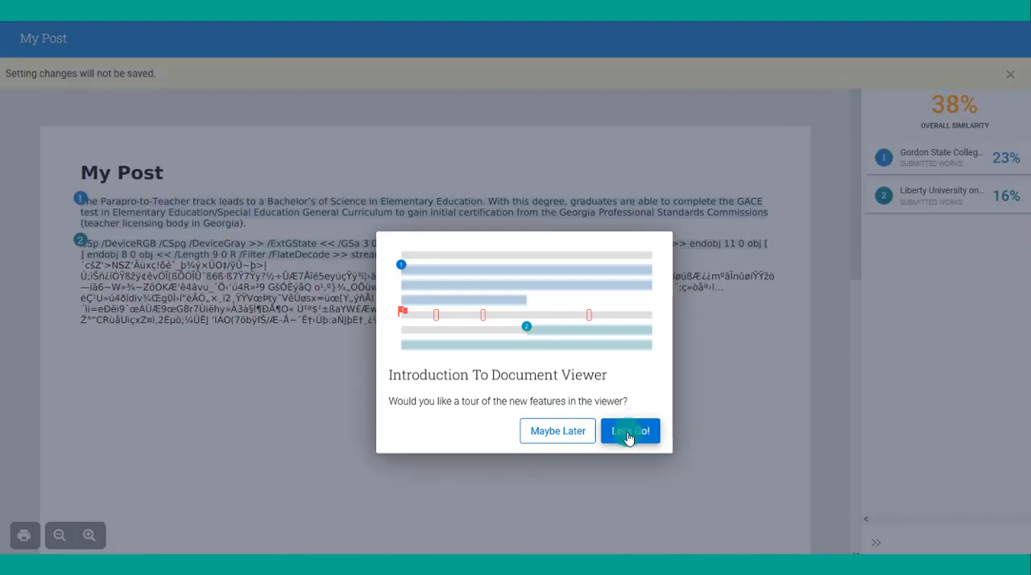
click(629, 432)
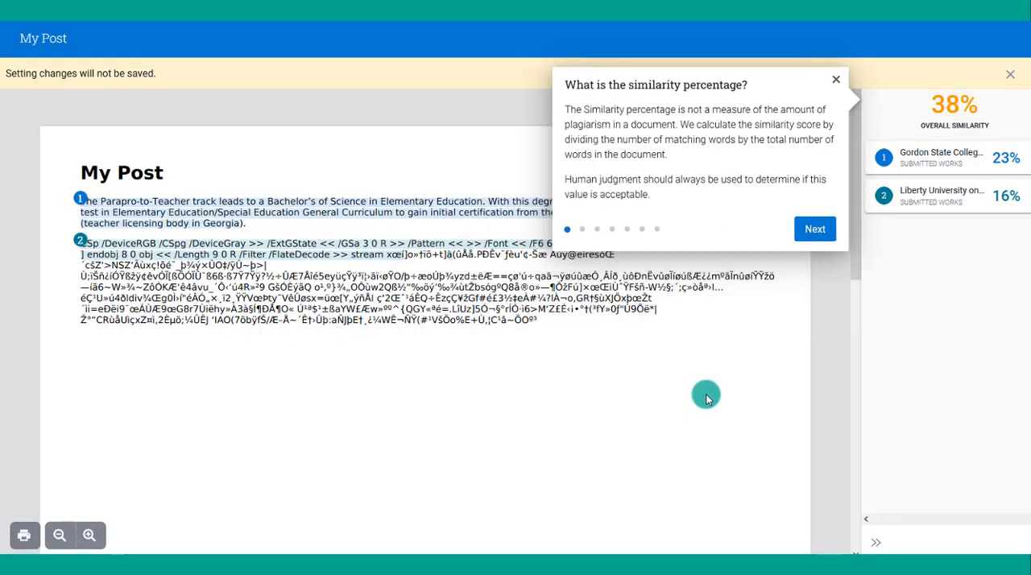
click(809, 235)
click(661, 184)
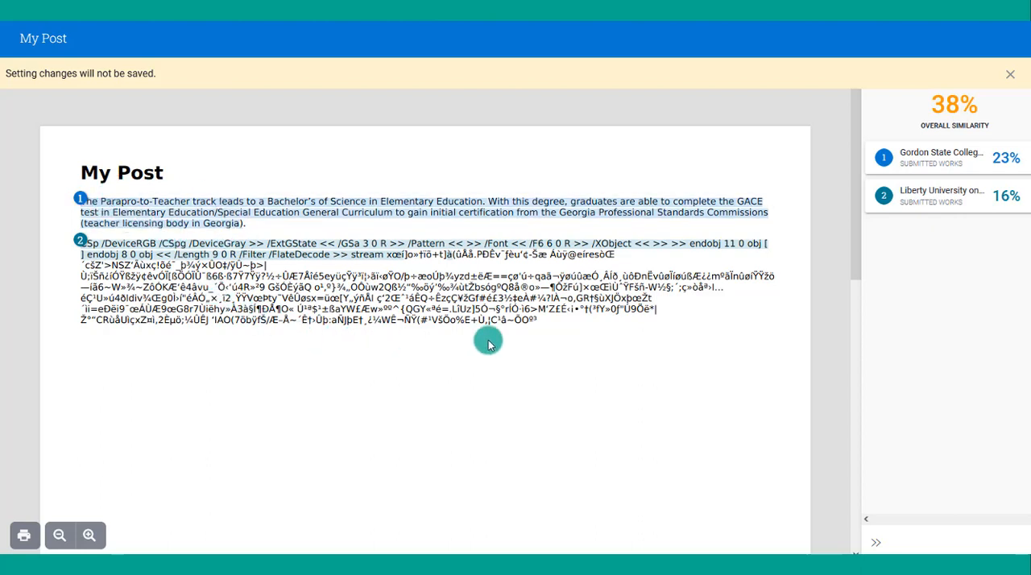
click(936, 171)
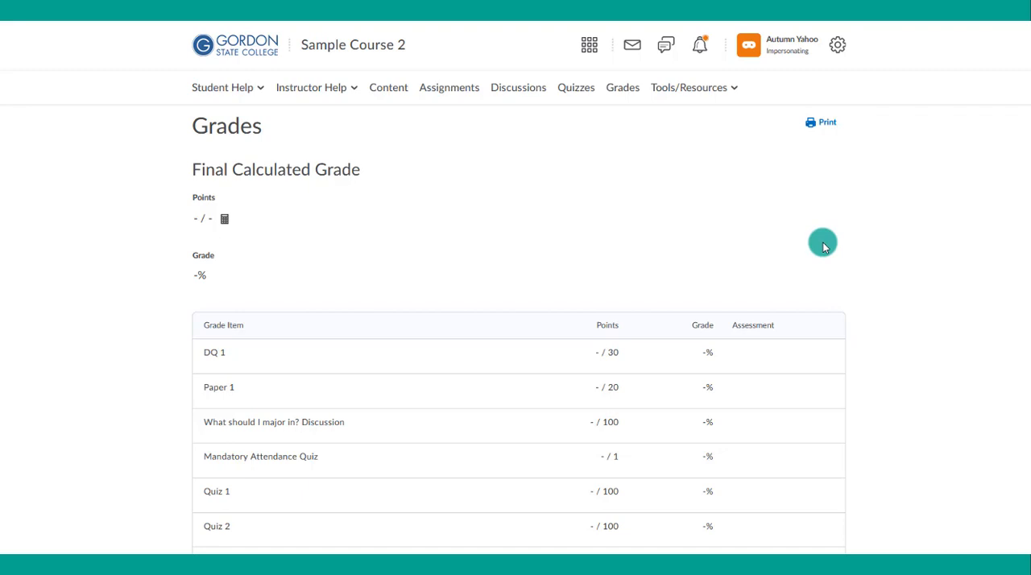
- Find Unit 1 Discussion in the student's Sample Course 2 grades and check its points and percentage
scroll(823, 248, down, 20)
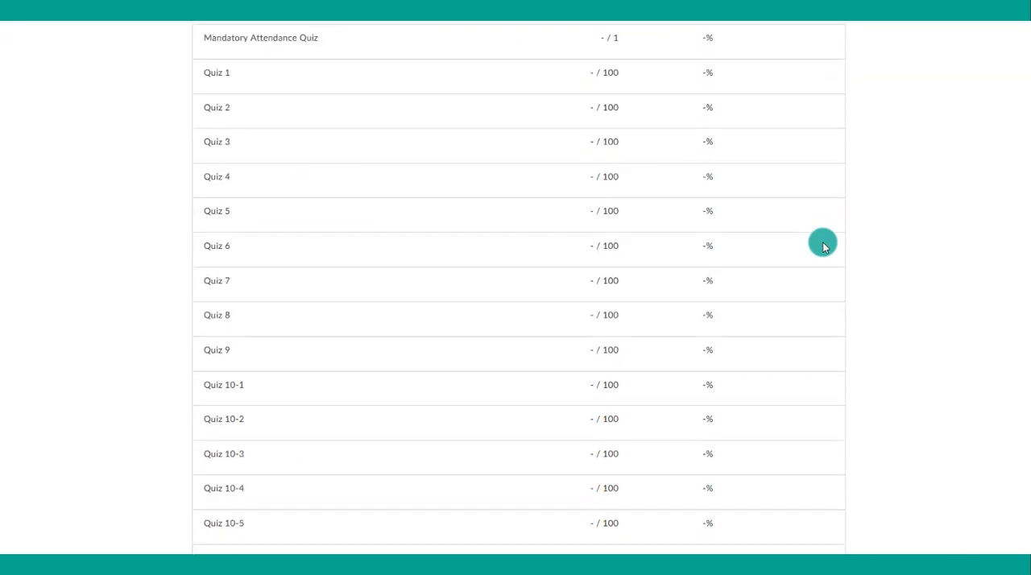
scroll(823, 248, down, 3)
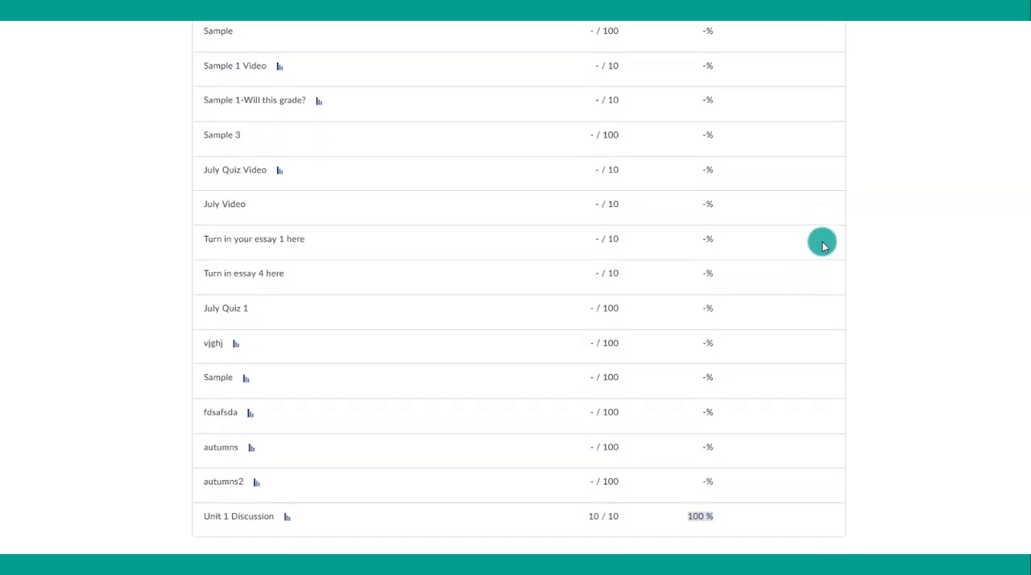
drag(628, 523, 591, 525)
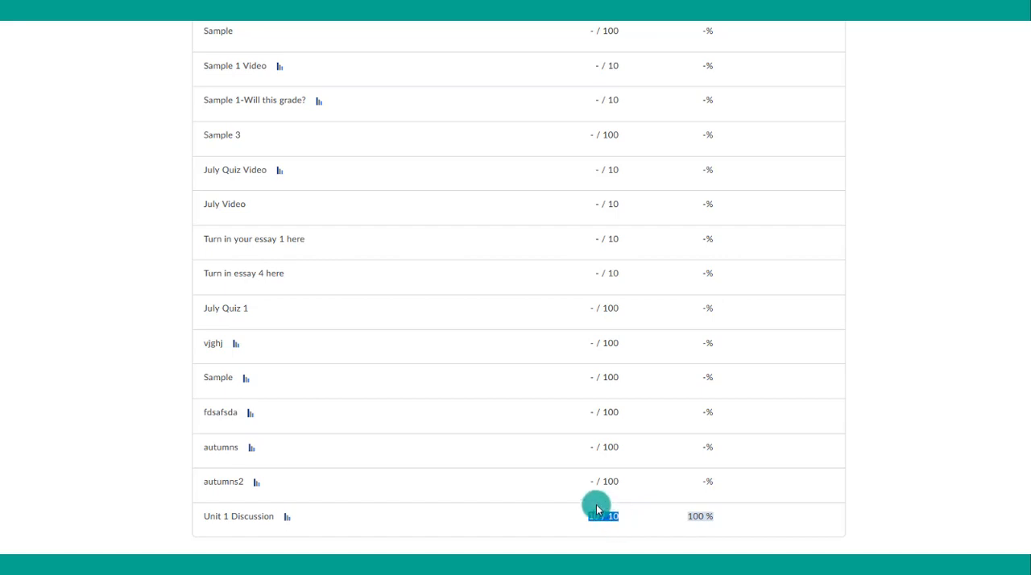
scroll(596, 506, up, 15)
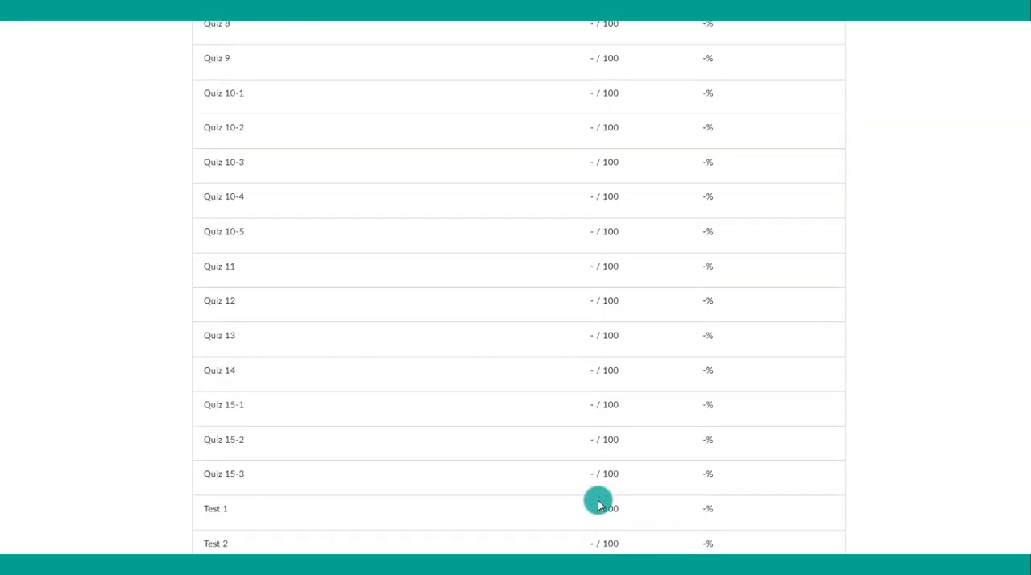
scroll(598, 505, up, 10)
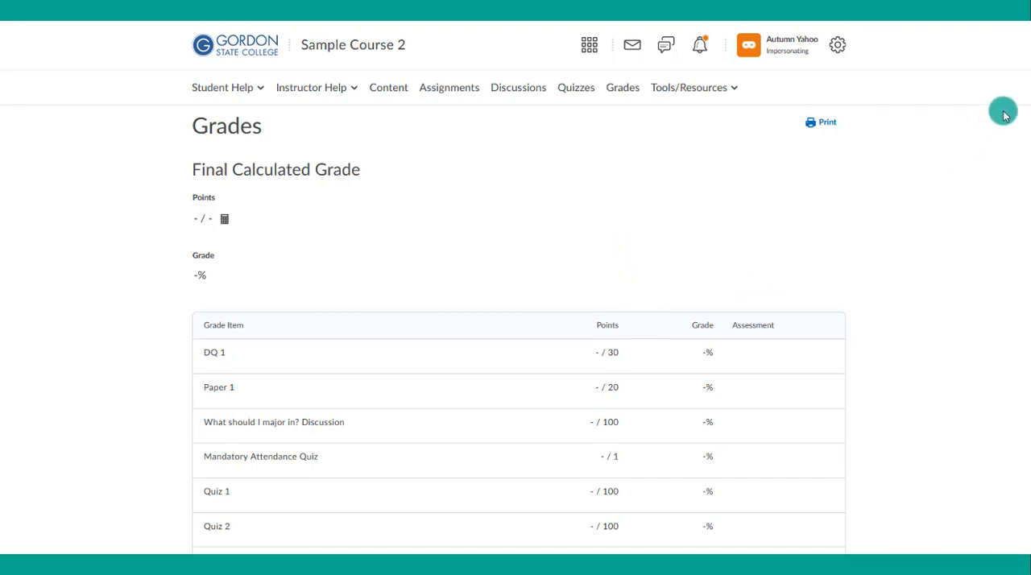
drag(1030, 92, 1001, 500)
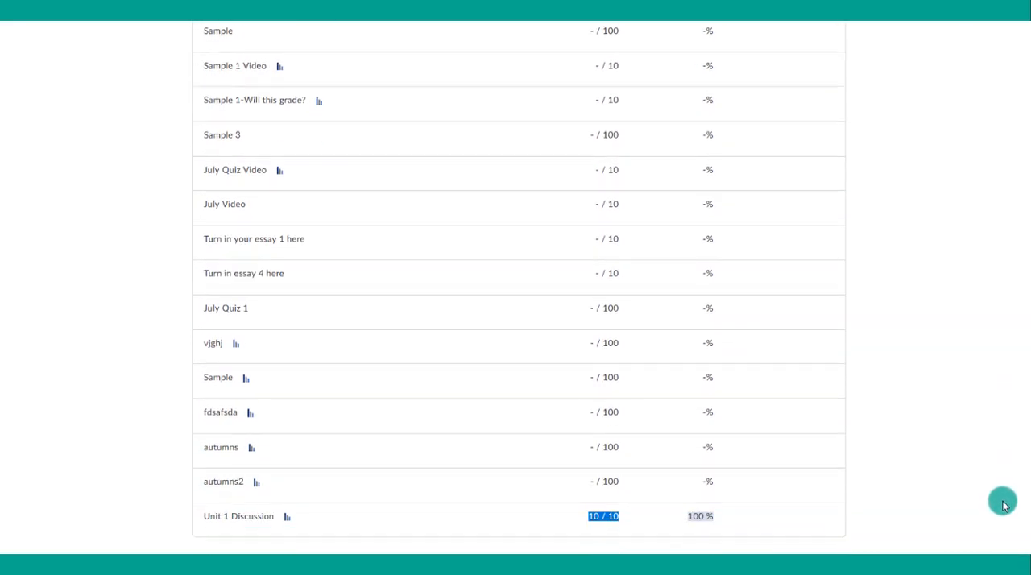
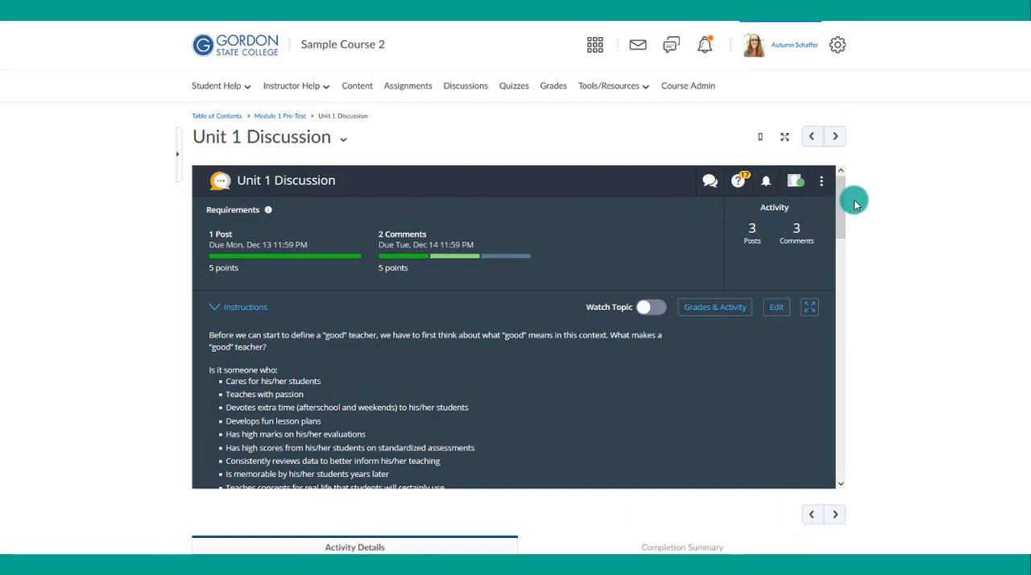
- Look over the Unit 1 Discussion posts and open the grades and activity of the student graded 10/10
drag(840, 195, 832, 415)
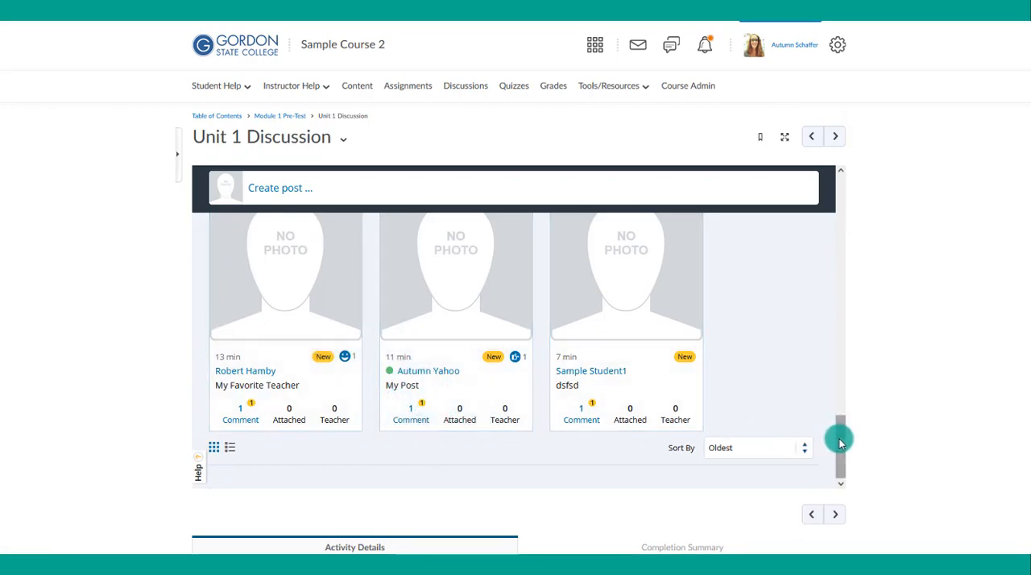
drag(840, 437, 891, 182)
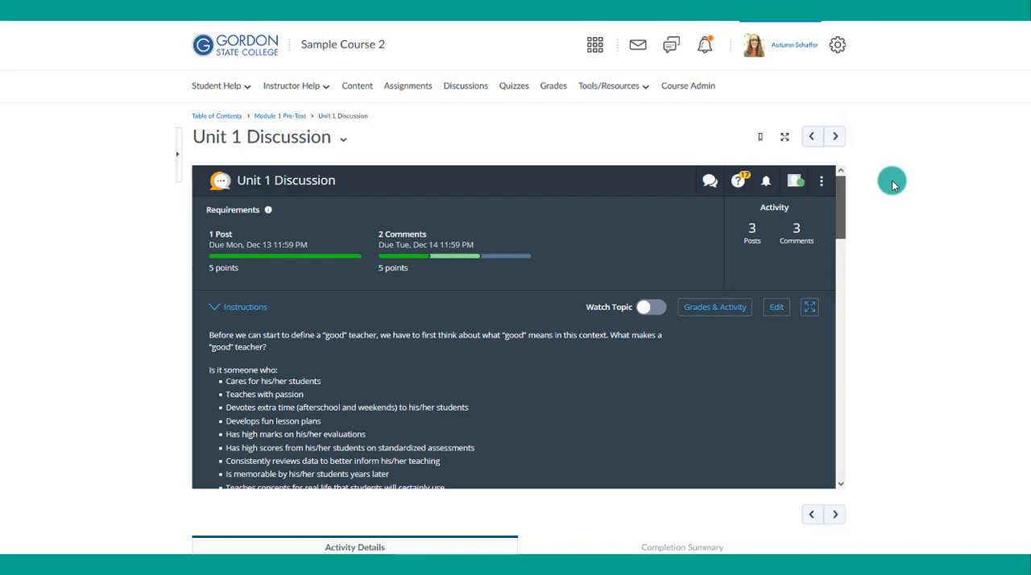
click(720, 310)
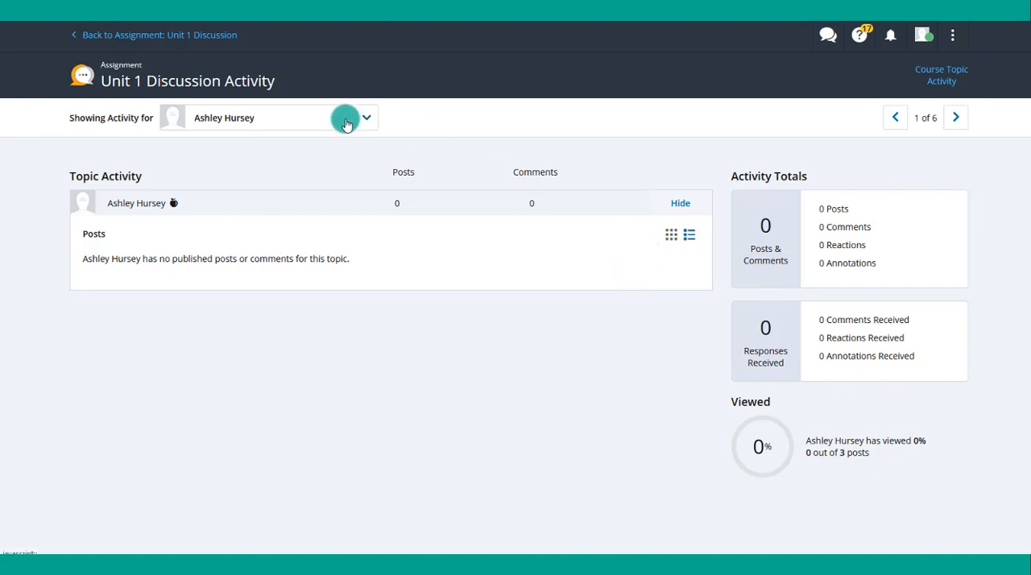
click(347, 121)
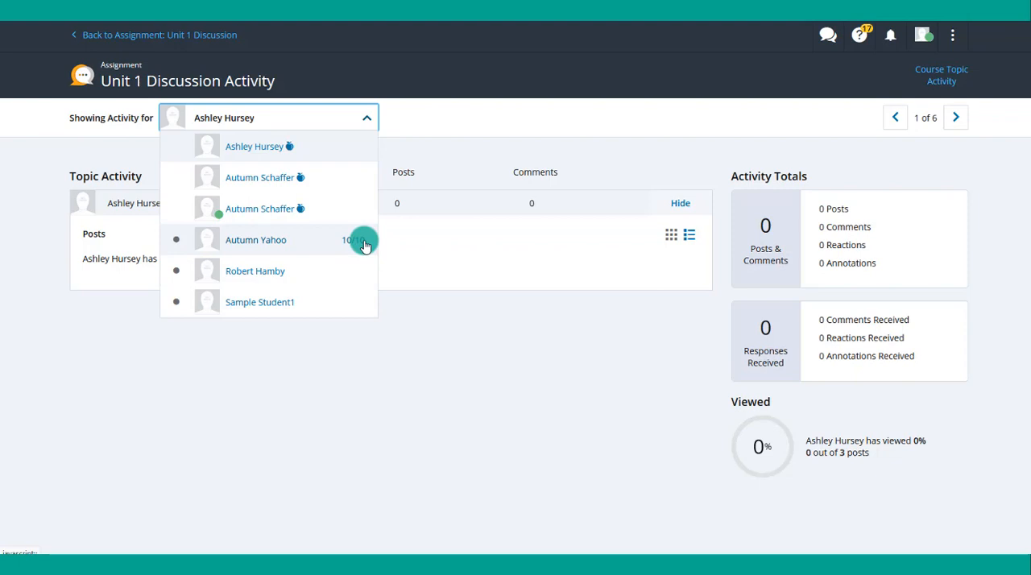
click(318, 249)
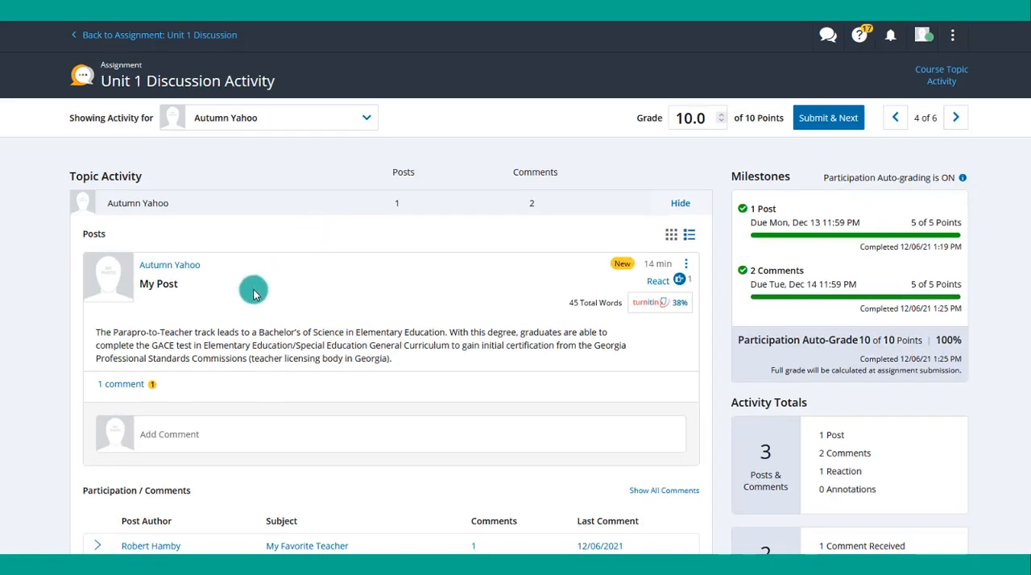
- Review the comment received on the student's "My Post" and expand the student's comments on "My Favorite Teacher" and "dsfsd"
scroll(255, 295, down, 1)
scroll(254, 294, down, 1)
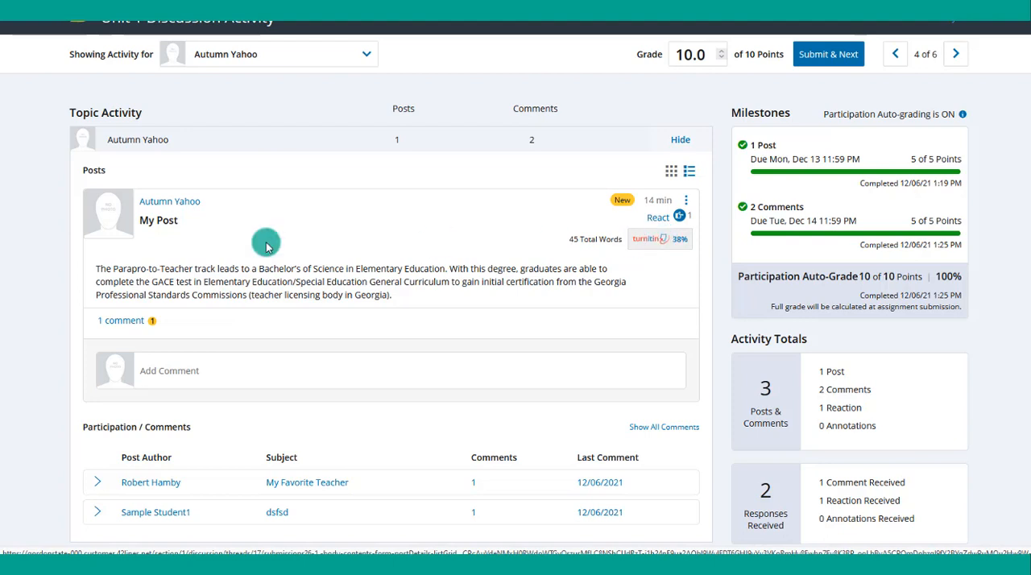
click(118, 325)
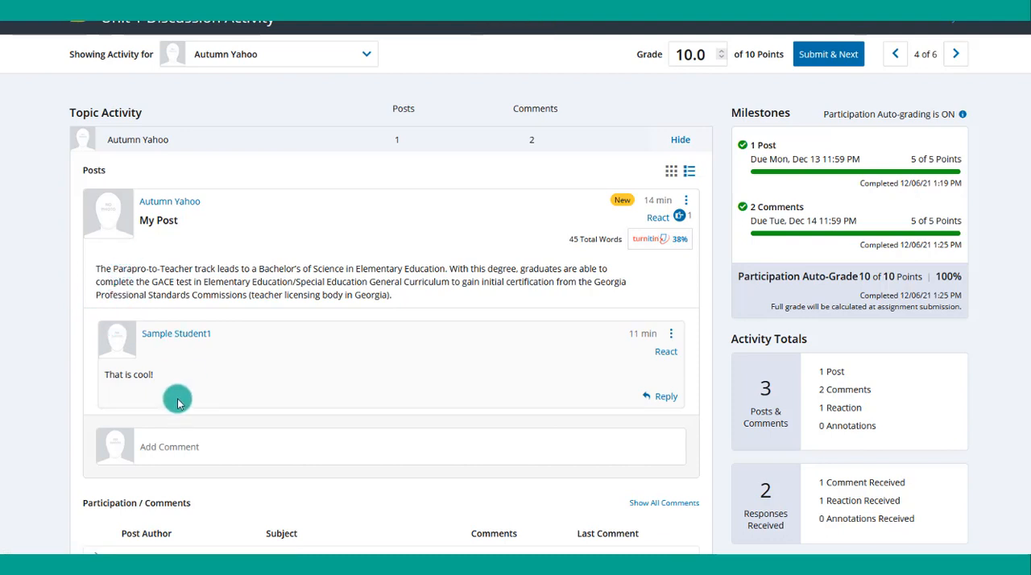
scroll(178, 403, down, 3)
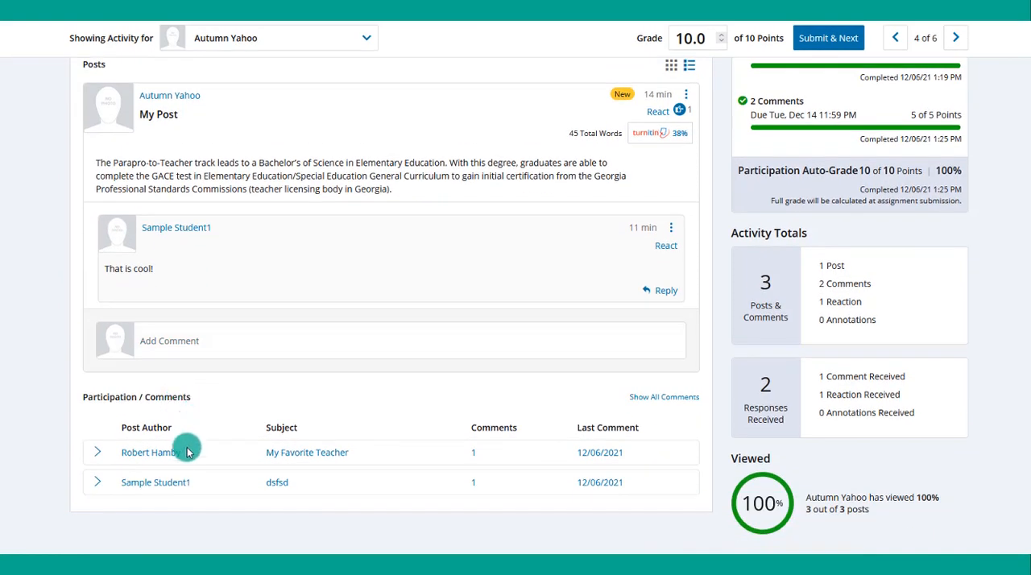
click(95, 453)
scroll(99, 445, down, 2)
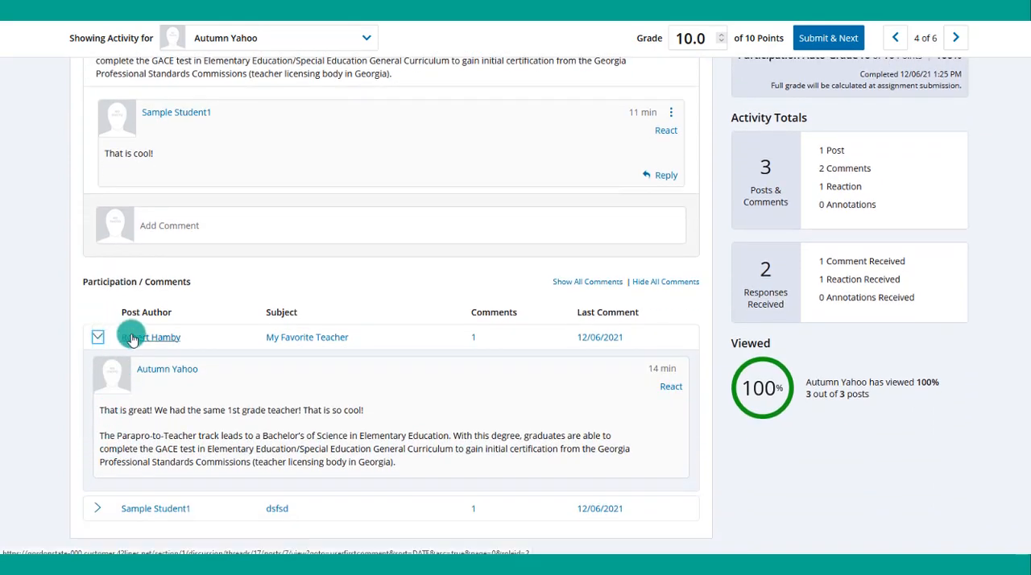
click(95, 511)
scroll(113, 411, down, 3)
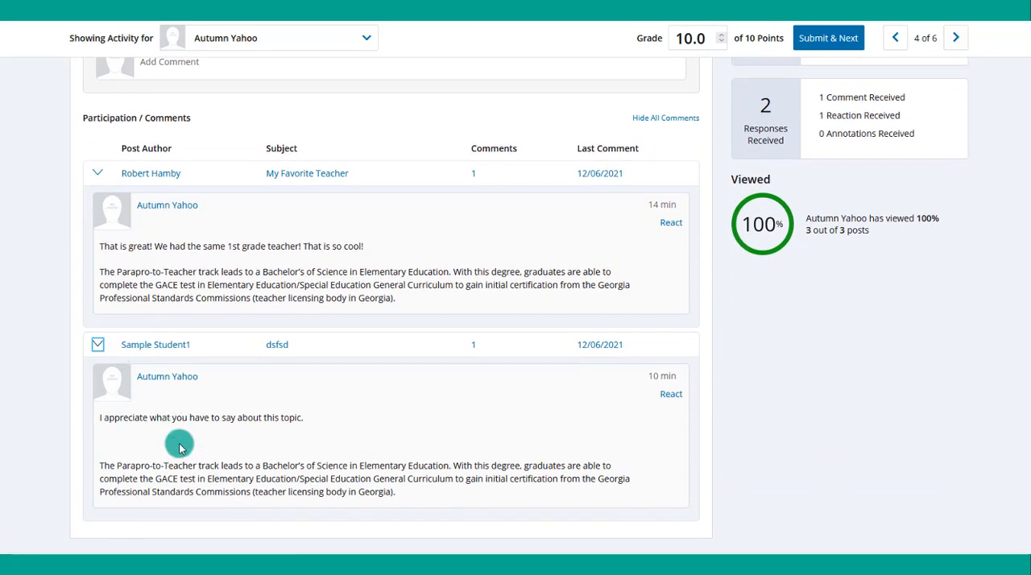
- Go over the text of "My Post" and the student's comments to classmates, and check the milestones
scroll(180, 443, up, 4)
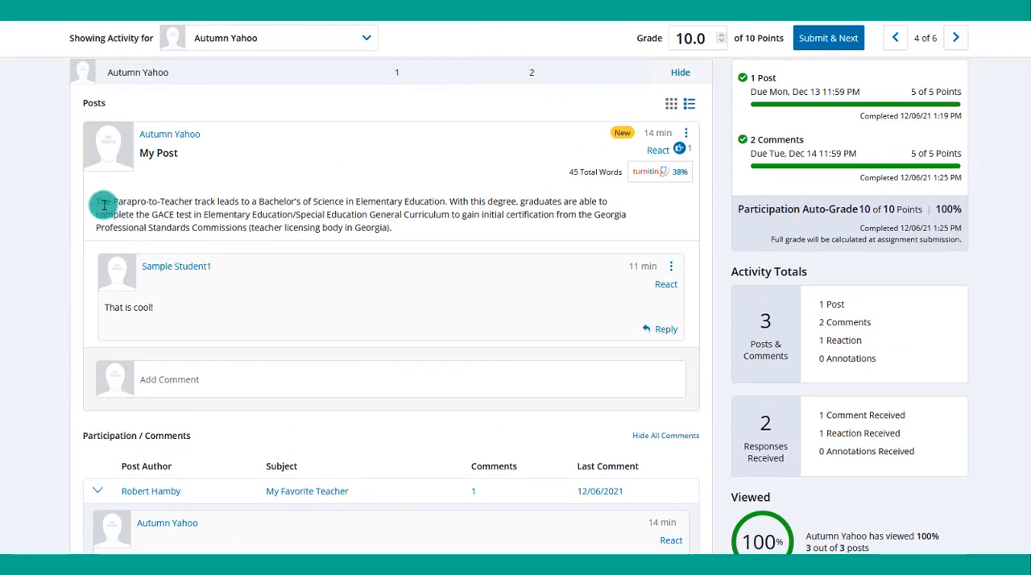
drag(101, 201, 309, 201)
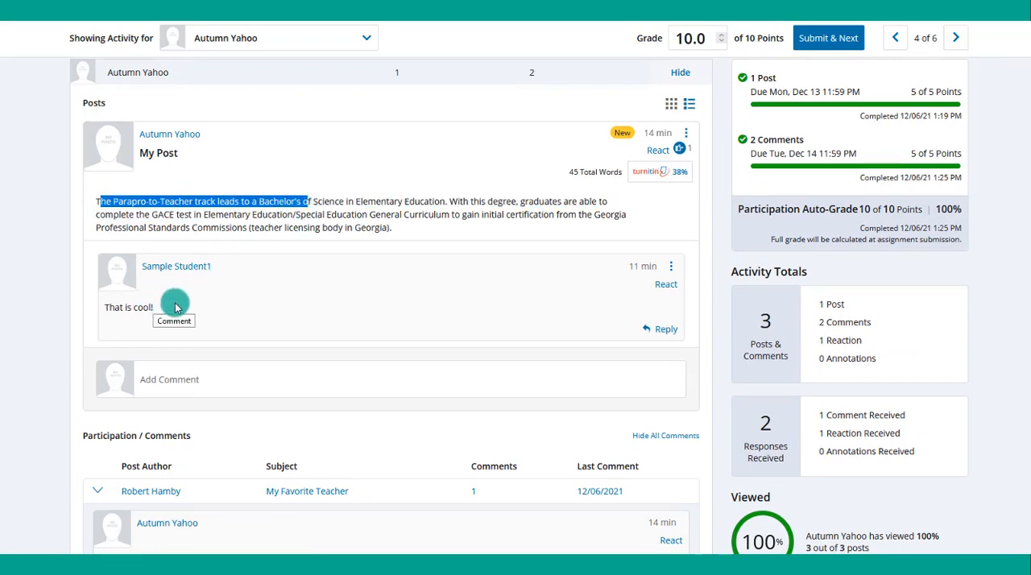
scroll(230, 320, down, 3)
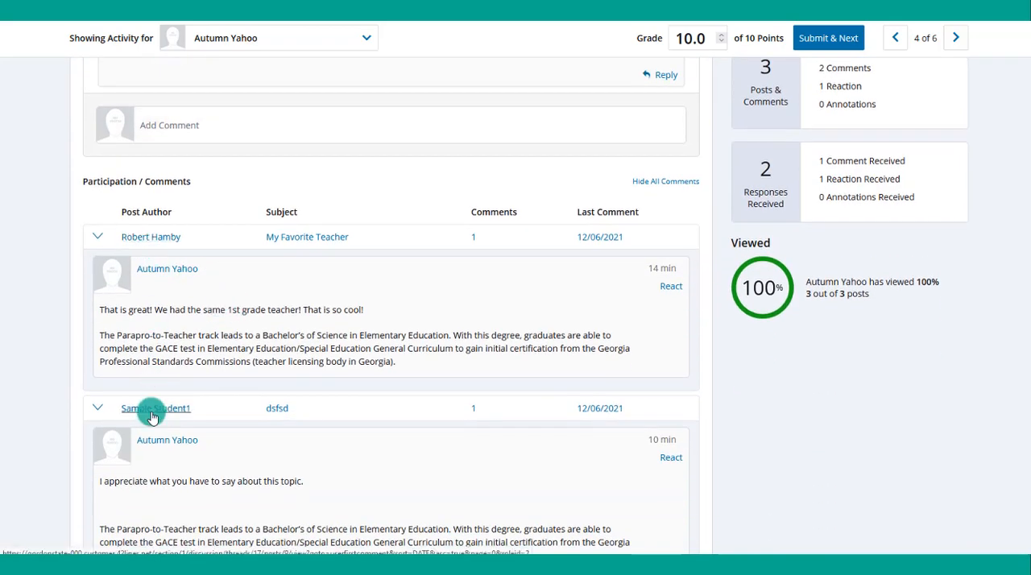
drag(98, 309, 296, 350)
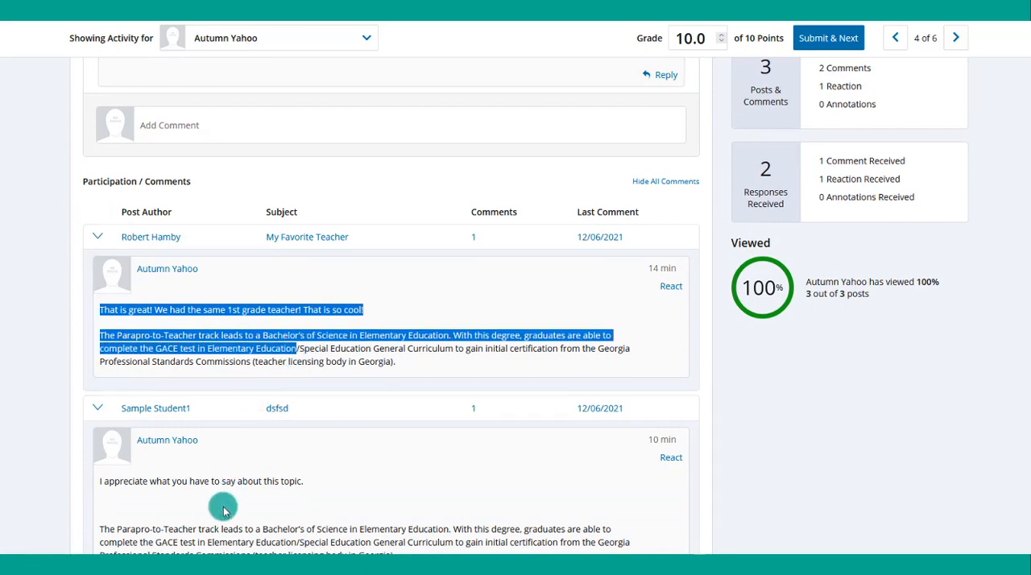
scroll(373, 397, up, 5)
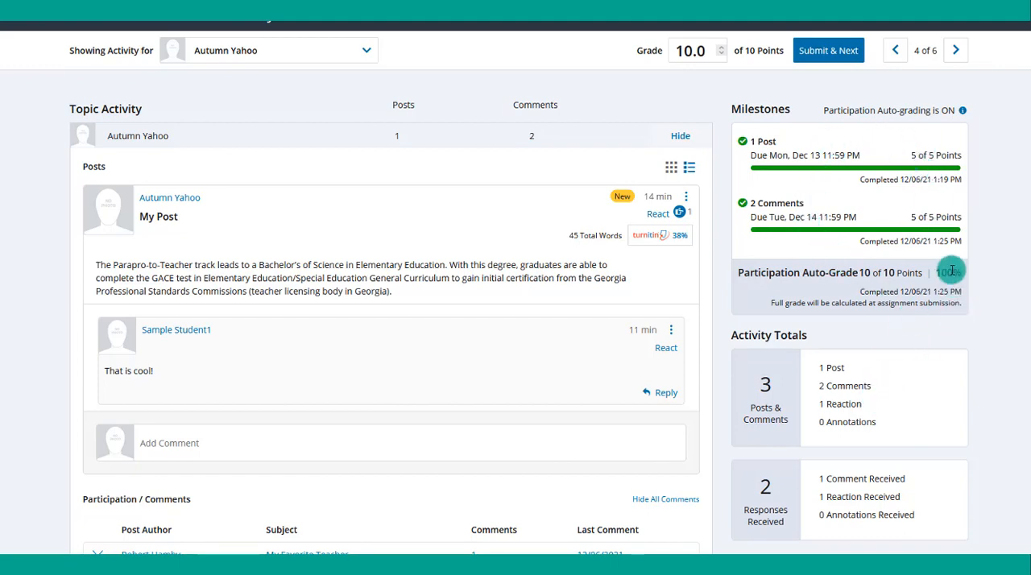
- Review the student's activity totals for posts, comments and reactions, and the comments and reactions received
scroll(952, 271, down, 1)
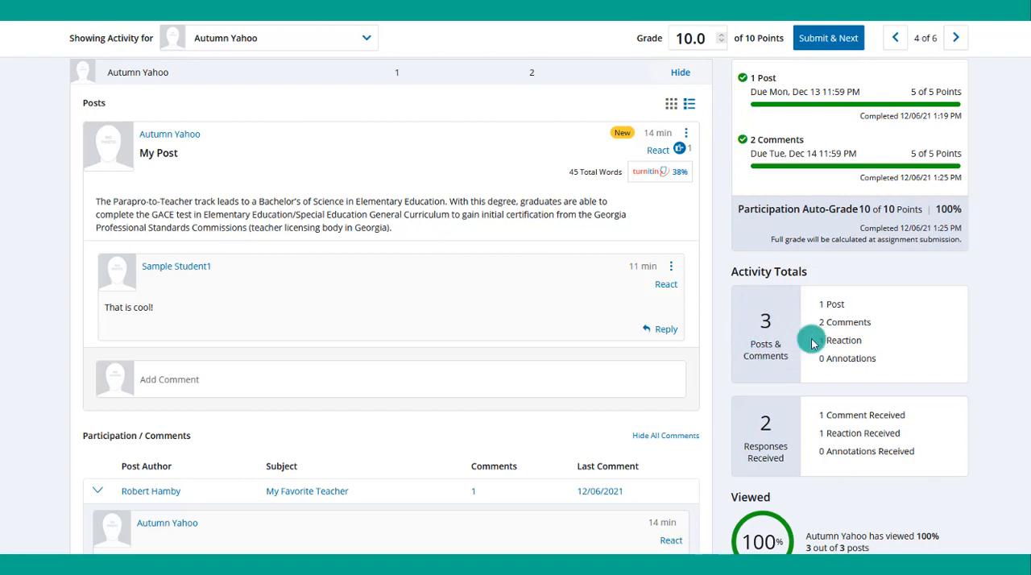
drag(846, 305, 819, 304)
drag(873, 323, 809, 326)
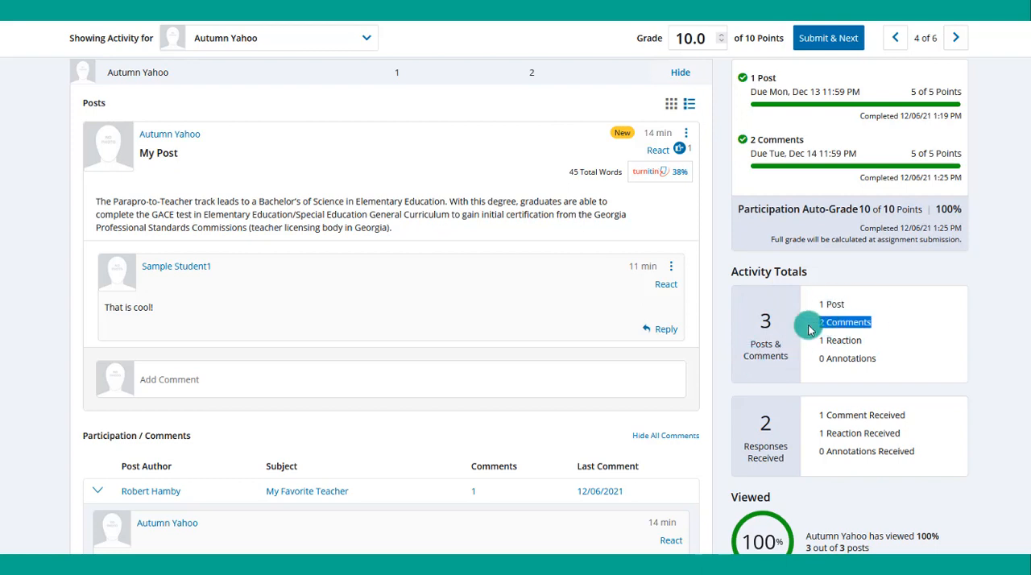
drag(869, 343, 825, 343)
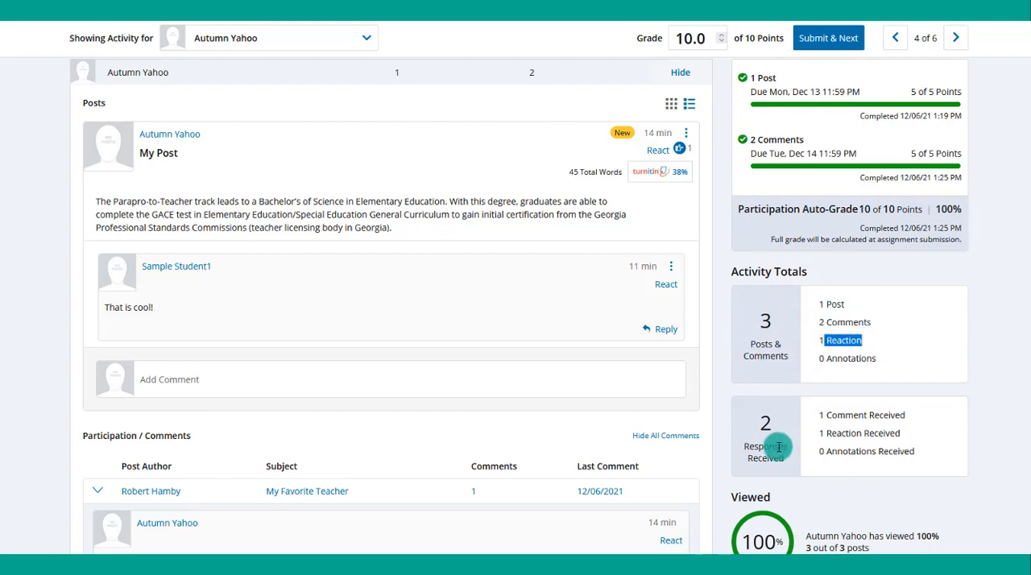
drag(909, 415, 805, 415)
drag(908, 432, 812, 433)
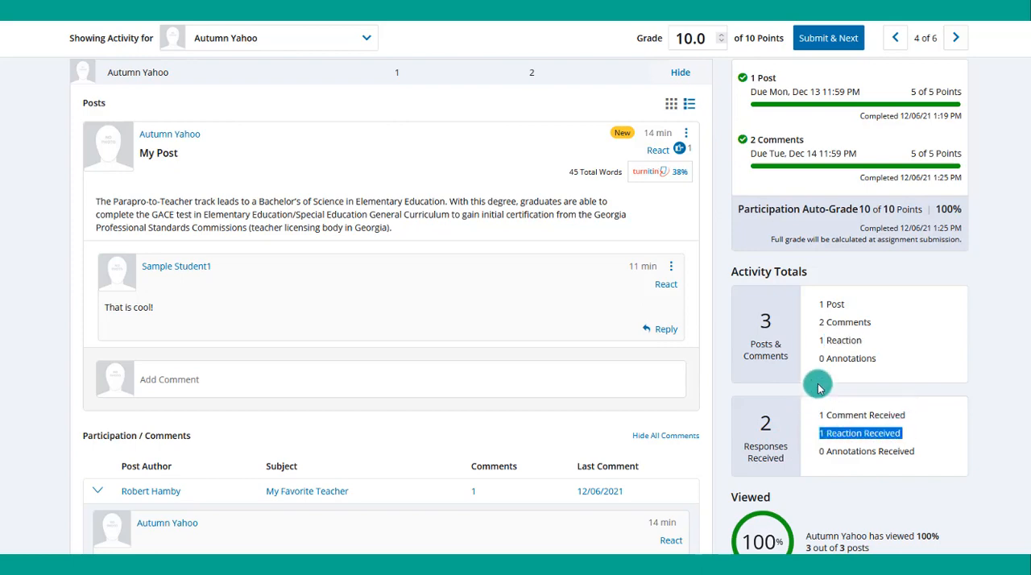
- Check the student's viewed posts and submit the grade of 10.0 points, moving on to the following student
scroll(818, 384, down, 1)
scroll(818, 388, up, 3)
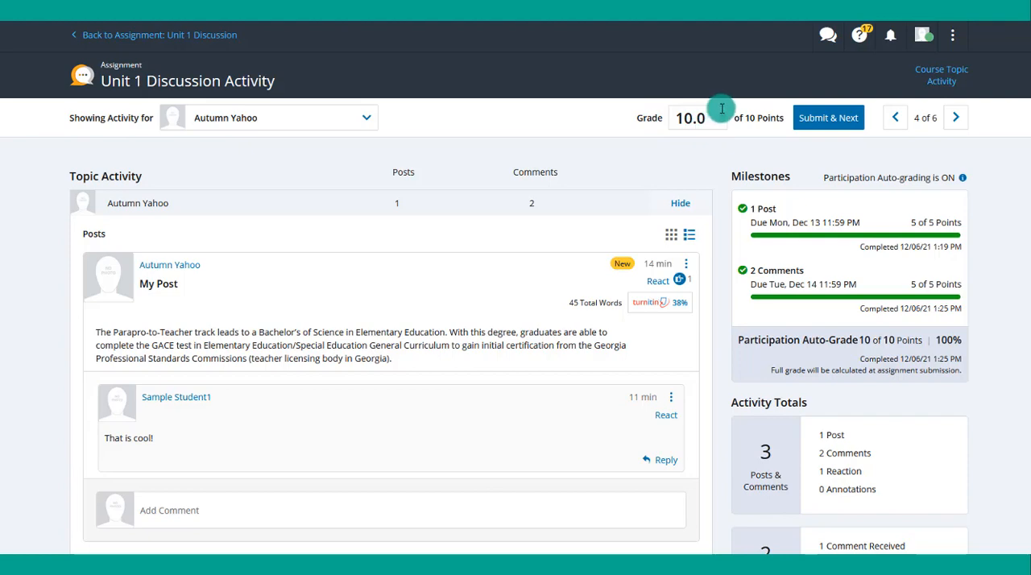
click(823, 120)
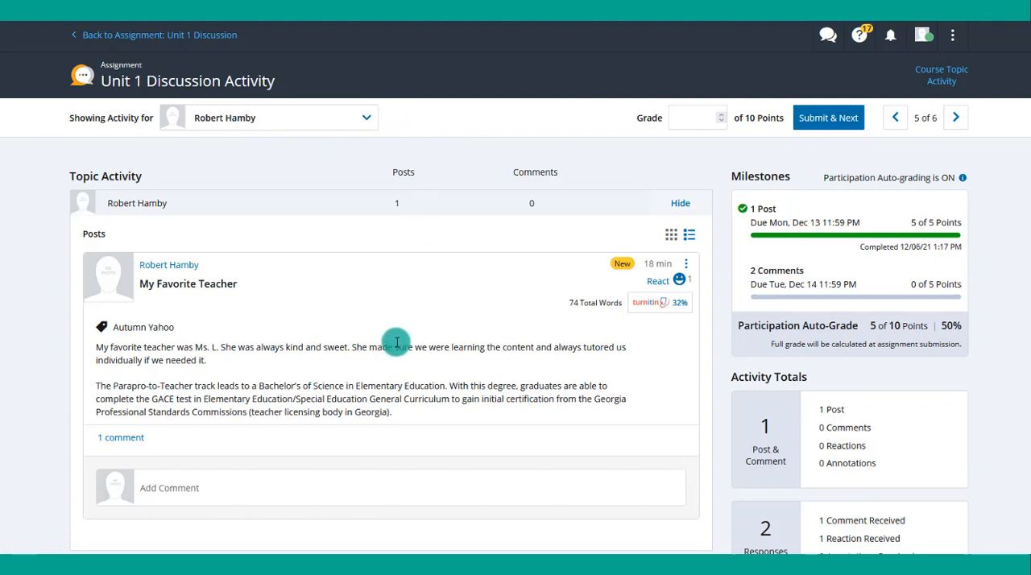
- Expand the comment on the student's "My Favorite Teacher" post and review the post, milestones and activity totals
scroll(298, 287, down, 1)
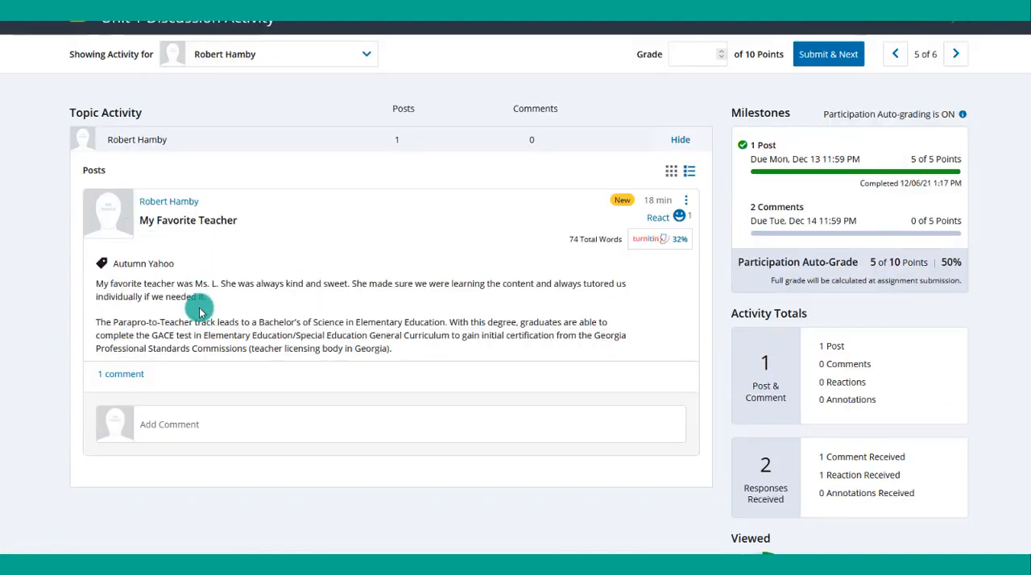
click(121, 374)
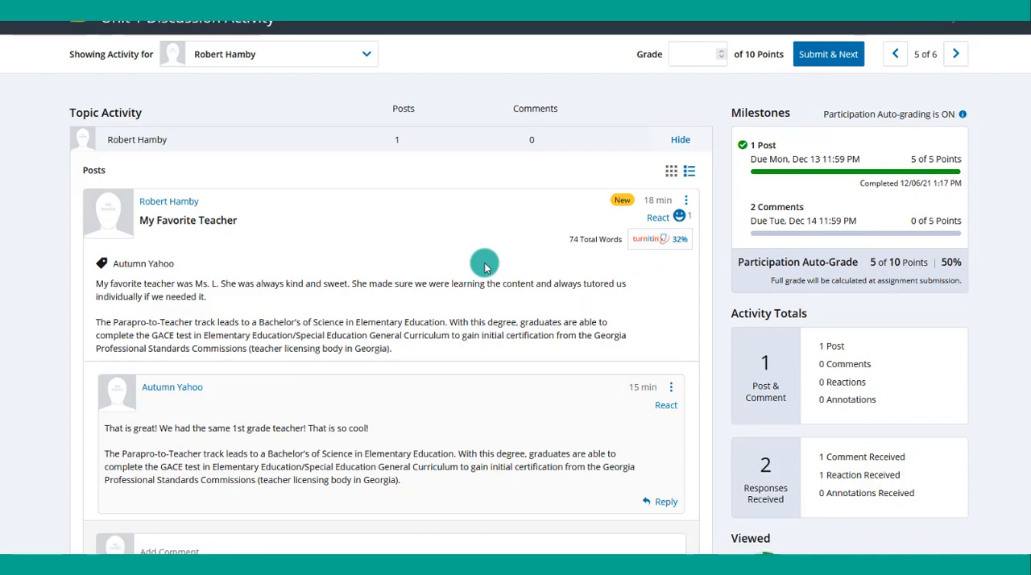
scroll(486, 267, down, 1)
scroll(486, 267, up, 1)
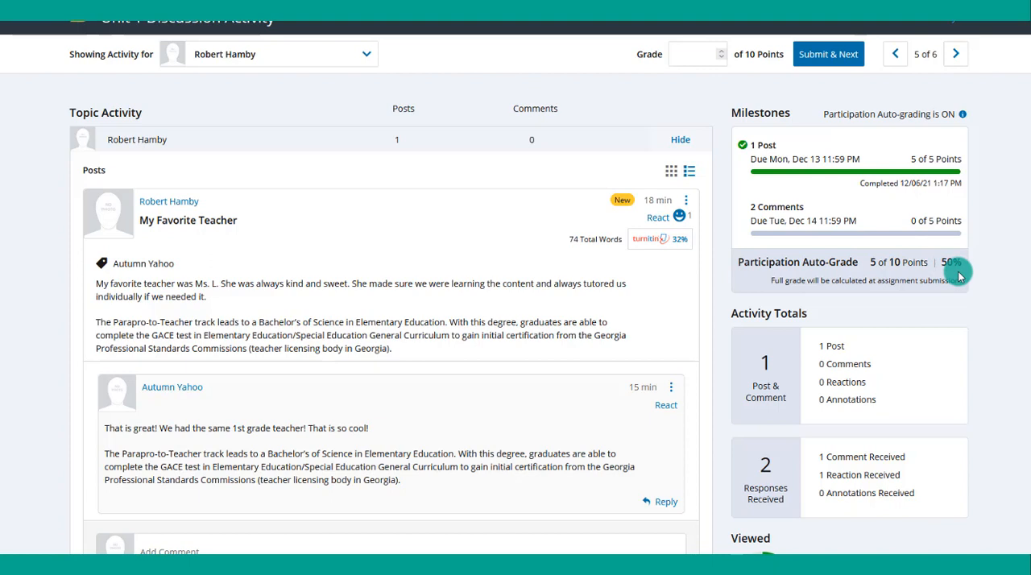
- Check the participation auto-grade, give the "My Favorite Teacher" author a grade of 5 points and submit it
drag(964, 266, 862, 269)
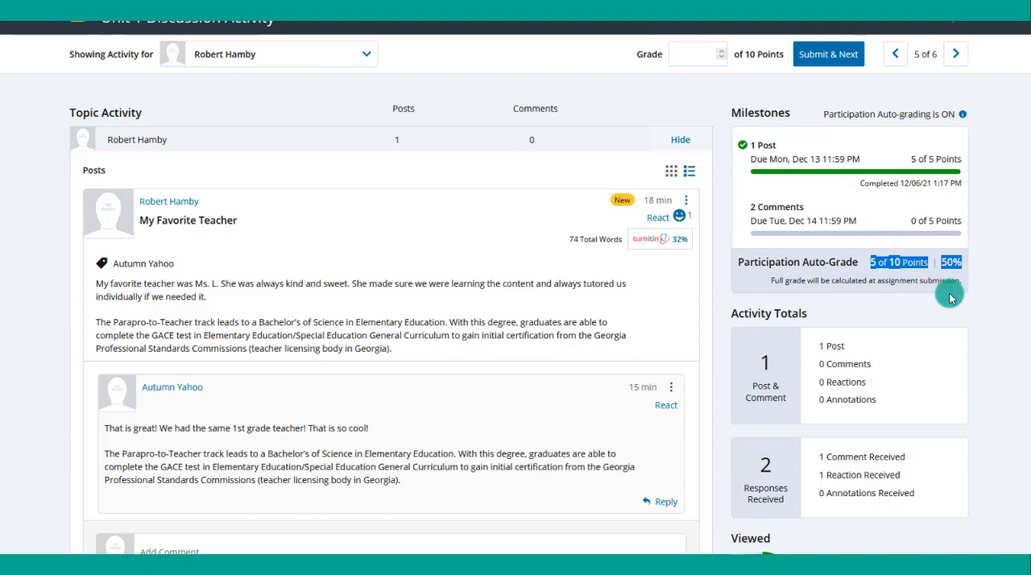
click(686, 50)
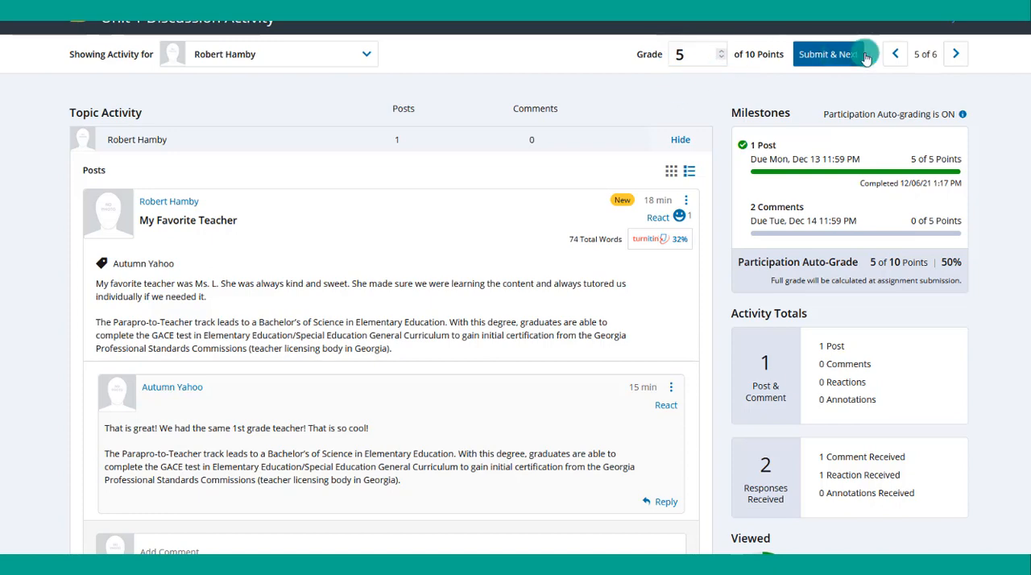
click(836, 58)
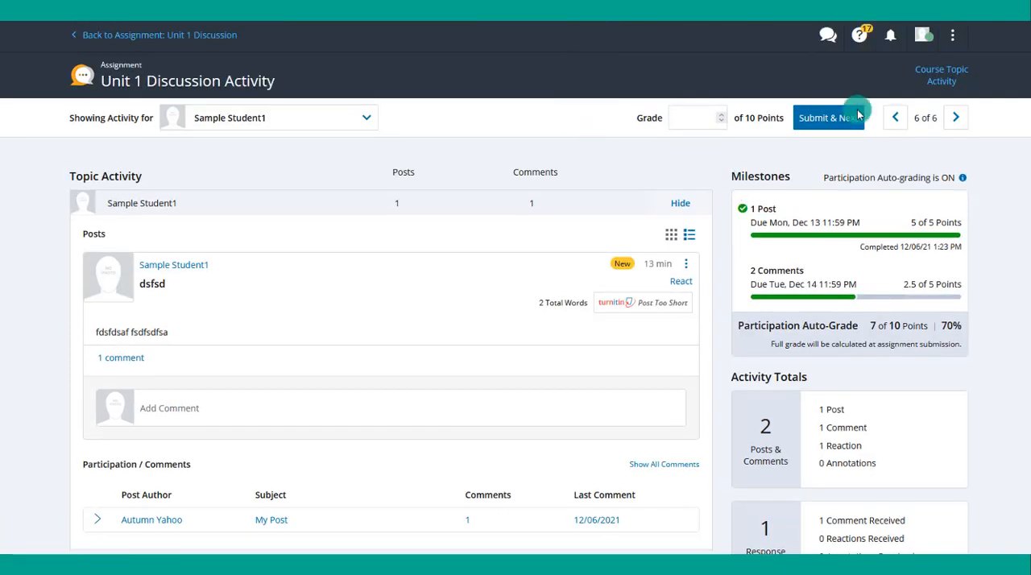
- Review Sample Student1's discussion activity and expand the comment made on "My Post"
scroll(493, 157, down, 1)
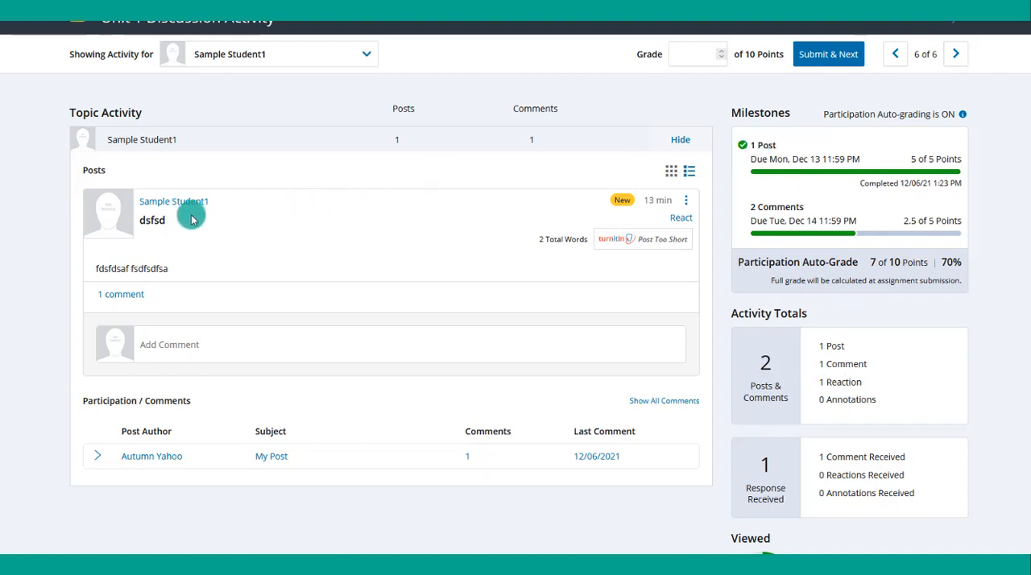
click(91, 463)
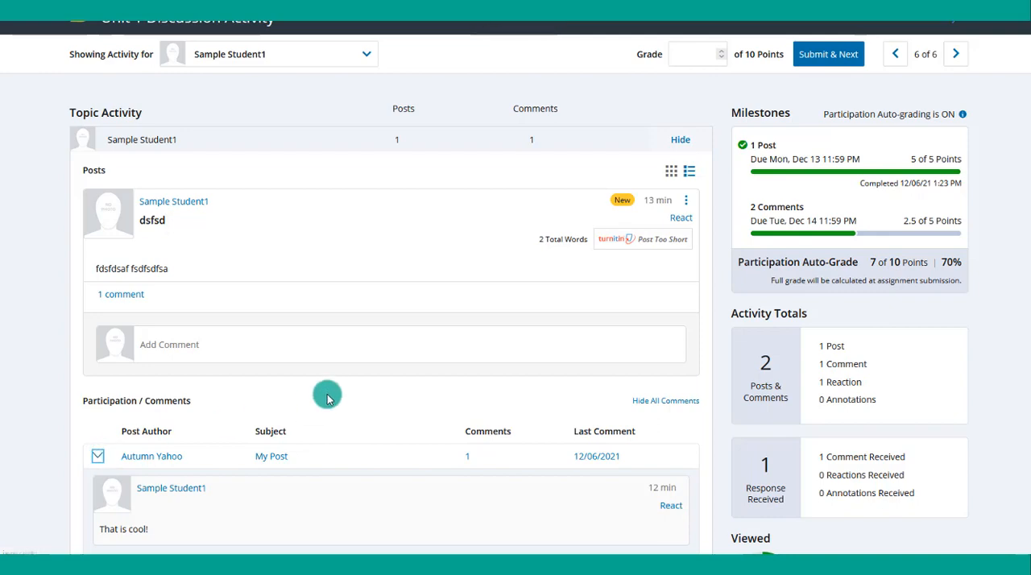
scroll(327, 397, up, 1)
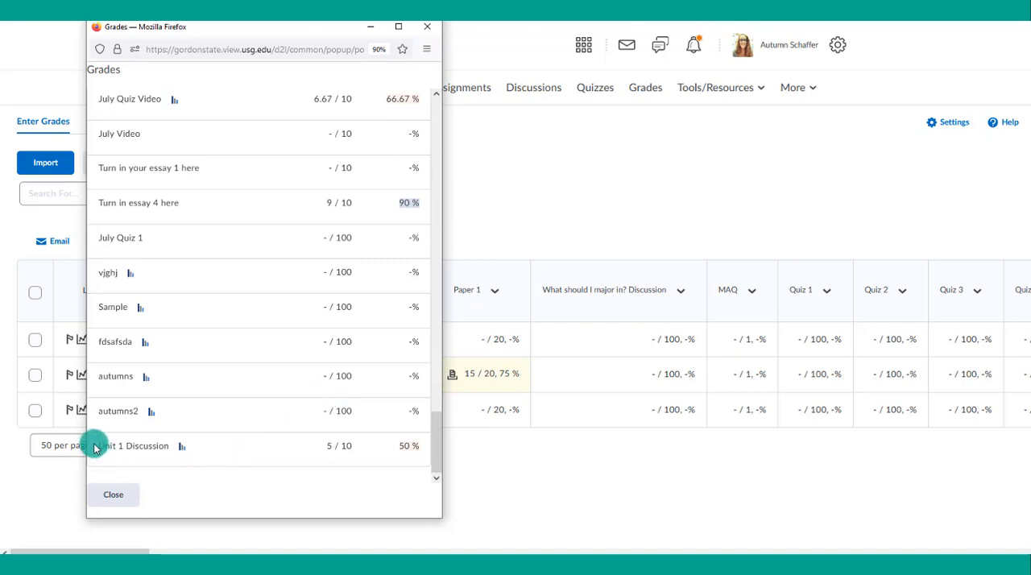
- Check the points and percentage of Unit 1 Discussion in the previewed student's grades
drag(98, 448, 423, 449)
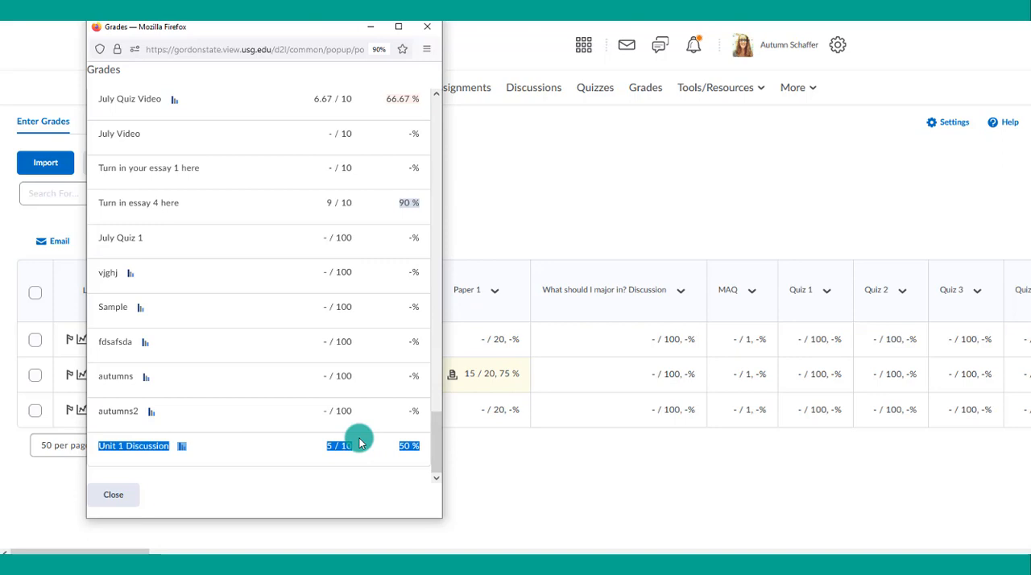
drag(360, 449, 311, 456)
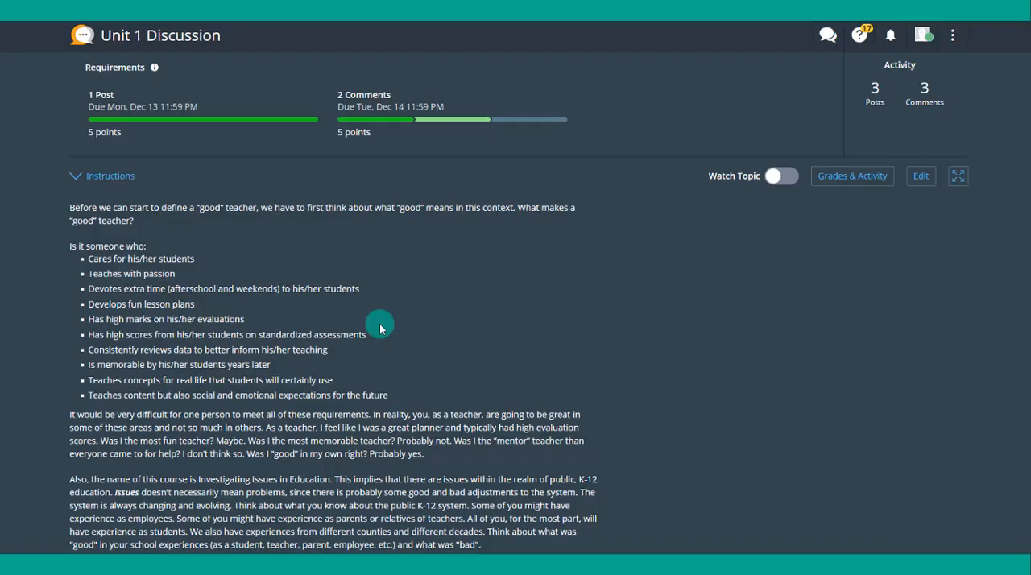
- Look over the photos on the Unit 1 Discussion post cards and open the instructor's own Harmonize profile card
scroll(403, 272, down, 15)
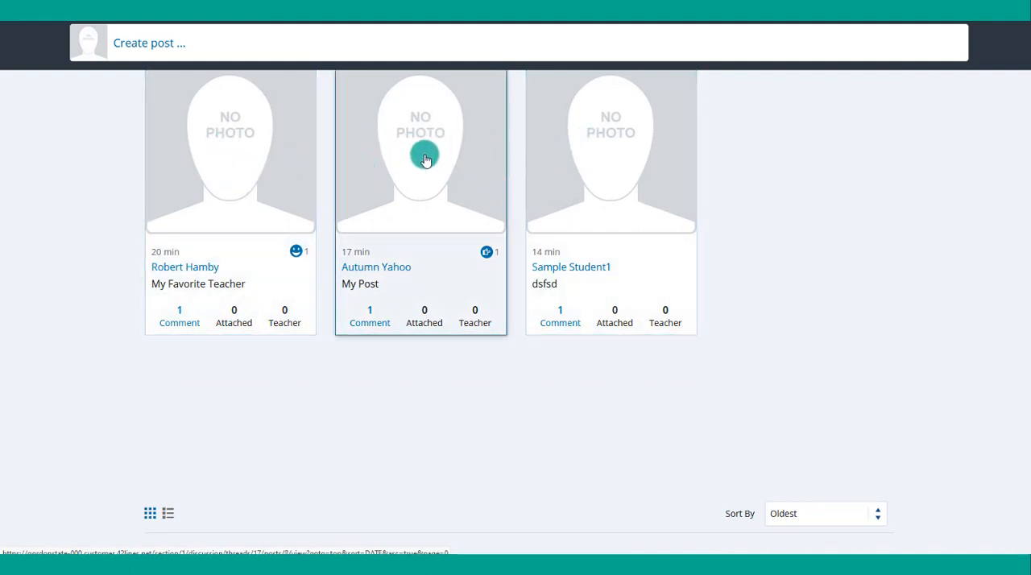
scroll(589, 229, up, 15)
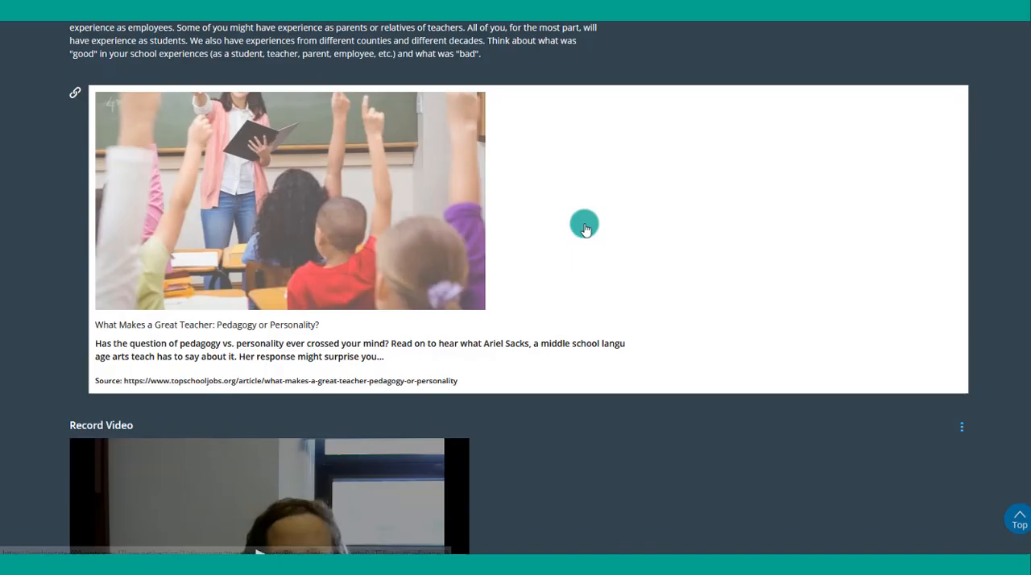
click(924, 31)
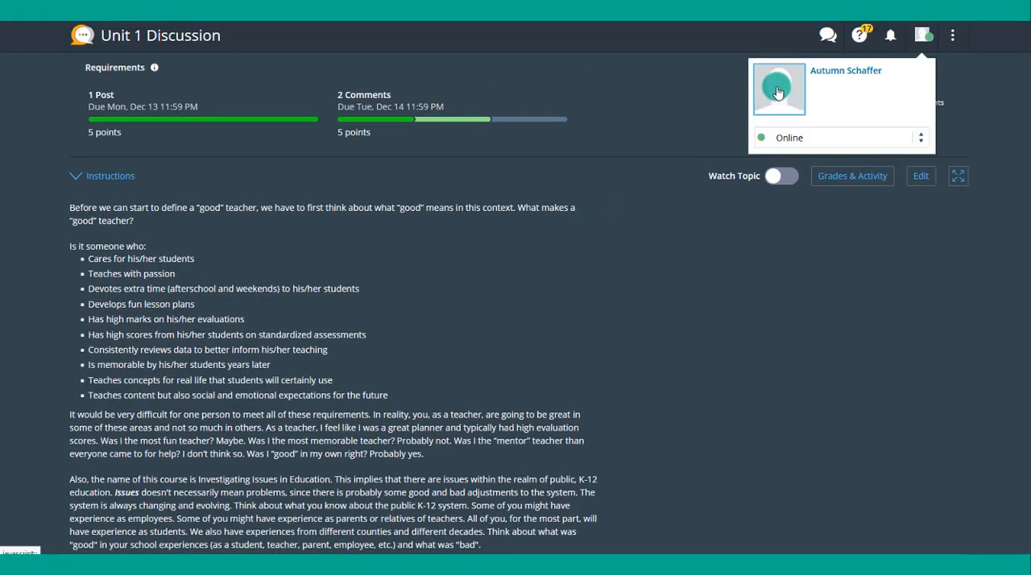
- Find the instructor's "Hello" post in Unit 1 Discussion and check its profile picture
scroll(677, 327, down, 15)
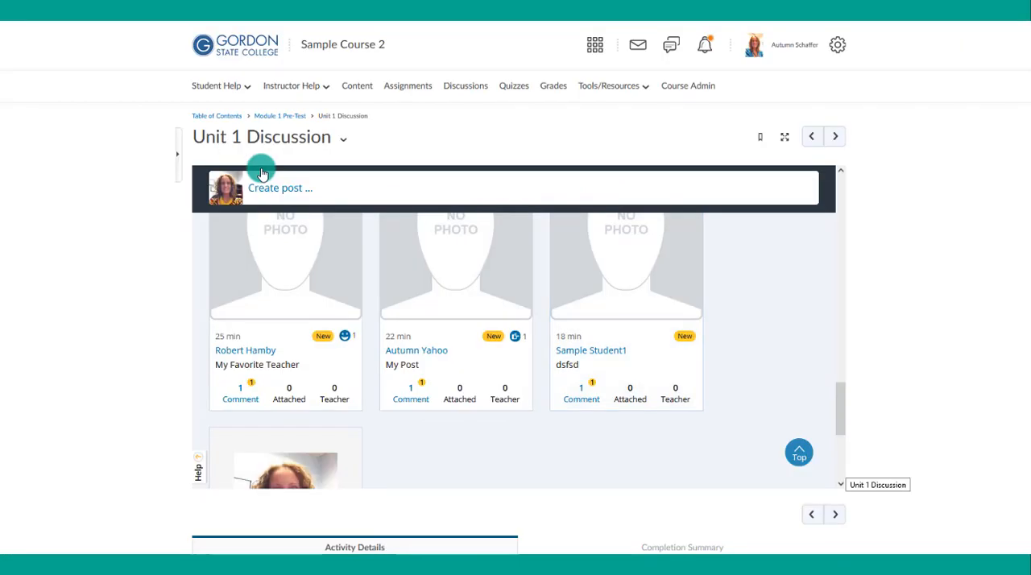
scroll(296, 310, down, 2)
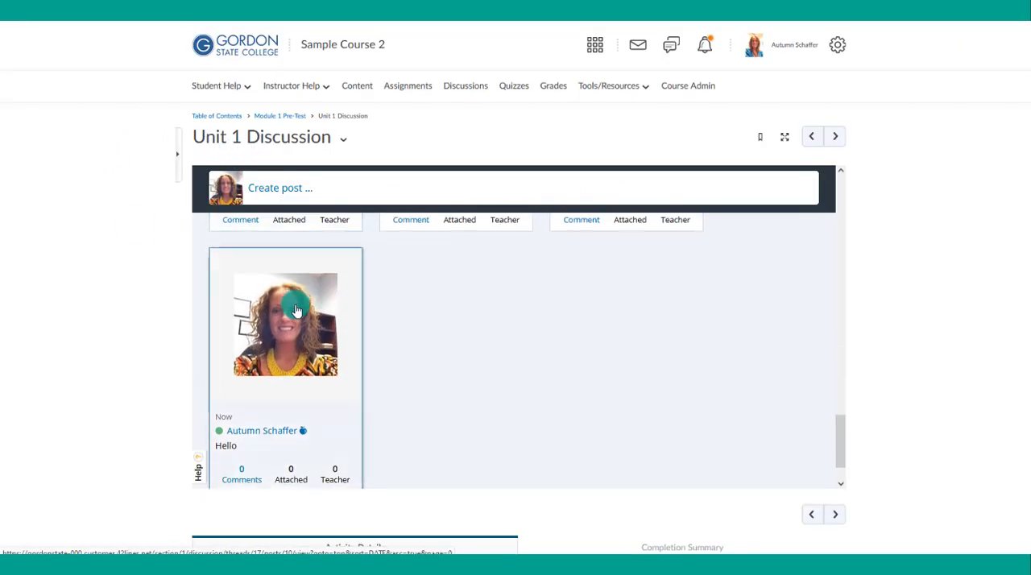